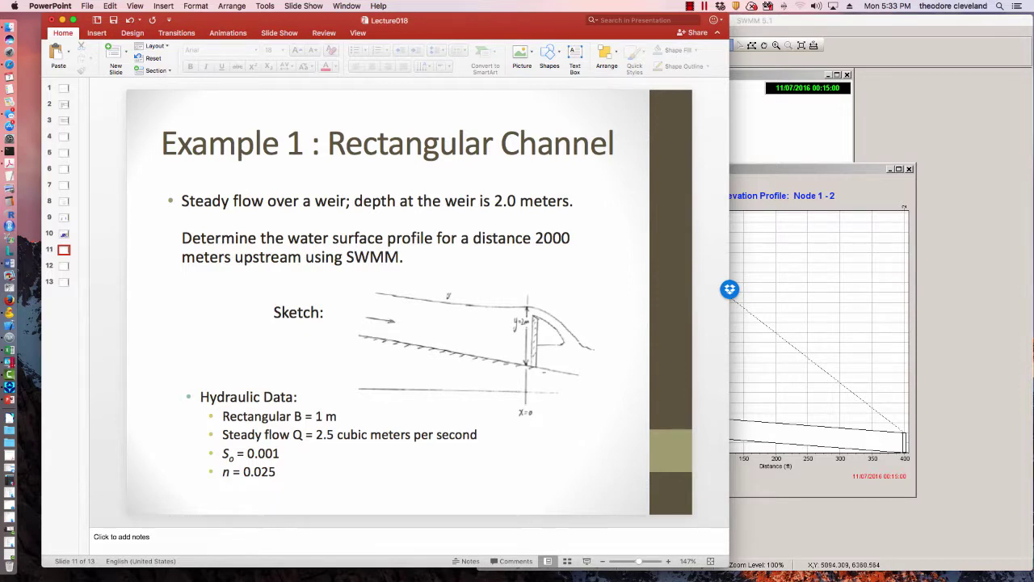
Step: Review the channel width, steady flow, bed slope and roughness listed under Hydraulic Data on the slide
{"action": "left_click_drag", "start_coordinate": [223, 417], "coordinate": [338, 416]}
{"action": "left_click_drag", "start_coordinate": [222, 434], "coordinate": [478, 435]}
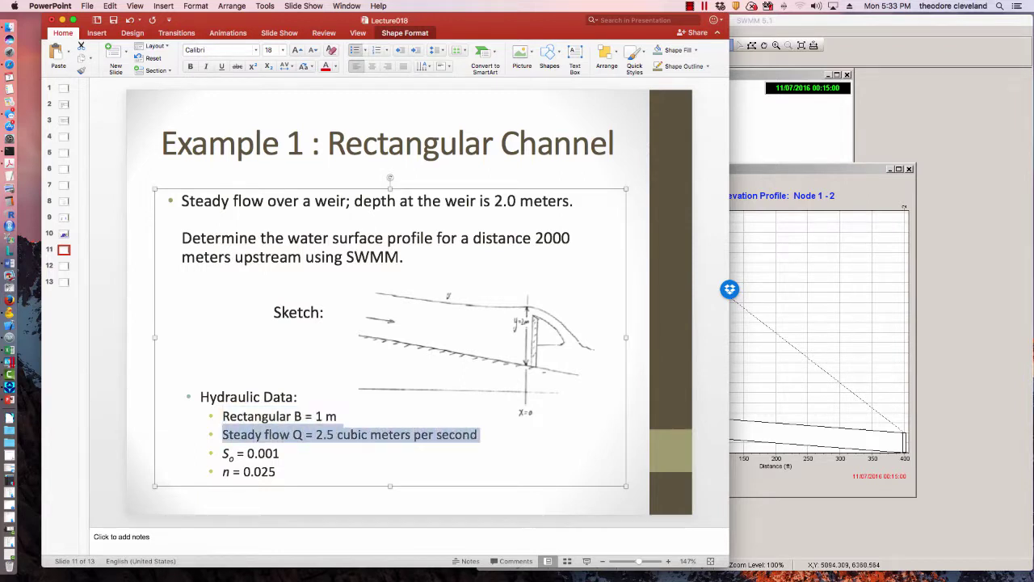
{"action": "left_click_drag", "start_coordinate": [223, 453], "coordinate": [279, 453]}
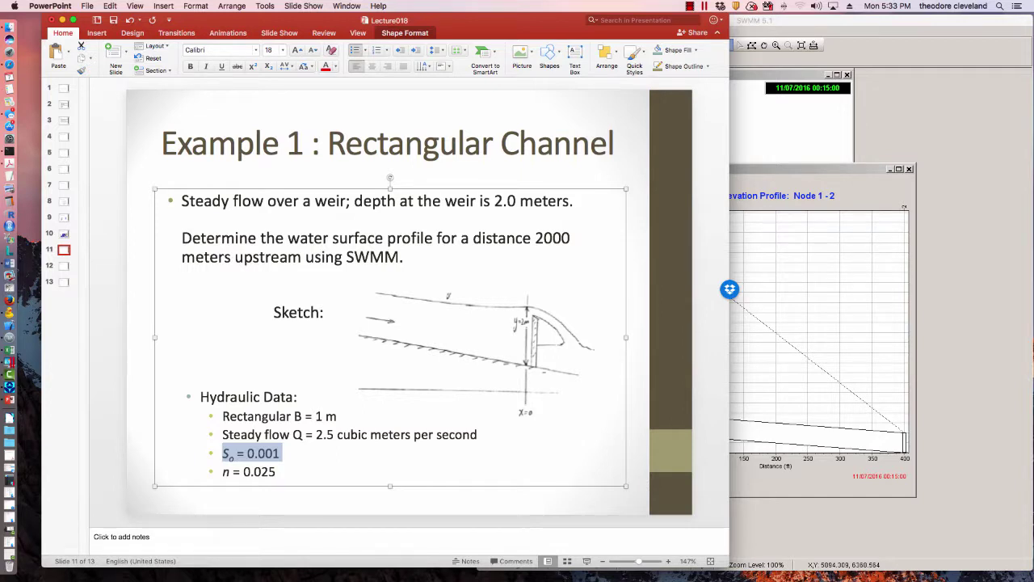
{"action": "left_click_drag", "start_coordinate": [222, 472], "coordinate": [278, 472]}
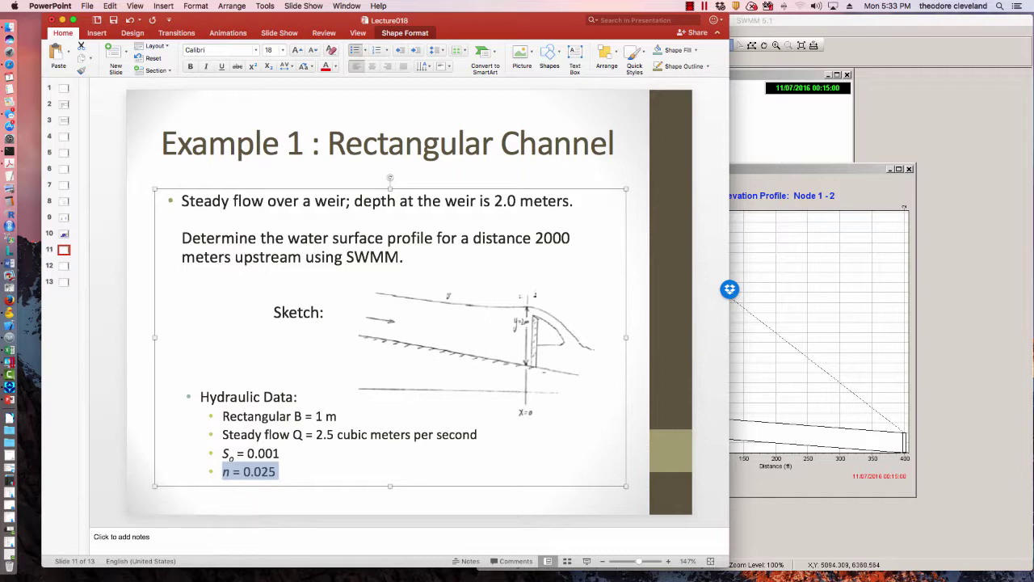
{"action": "left_click", "coordinate": [553, 499]}
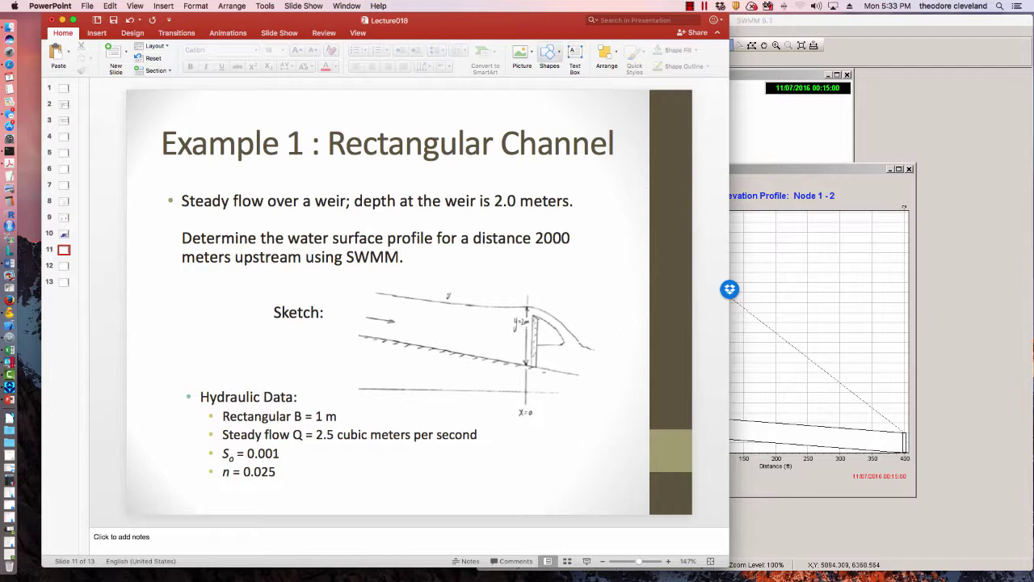
{"action": "left_click", "coordinate": [549, 53]}
{"action": "left_click", "coordinate": [601, 87]}
{"action": "mouse_move", "coordinate": [508, 274]}
{"action": "left_mouse_down"}
{"action": "mouse_move", "coordinate": [537, 298]}
{"action": "mouse_move", "coordinate": [557, 425]}
{"action": "left_mouse_up"}
{"action": "key", "text": "Delete"}
Step: Add the bullet "Δx = 200 meters" after the roughness value in the Hydraulic Data list, with the delta in Symbol font
{"action": "left_click", "coordinate": [278, 472]}
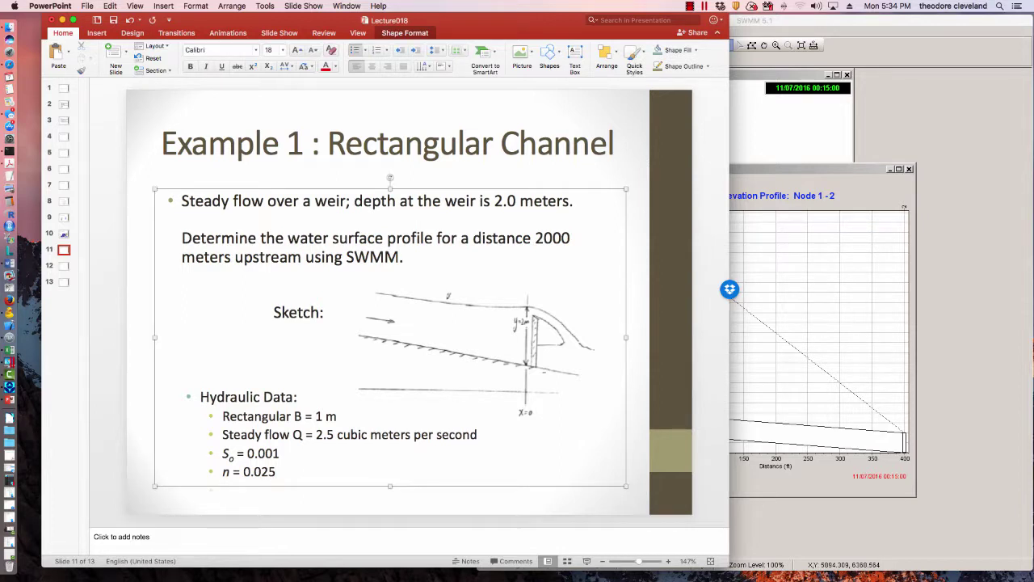
{"action": "type", "text": "Dx = 200 meters"}
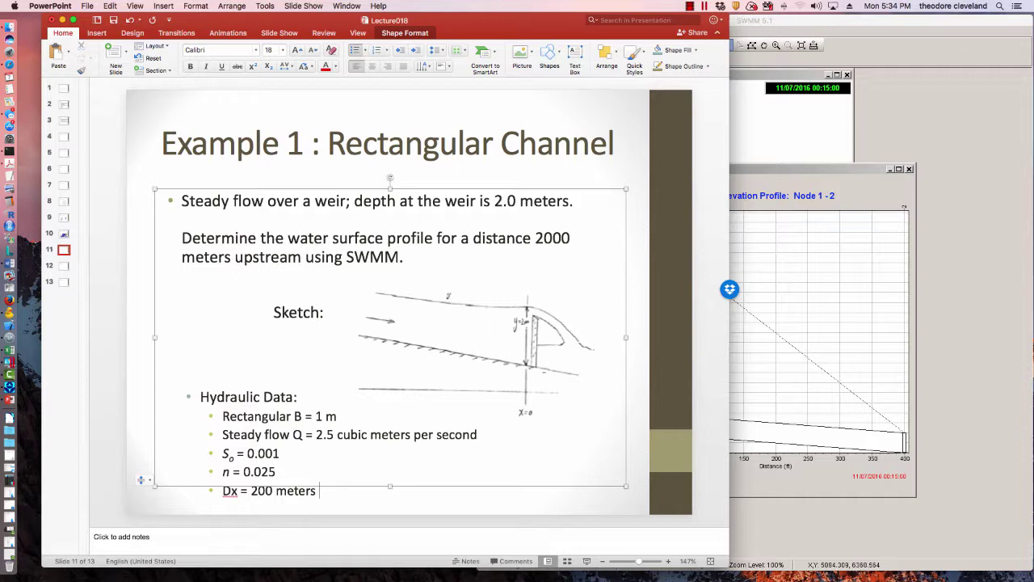
{"action": "key", "text": "ctrl+shift+q"}
{"action": "left_click", "coordinate": [387, 503]}
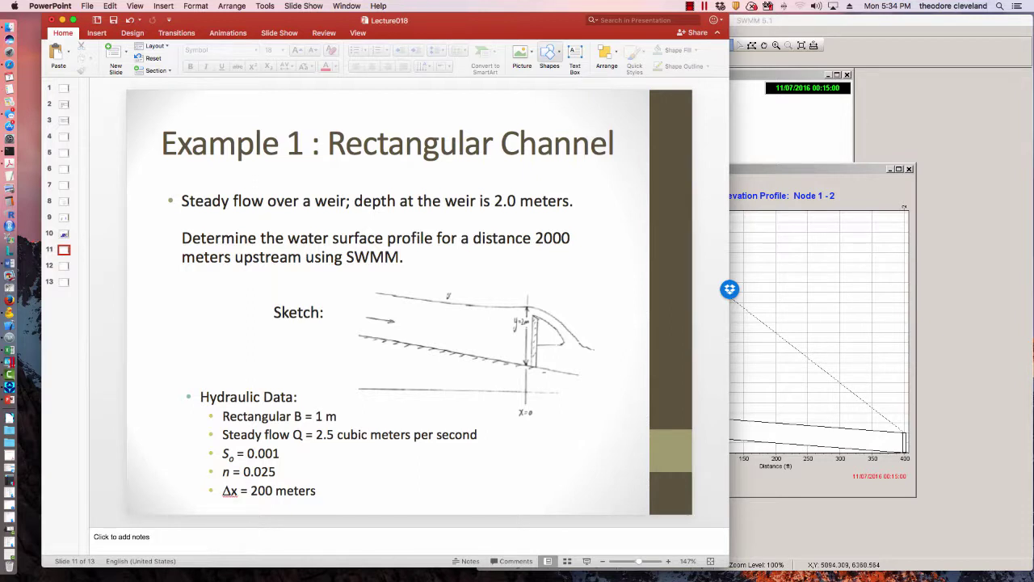
Step: Draw two short vertical tick marks spaced along the channel bottom in the sketch, upstream of the weir
{"action": "left_click", "coordinate": [550, 57]}
{"action": "left_click", "coordinate": [563, 87]}
{"action": "left_click", "coordinate": [497, 360]}
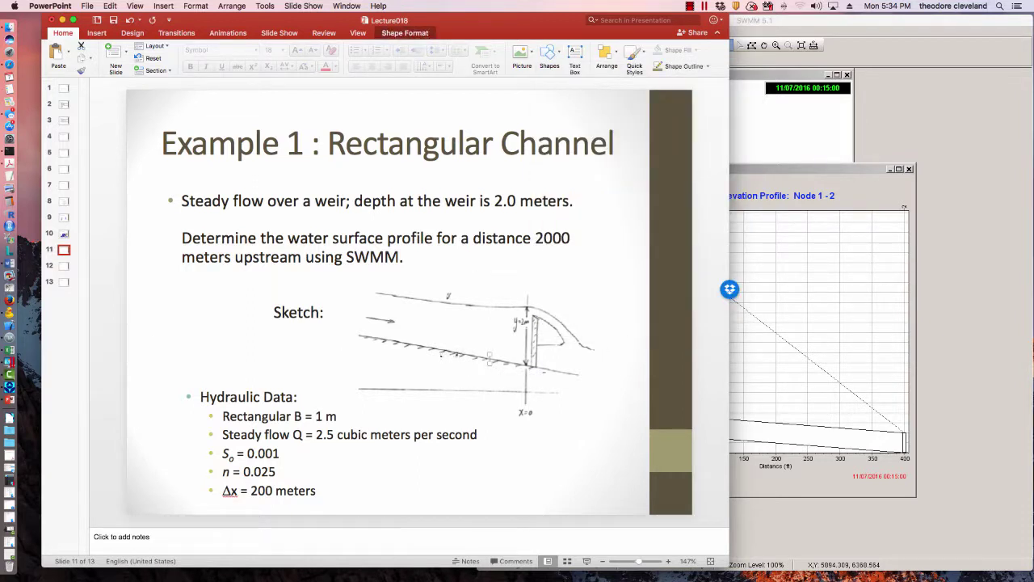
{"action": "left_click_drag", "start_coordinate": [451, 352], "coordinate": [454, 353]}
{"action": "left_click", "coordinate": [489, 358]}
{"action": "key", "text": "super+v"}
{"action": "left_click_drag", "start_coordinate": [498, 372], "coordinate": [447, 354]}
{"action": "key", "text": "Escape"}
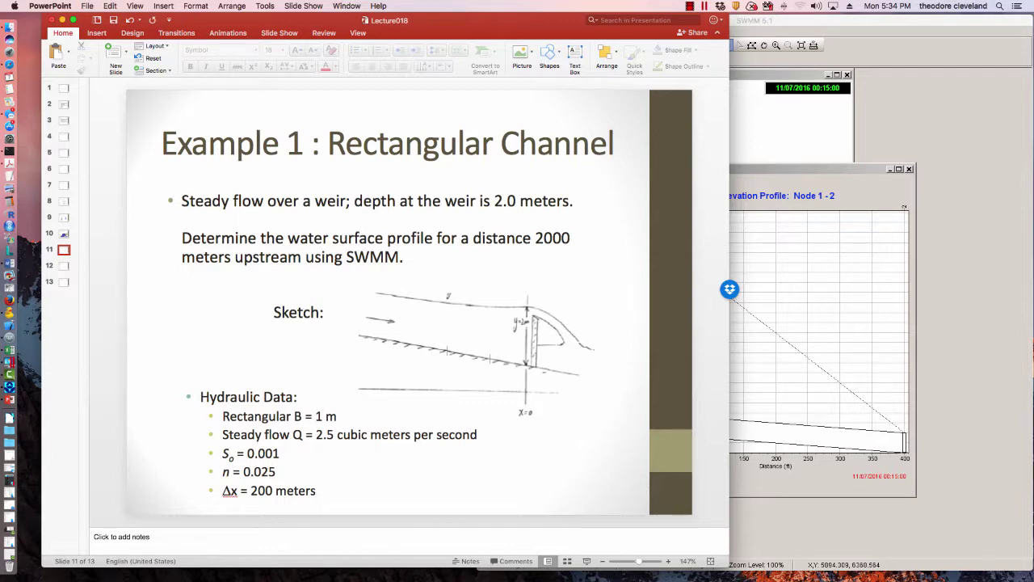
Step: Shrink the presentation window, then move and resize the SWMM window so both sit side by side
{"action": "mouse_move", "coordinate": [543, 20]}
{"action": "left_mouse_down"}
{"action": "mouse_move", "coordinate": [501, 20]}
{"action": "mouse_move", "coordinate": [526, 20]}
{"action": "left_mouse_up"}
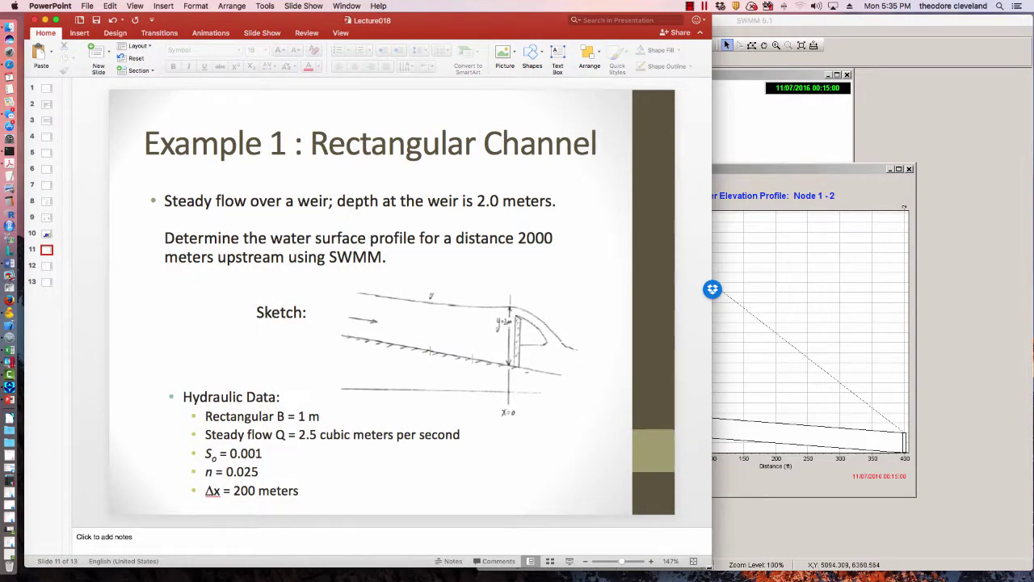
{"action": "left_click_drag", "start_coordinate": [711, 567], "coordinate": [340, 329]}
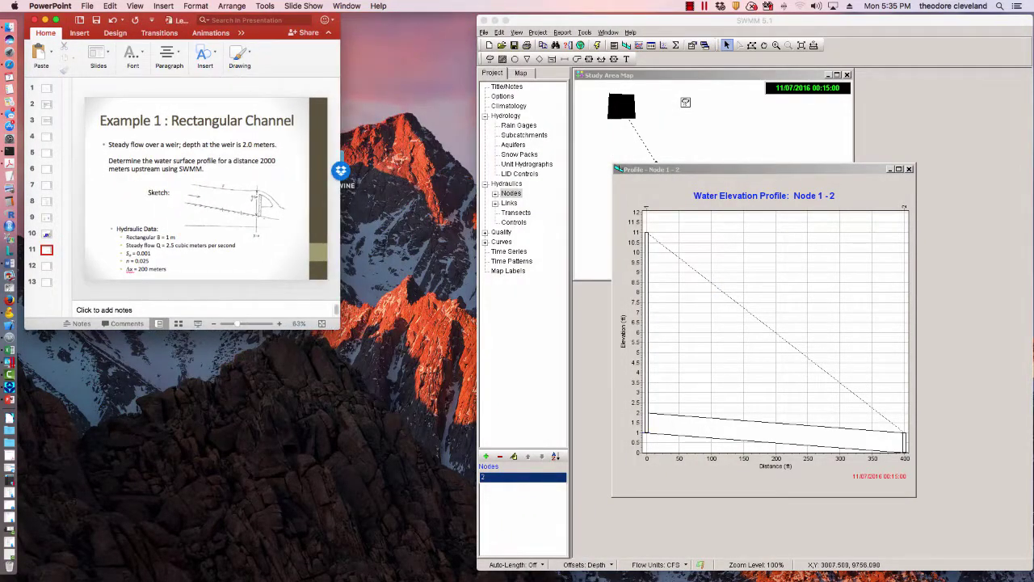
{"action": "left_click_drag", "start_coordinate": [697, 20], "coordinate": [564, 18]}
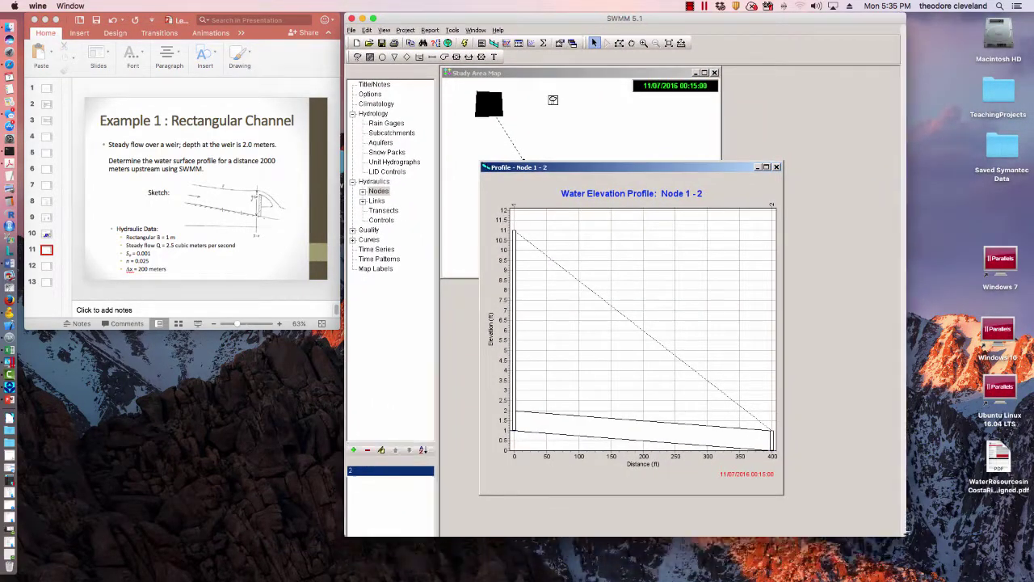
{"action": "left_click_drag", "start_coordinate": [900, 568], "coordinate": [933, 465]}
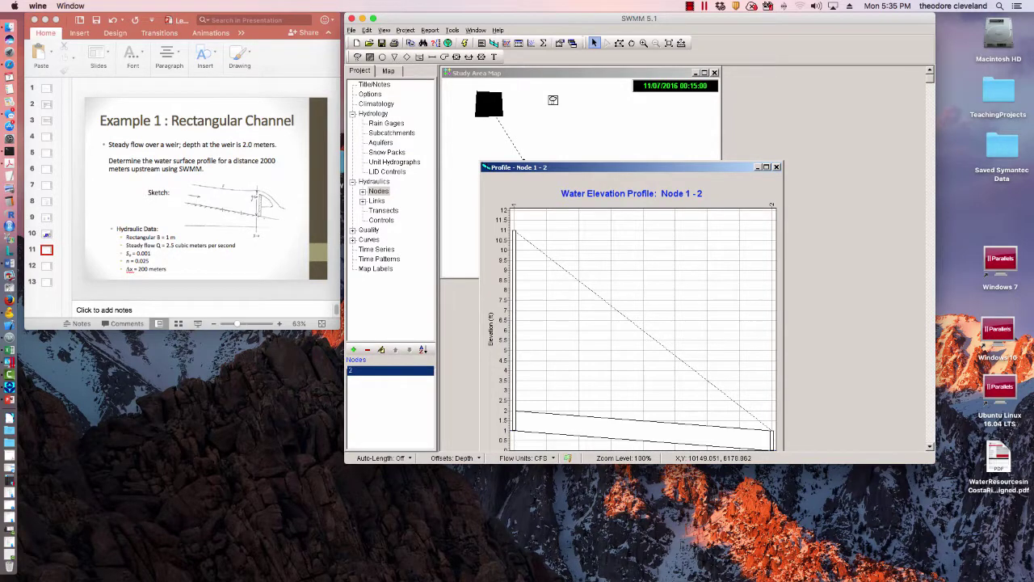
Step: Start a new SWMM project without saving the current one, and enlarge the empty Study Area Map
{"action": "left_click", "coordinate": [776, 167]}
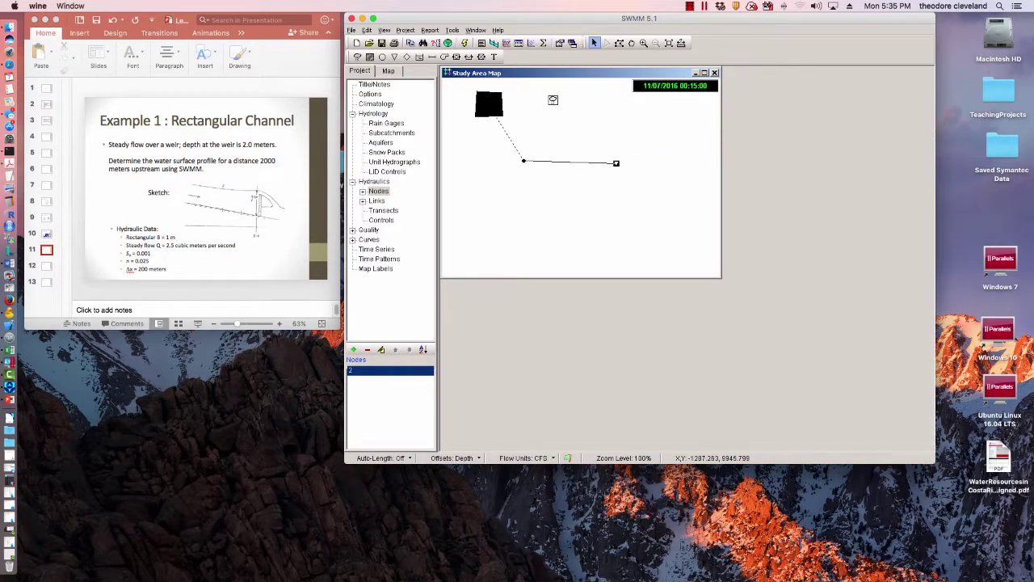
{"action": "left_click", "coordinate": [351, 30]}
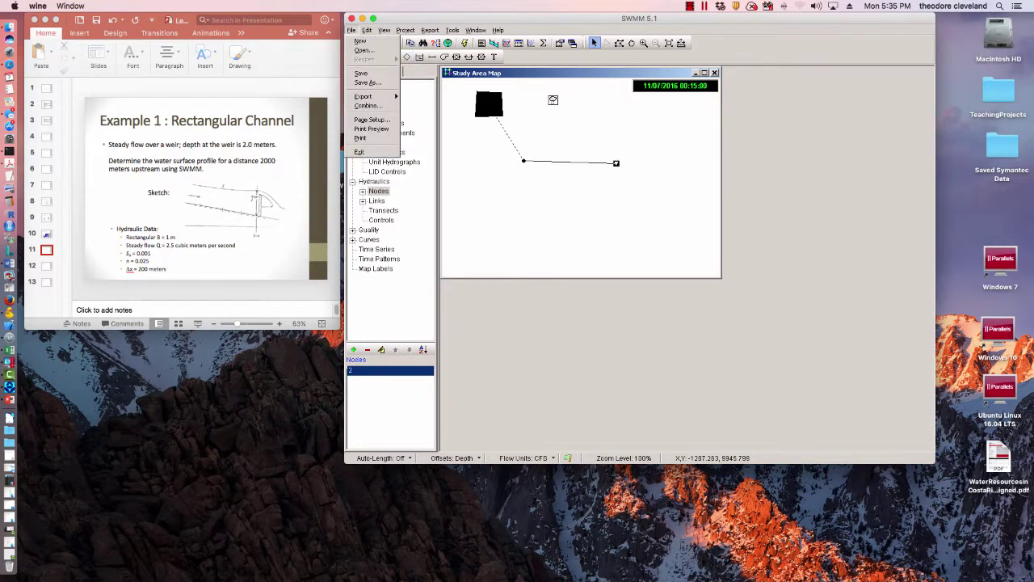
{"action": "left_click", "coordinate": [360, 41]}
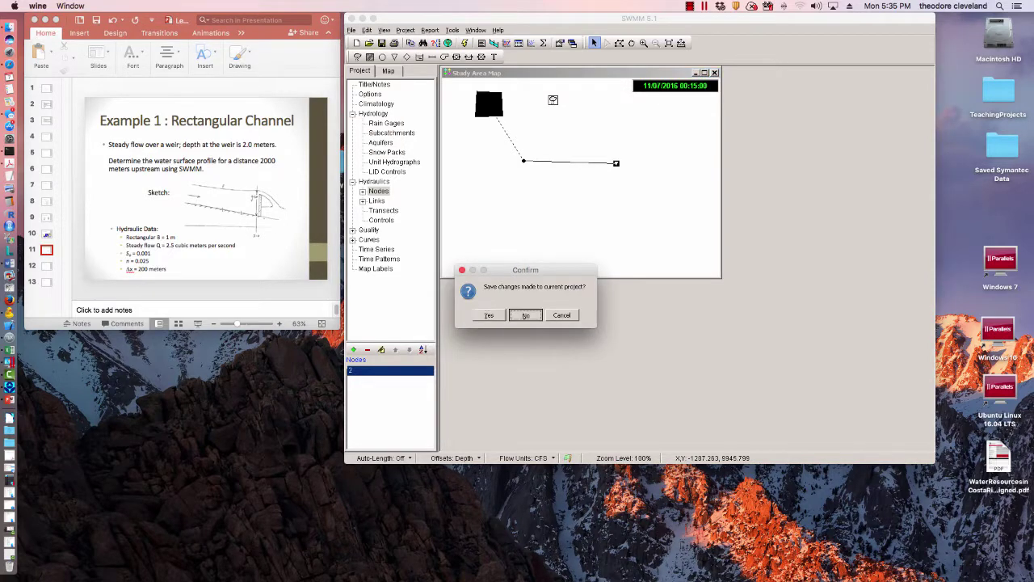
{"action": "left_click", "coordinate": [526, 315]}
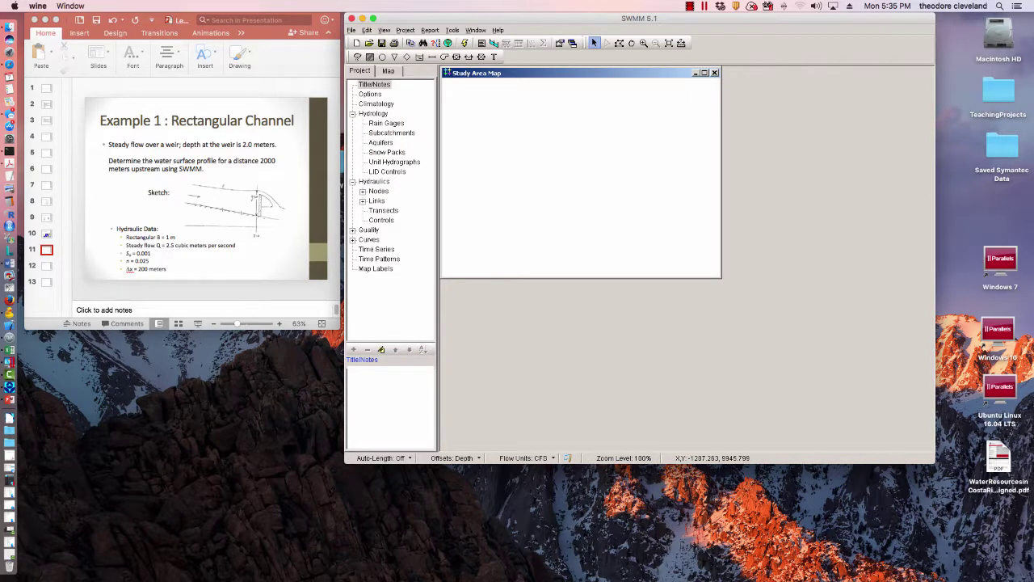
{"action": "left_click_drag", "start_coordinate": [721, 277], "coordinate": [821, 387]}
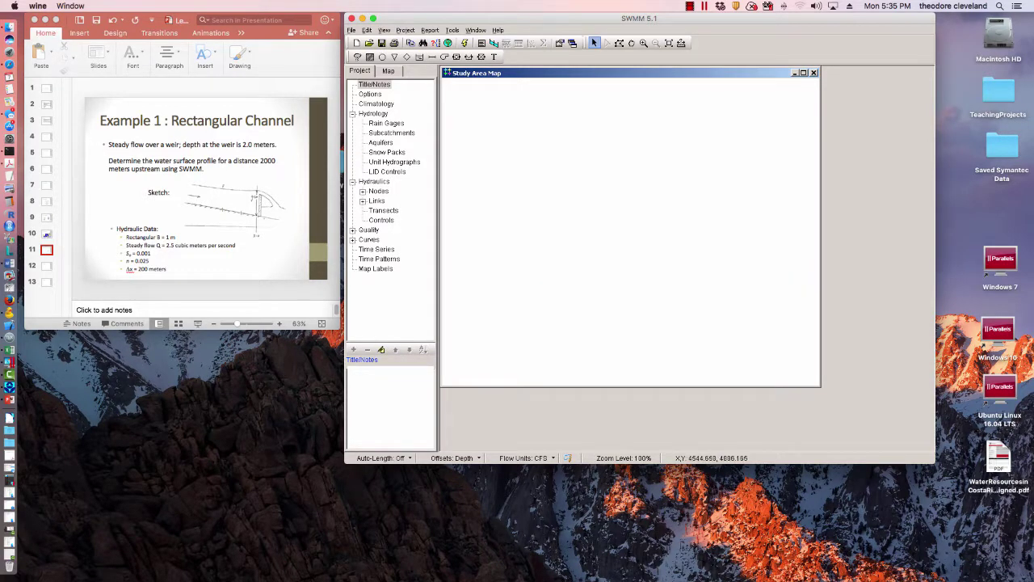
Step: Place an outfall near the map's lower right corner and ten evenly spaced junctions in a diagonal line rising up and to the left
{"action": "left_click", "coordinate": [394, 57]}
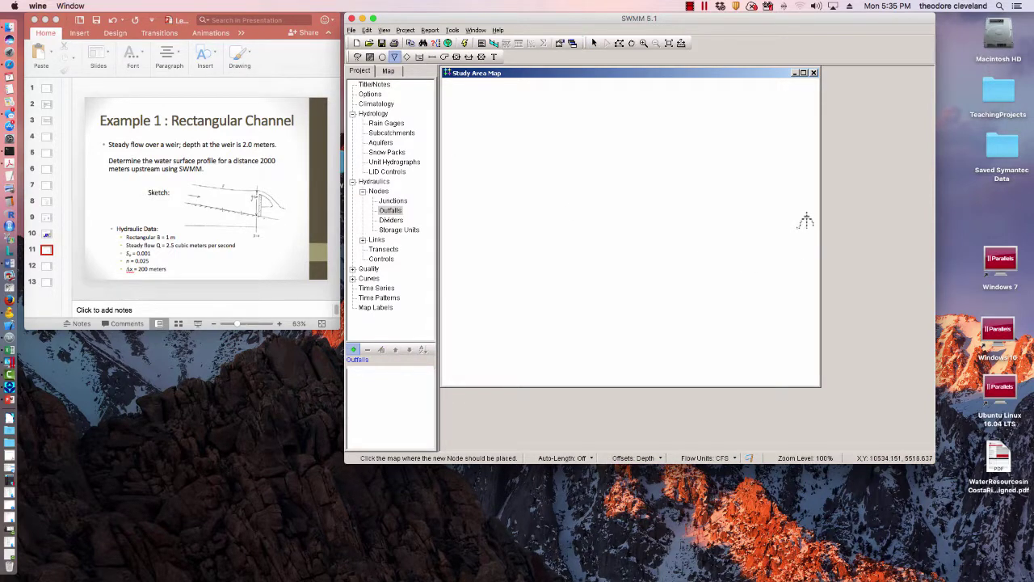
{"action": "left_click", "coordinate": [793, 359]}
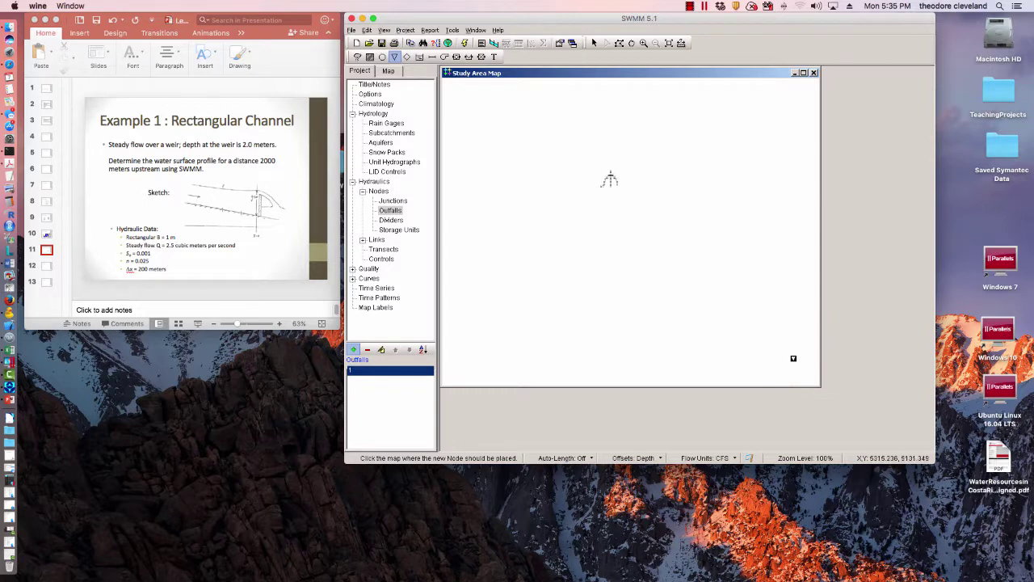
{"action": "left_click", "coordinate": [382, 56]}
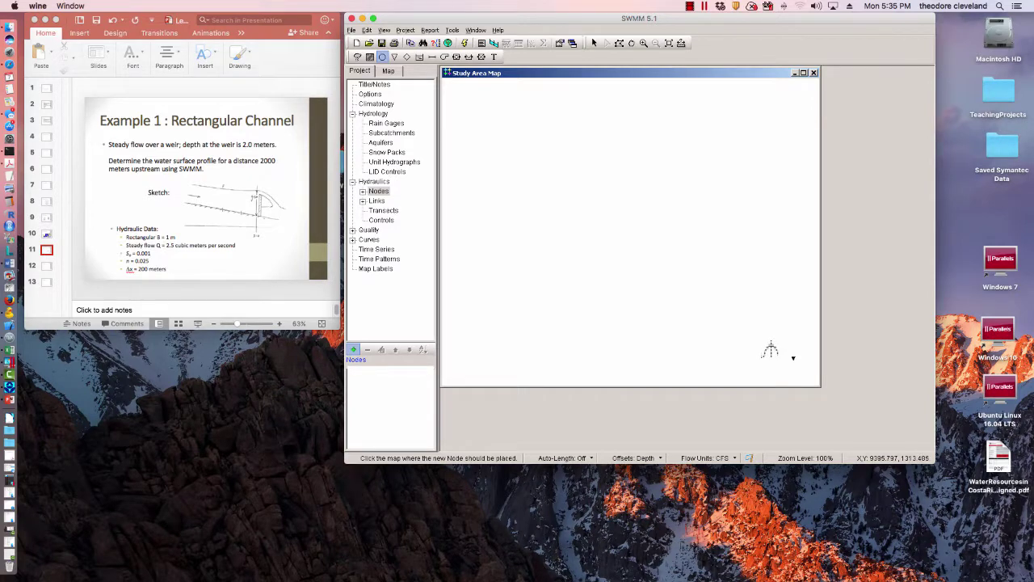
{"action": "left_click", "coordinate": [766, 345]}
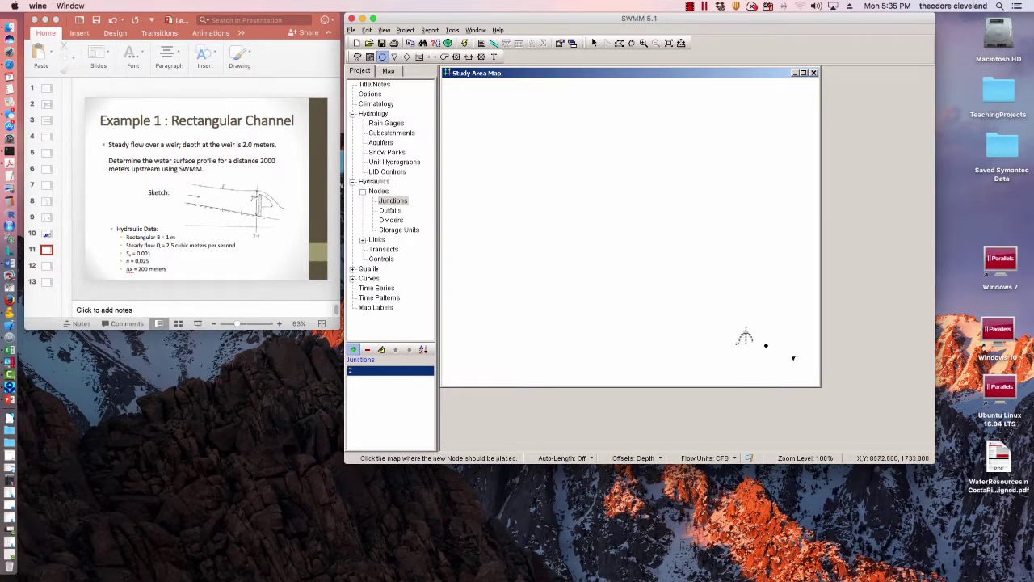
{"action": "left_click", "coordinate": [741, 332]}
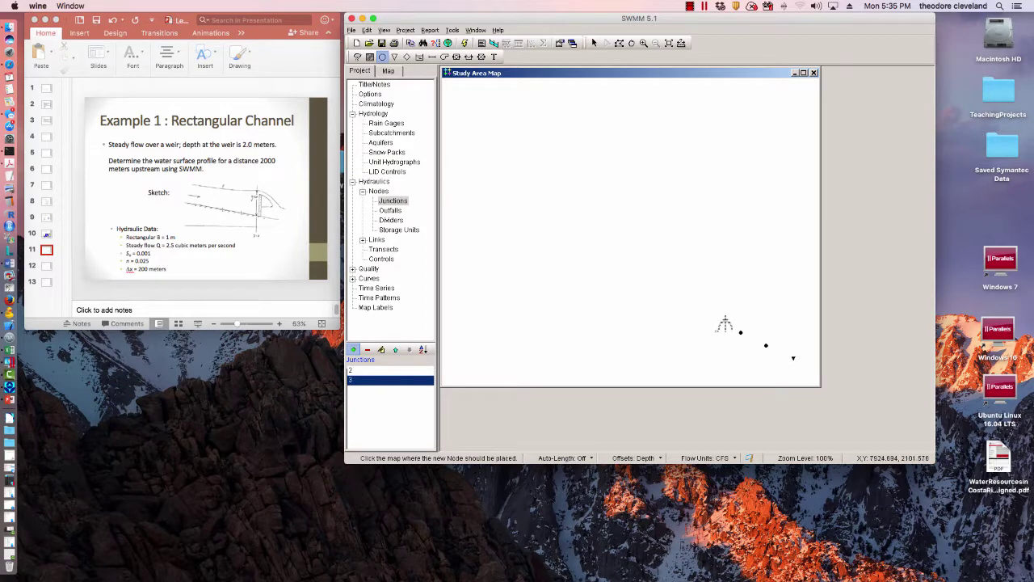
{"action": "left_click", "coordinate": [715, 320]}
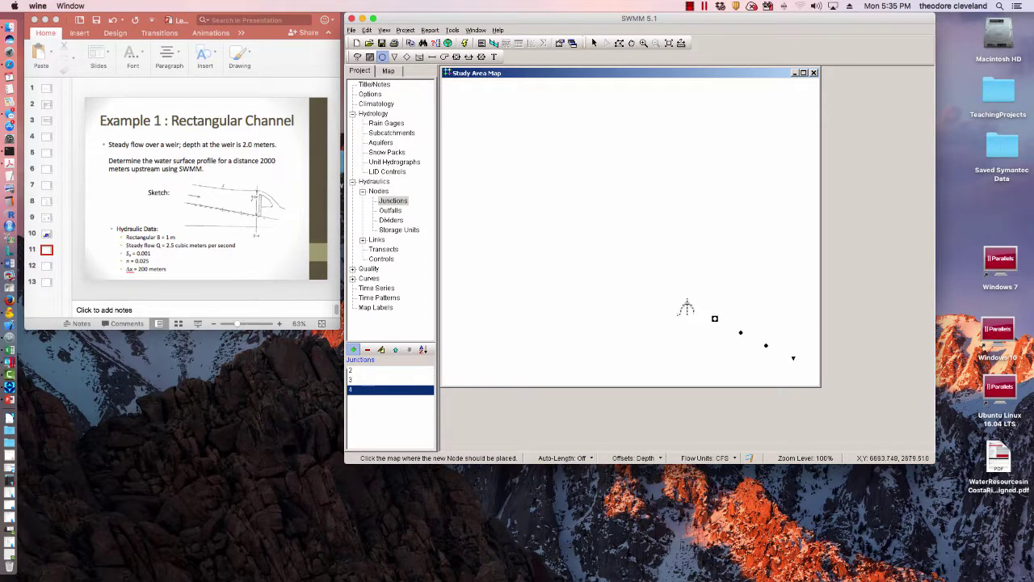
{"action": "left_click", "coordinate": [689, 305]}
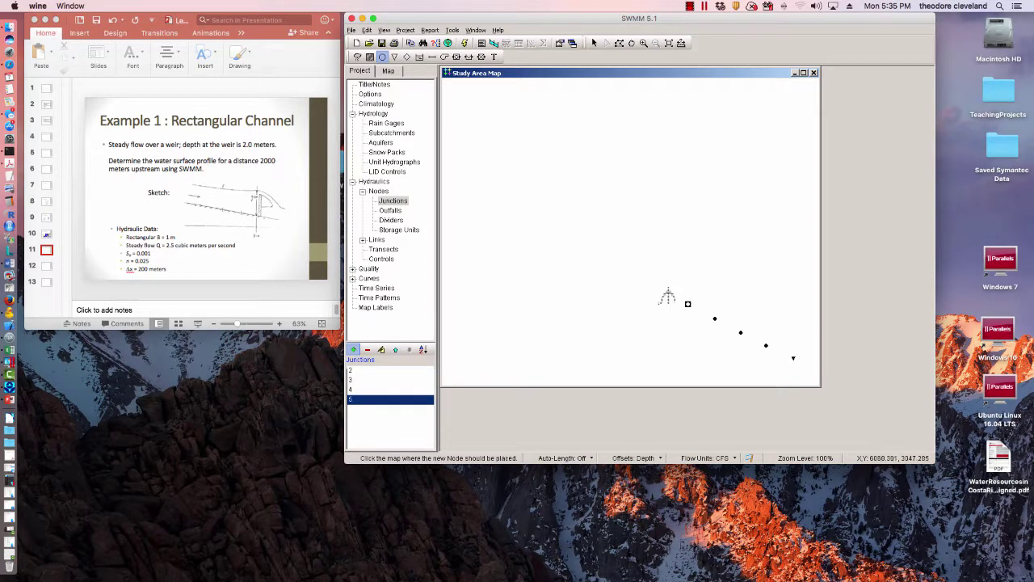
{"action": "left_click", "coordinate": [663, 290]}
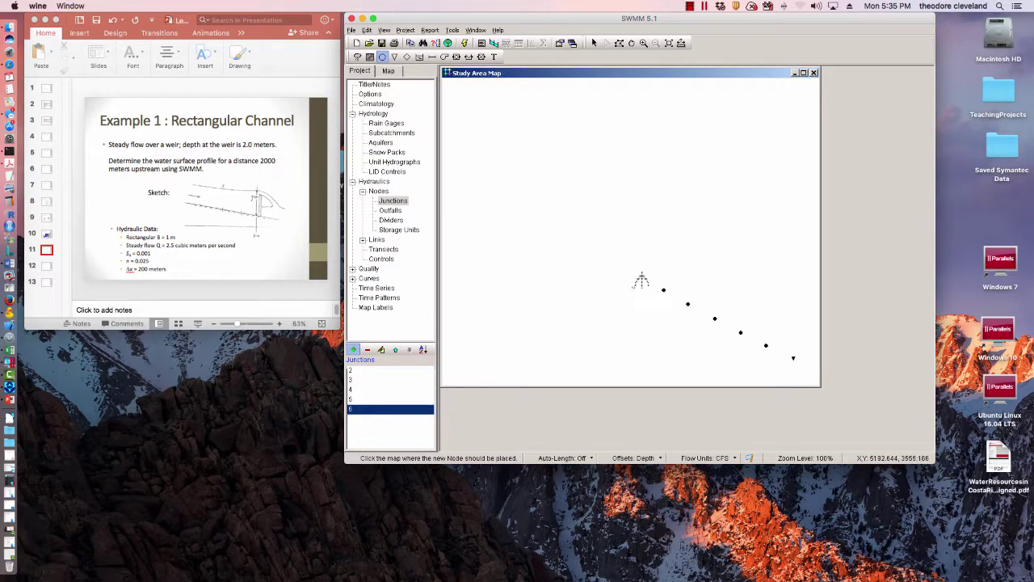
{"action": "left_click", "coordinate": [637, 277]}
{"action": "left_click", "coordinate": [612, 263]}
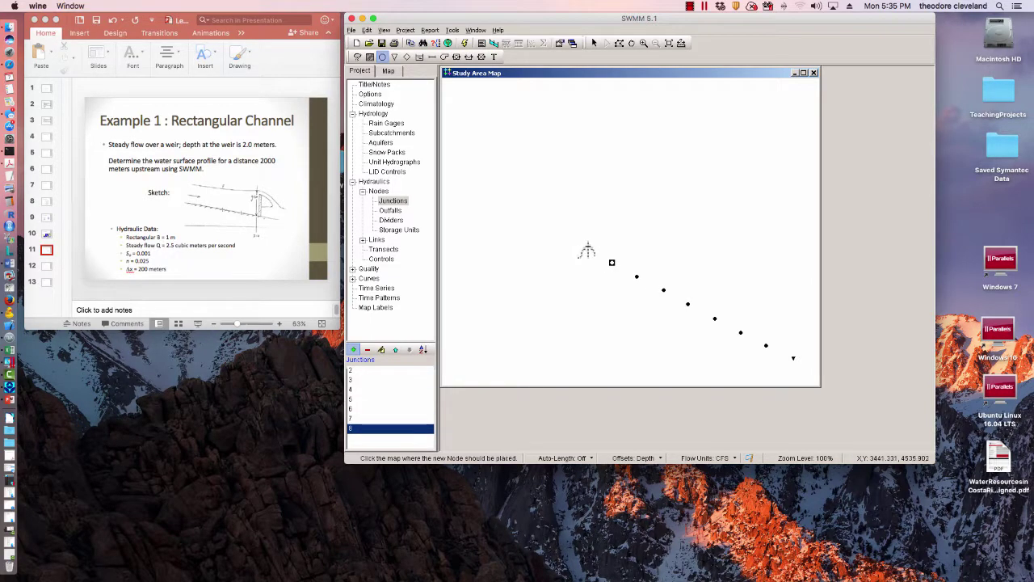
{"action": "left_click", "coordinate": [585, 247]}
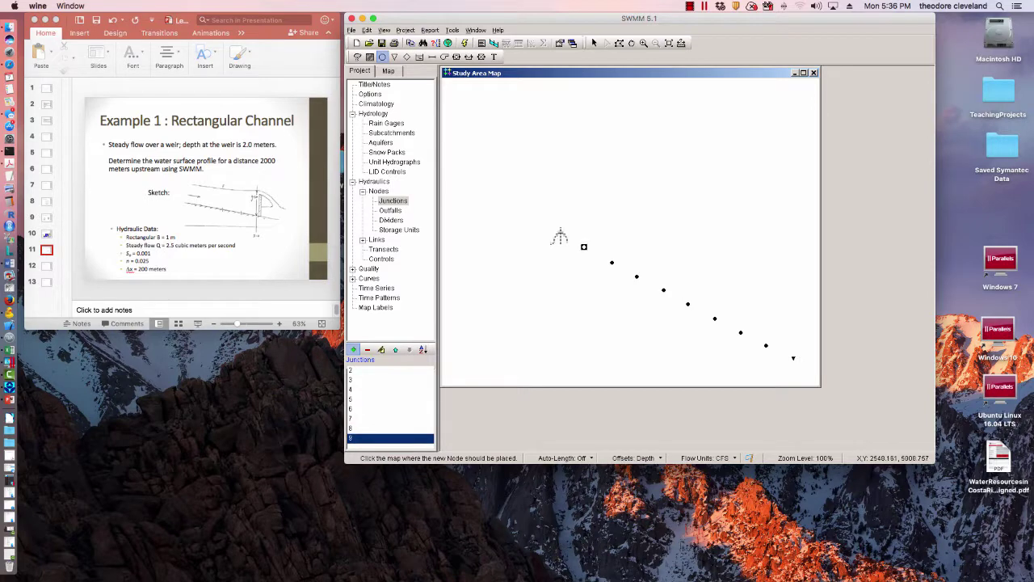
{"action": "left_click", "coordinate": [556, 232]}
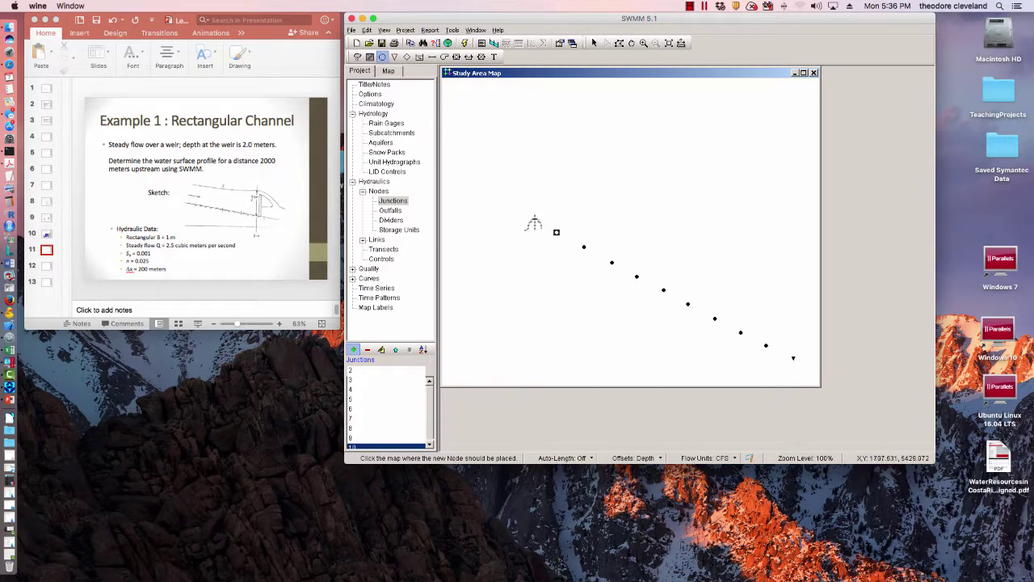
{"action": "left_click", "coordinate": [529, 219]}
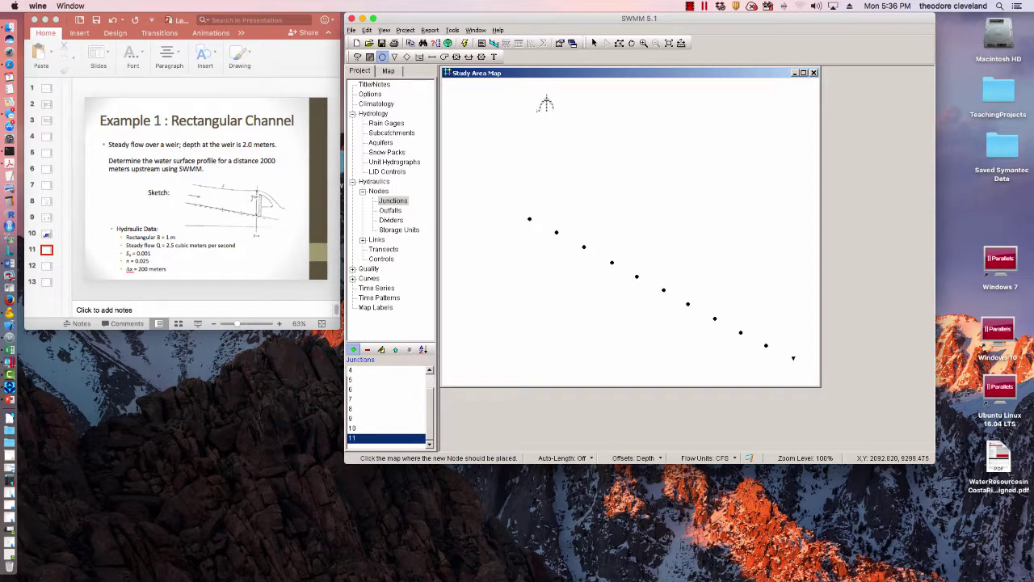
Step: Set the default conduit geometry to an open rectangular channel with bottom width 1, maximum depth 3 and no sidewalls removed
{"action": "left_click", "coordinate": [433, 57]}
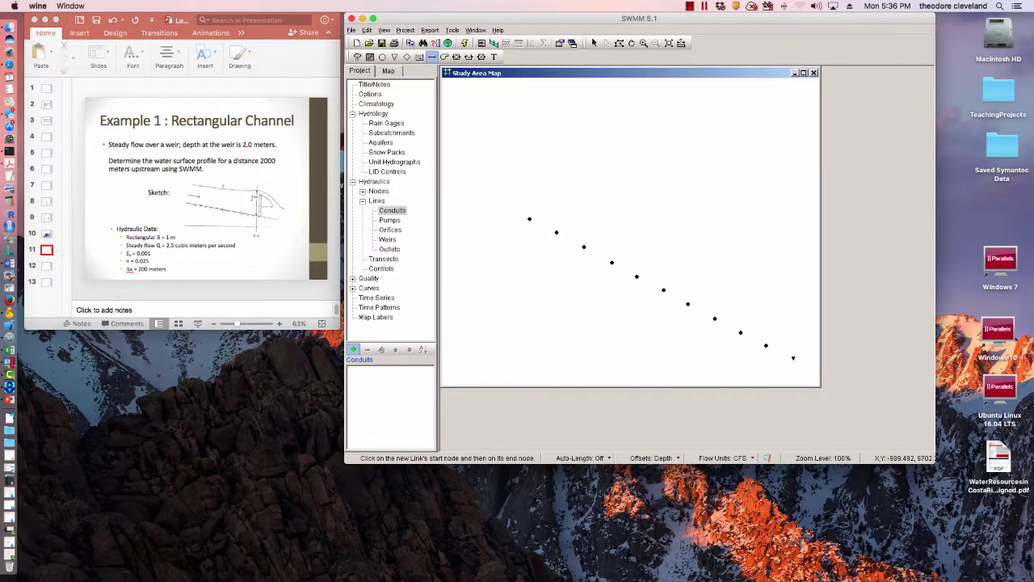
{"action": "left_click", "coordinate": [405, 30]}
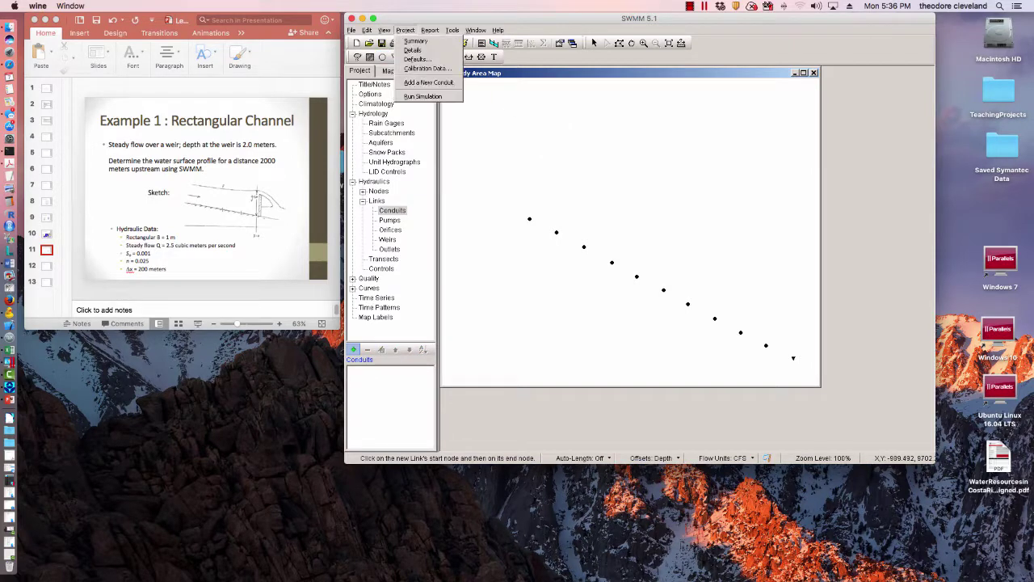
{"action": "left_click", "coordinate": [417, 59]}
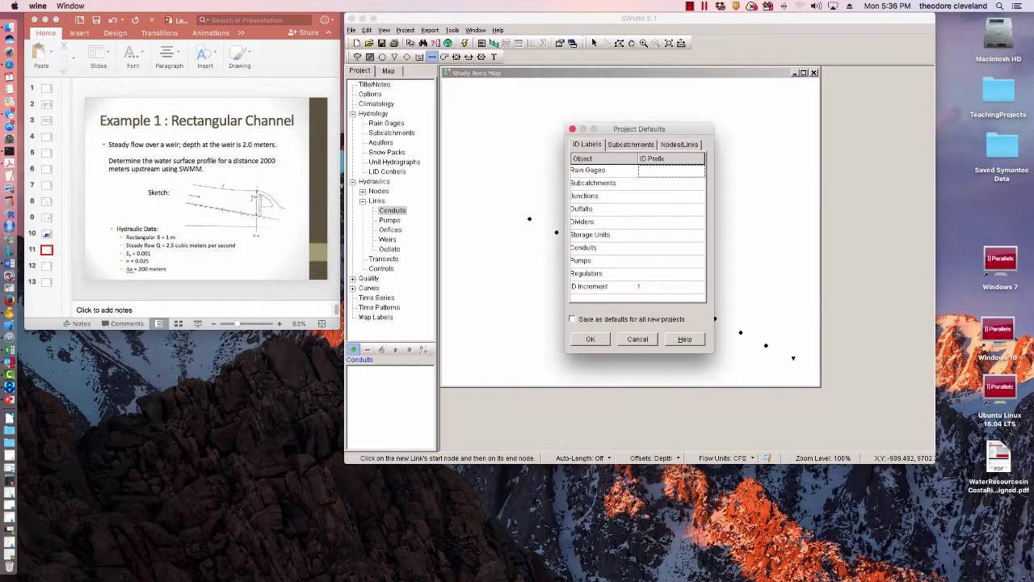
{"action": "left_click", "coordinate": [680, 144]}
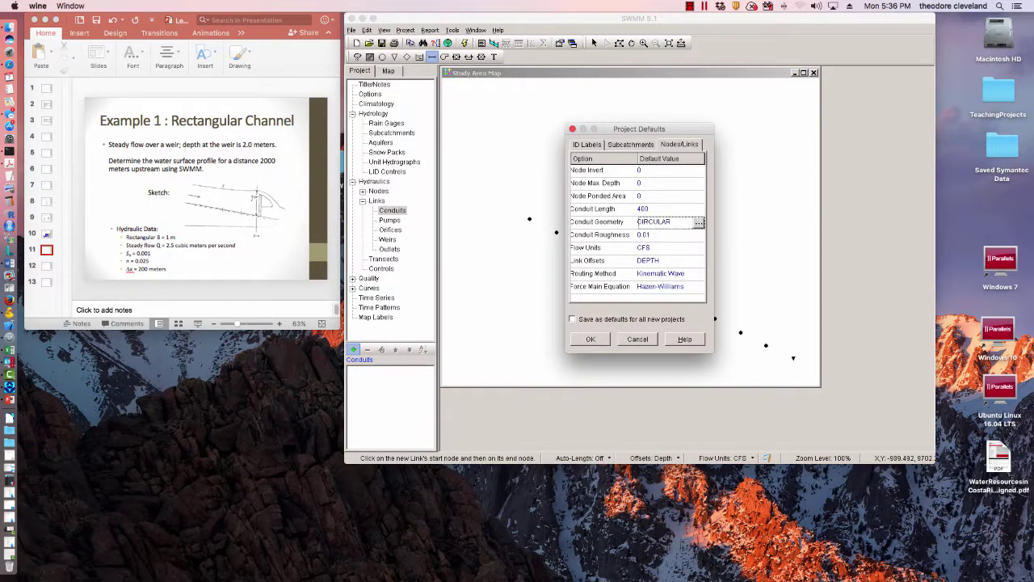
{"action": "left_click", "coordinate": [699, 222]}
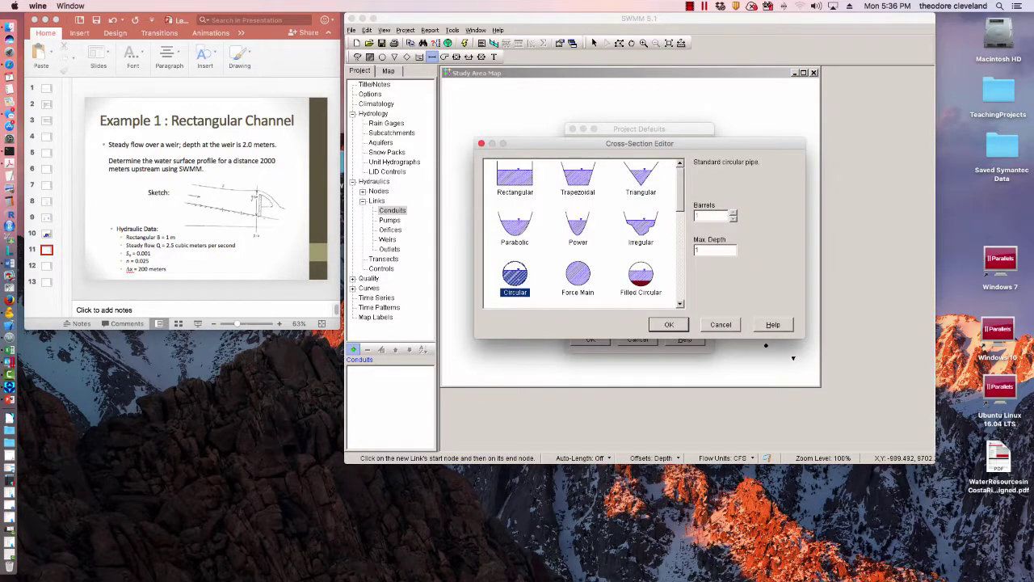
{"action": "left_click", "coordinate": [515, 178]}
{"action": "double_click", "coordinate": [754, 250]}
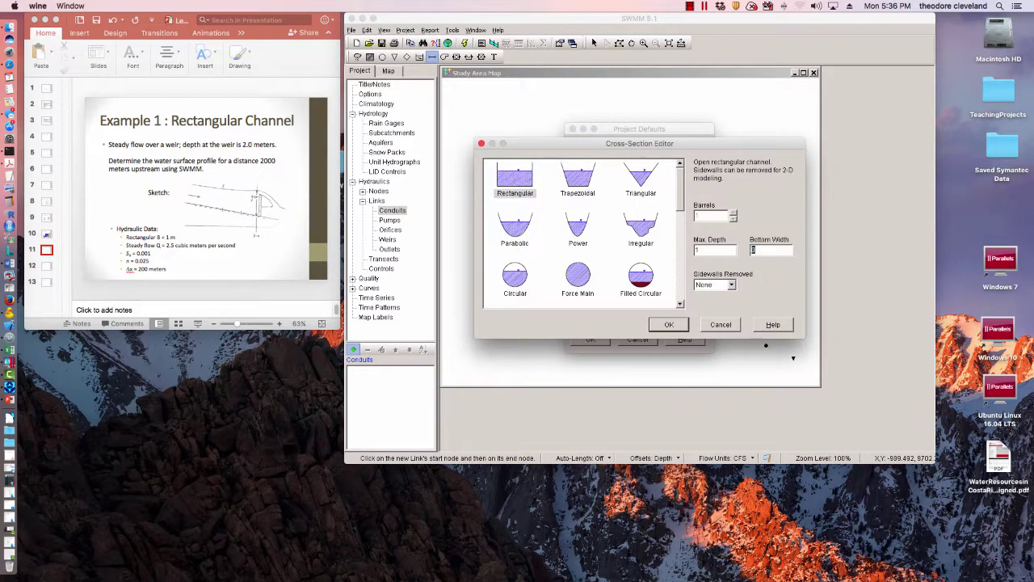
{"action": "type", "text": "1"}
{"action": "double_click", "coordinate": [698, 250]}
{"action": "type", "text": "3"}
{"action": "left_click", "coordinate": [731, 285]}
{"action": "left_click", "coordinate": [713, 294]}
{"action": "key", "text": "Return"}
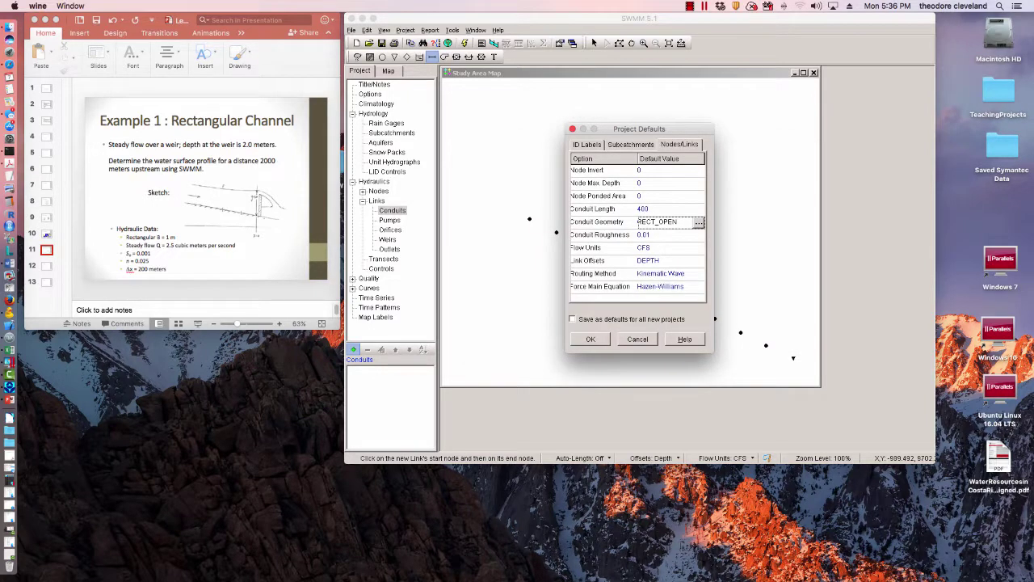
Step: Set the default conduit length to 200 and the default conduit roughness to 0.025, and accept the project defaults
{"action": "left_click", "coordinate": [658, 209]}
{"action": "type", "text": "200"}
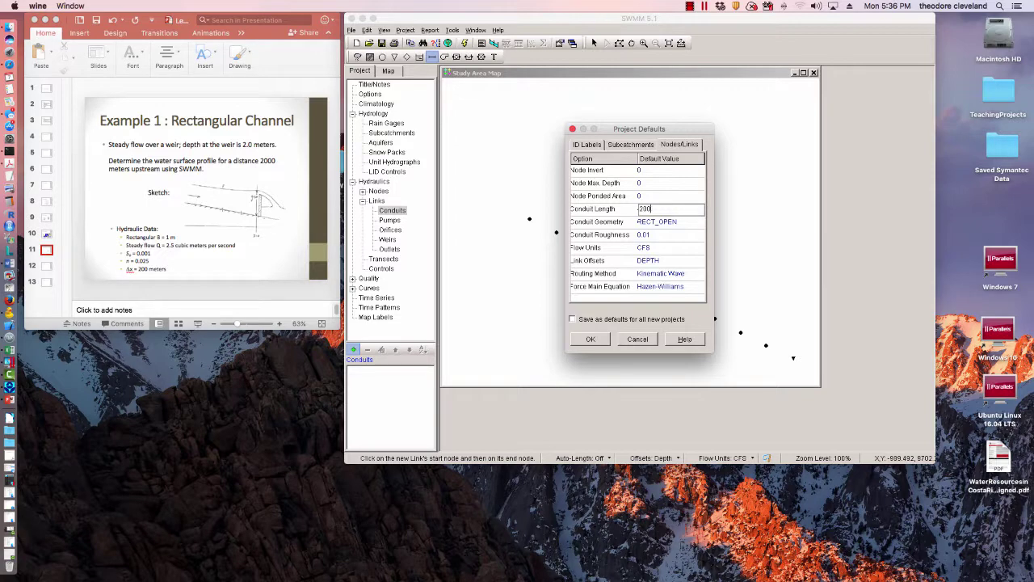
{"action": "left_click", "coordinate": [639, 234]}
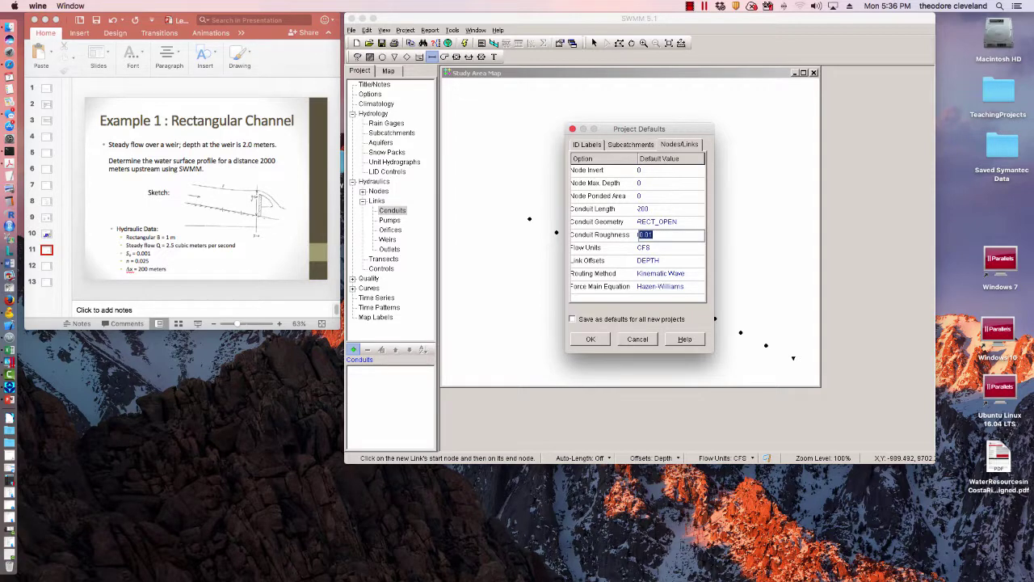
{"action": "type", "text": "0.025"}
{"action": "left_click", "coordinate": [591, 338]}
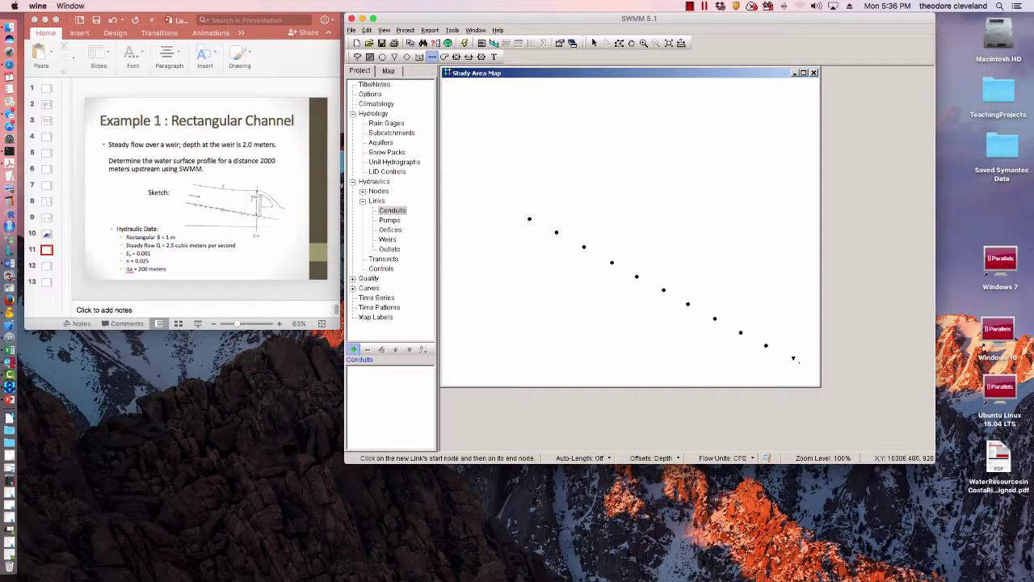
Step: Draw ten conduits linking neighbouring nodes in sequence, starting at the outfall and working up to the uppermost junction
{"action": "left_click", "coordinate": [792, 358]}
{"action": "left_click", "coordinate": [766, 345]}
{"action": "left_click", "coordinate": [740, 332]}
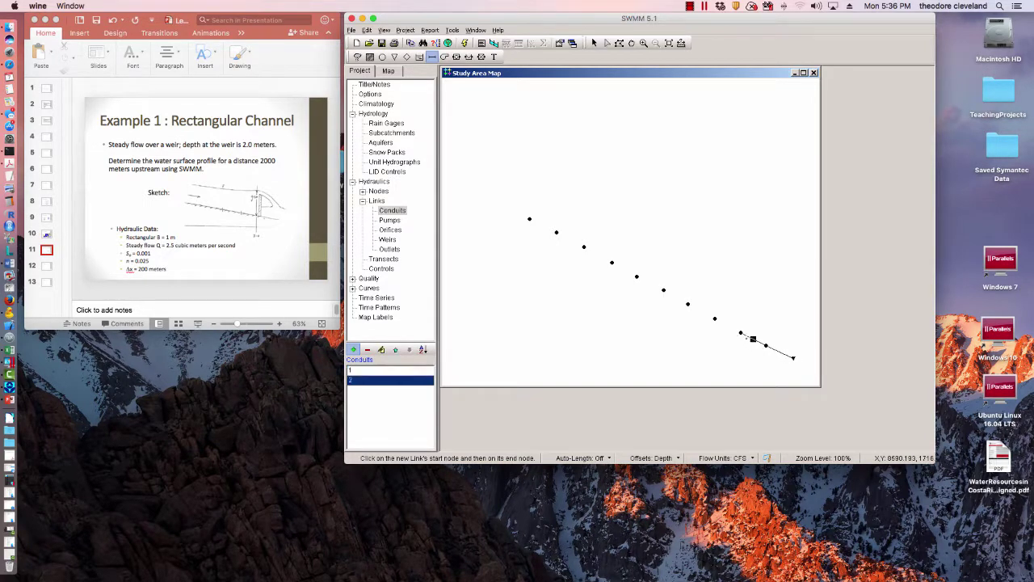
{"action": "left_click", "coordinate": [741, 332]}
{"action": "left_click", "coordinate": [714, 319]}
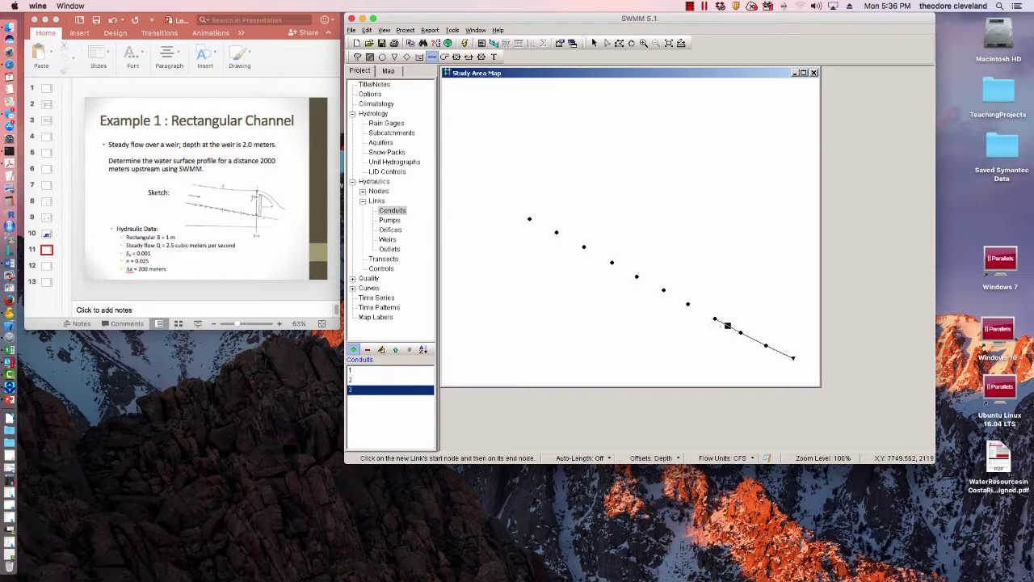
{"action": "left_click", "coordinate": [688, 305]}
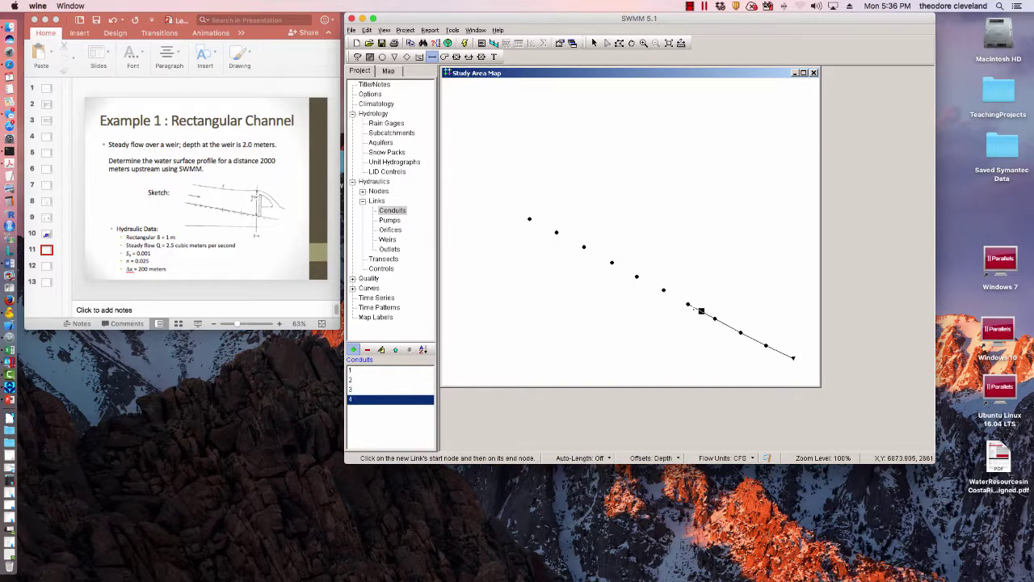
{"action": "left_click", "coordinate": [663, 291]}
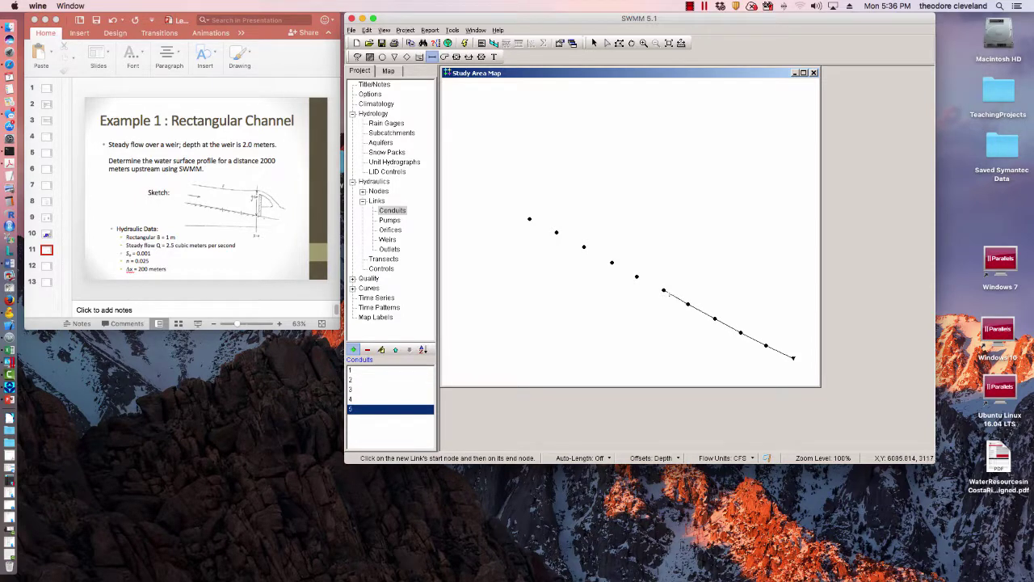
{"action": "left_click", "coordinate": [636, 278]}
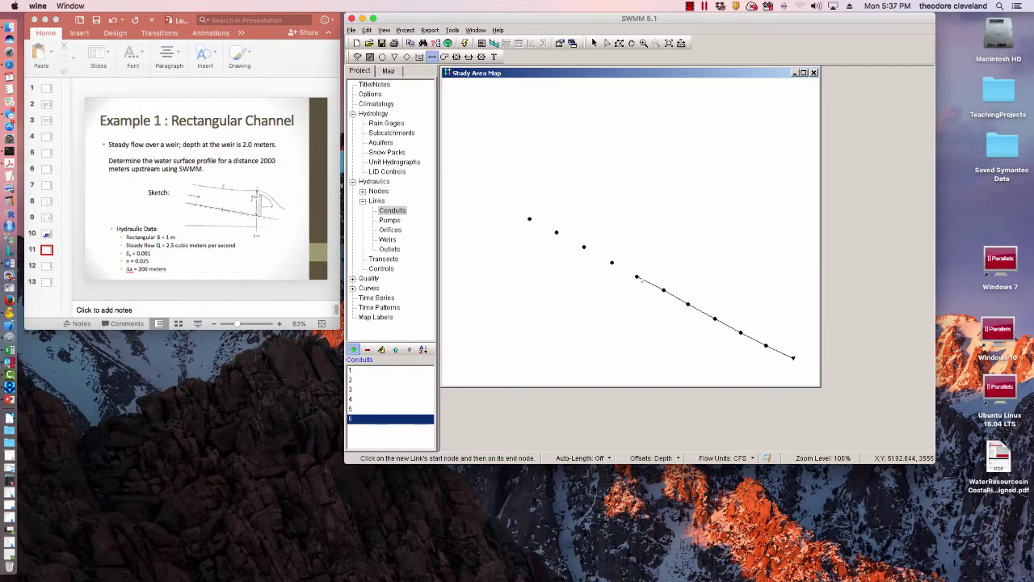
{"action": "left_click", "coordinate": [612, 264]}
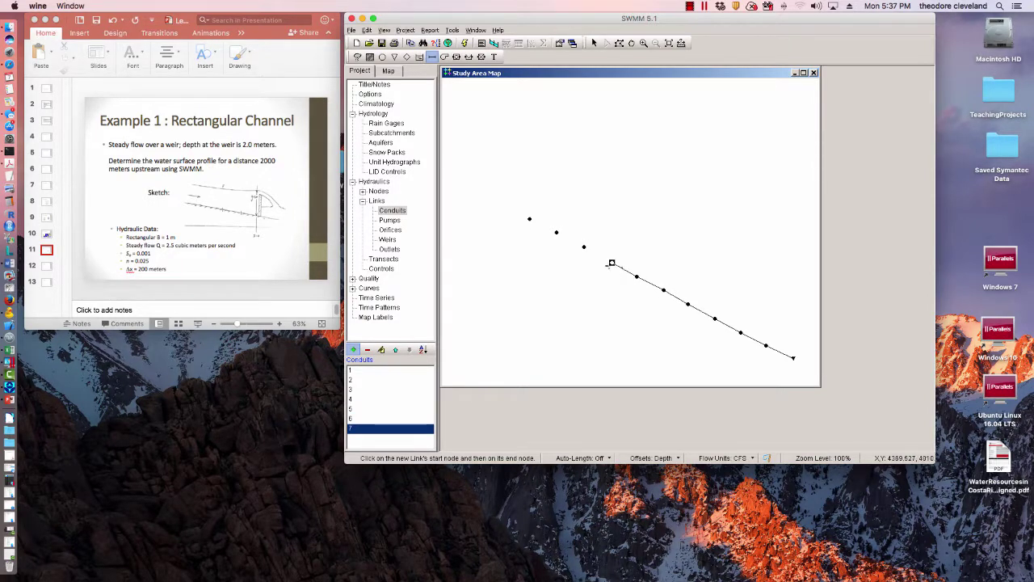
{"action": "left_click", "coordinate": [584, 247]}
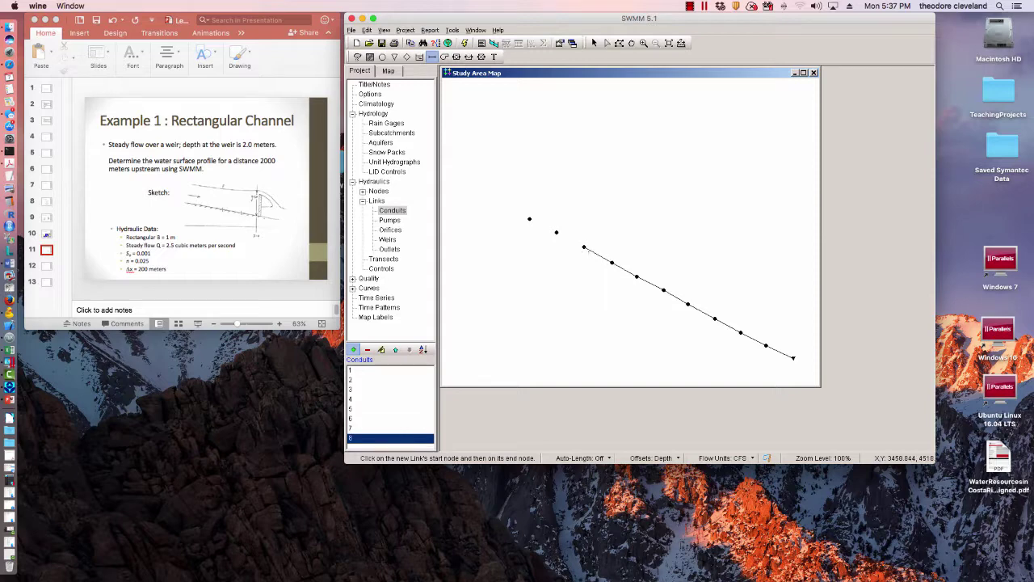
{"action": "left_click", "coordinate": [556, 233]}
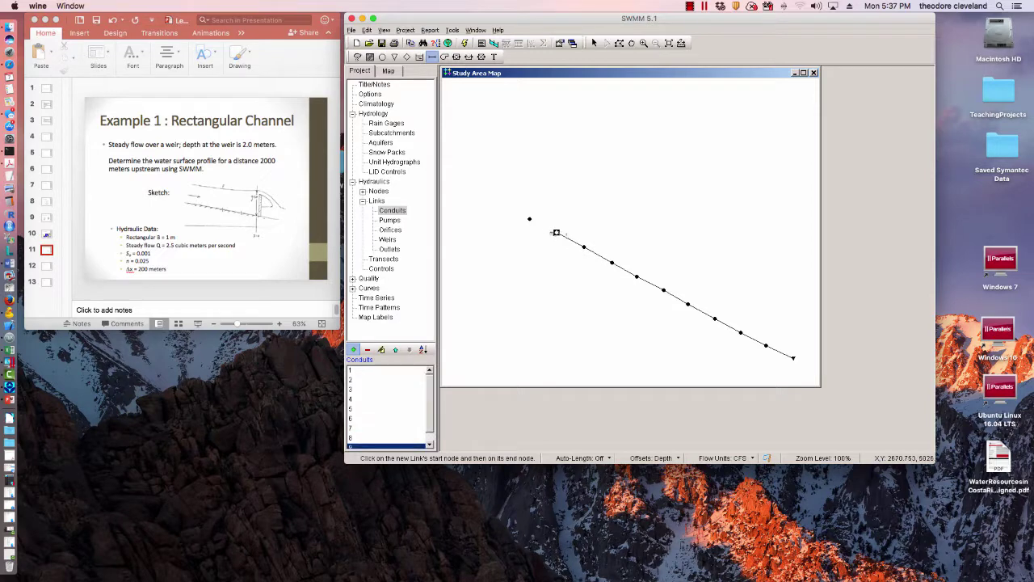
{"action": "left_click", "coordinate": [529, 219]}
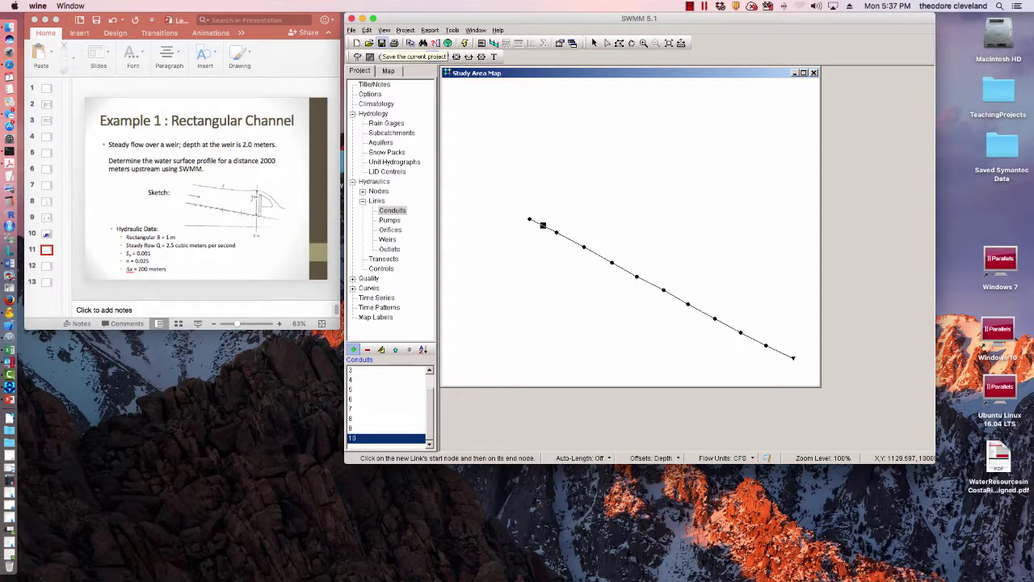
Step: Save the project as Example1.inp
{"action": "left_click", "coordinate": [382, 43]}
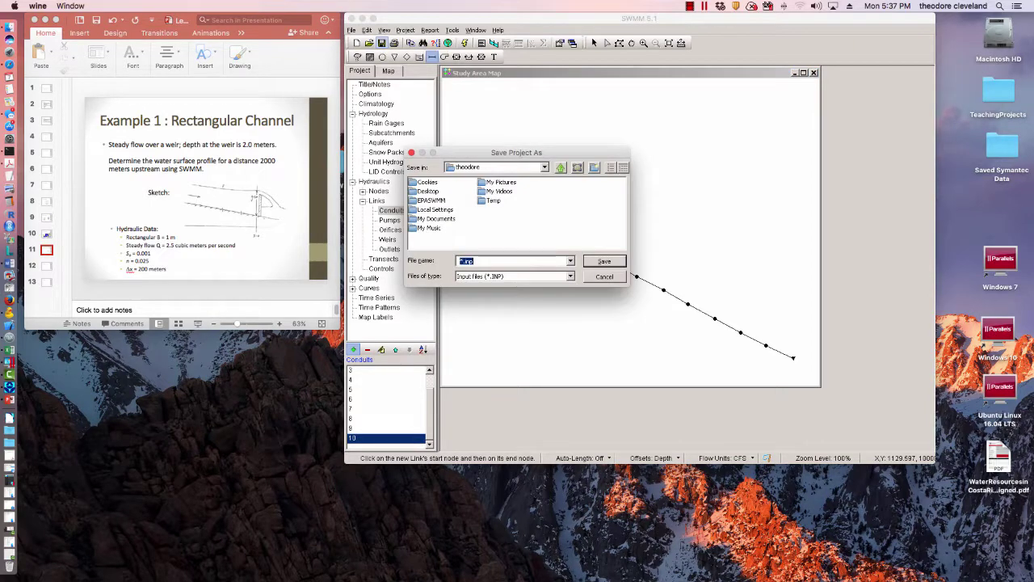
{"action": "left_click", "coordinate": [545, 167]}
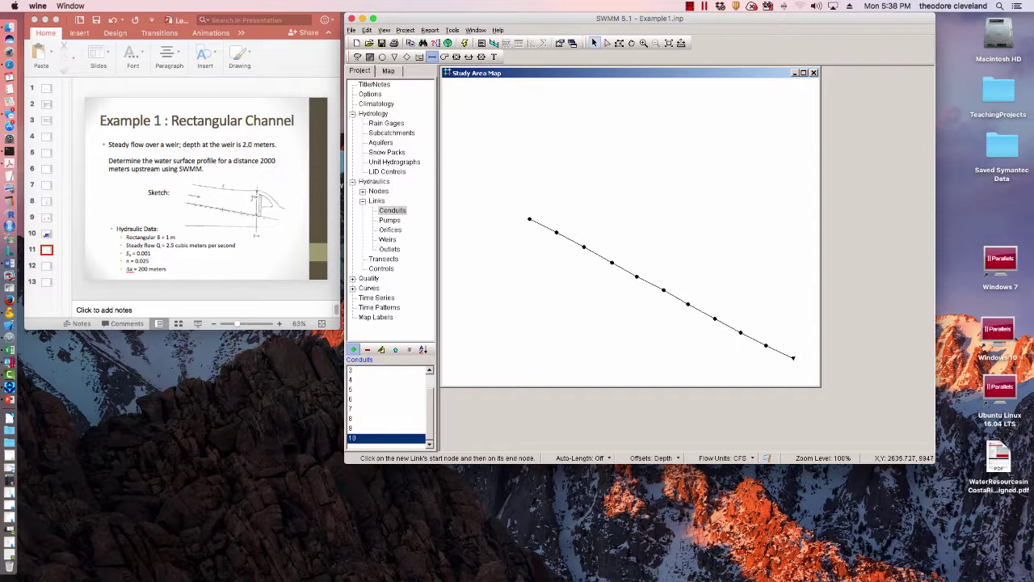
Step: Give the uppermost junction a direct FLOW inflow with a baseline of 2.5, and close its properties
{"action": "left_click", "coordinate": [594, 43]}
{"action": "left_click", "coordinate": [530, 219]}
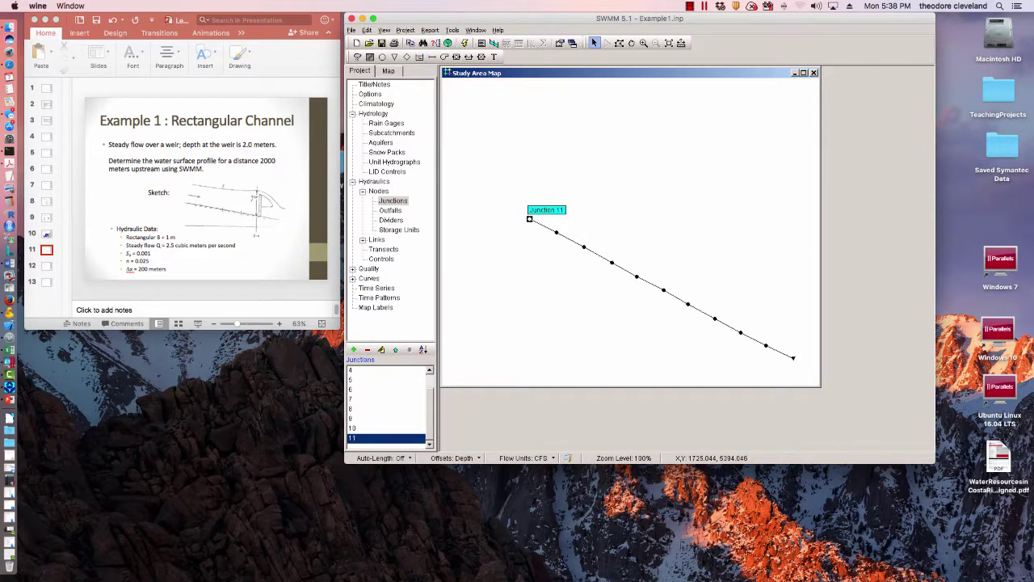
{"action": "double_click", "coordinate": [530, 219]}
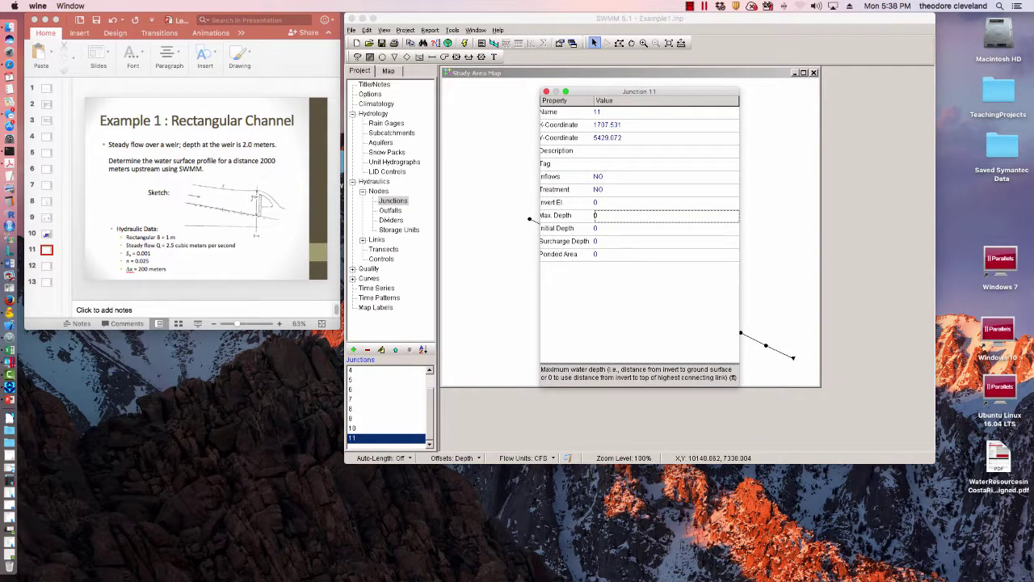
{"action": "left_click", "coordinate": [639, 177]}
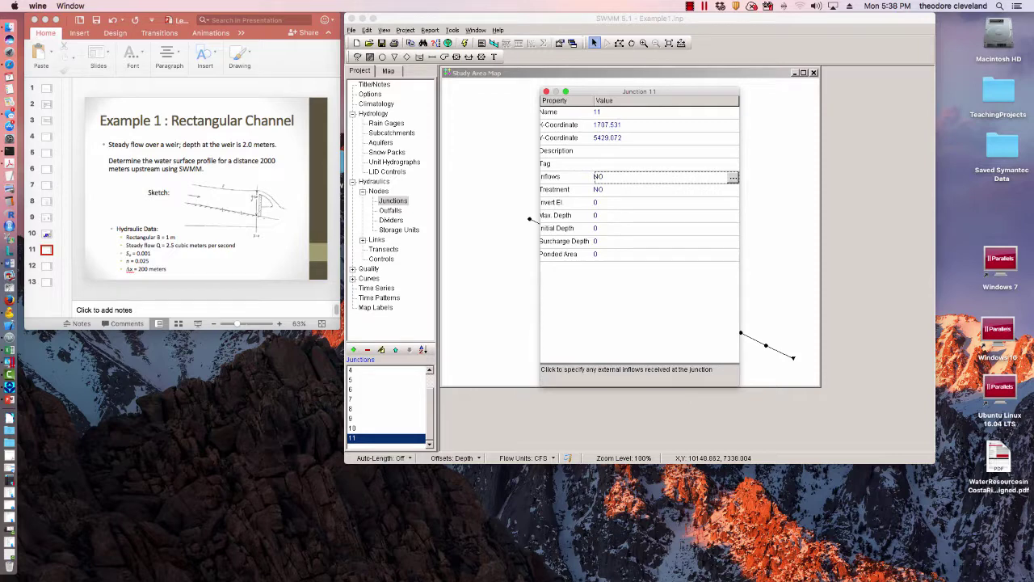
{"action": "key", "text": "Return"}
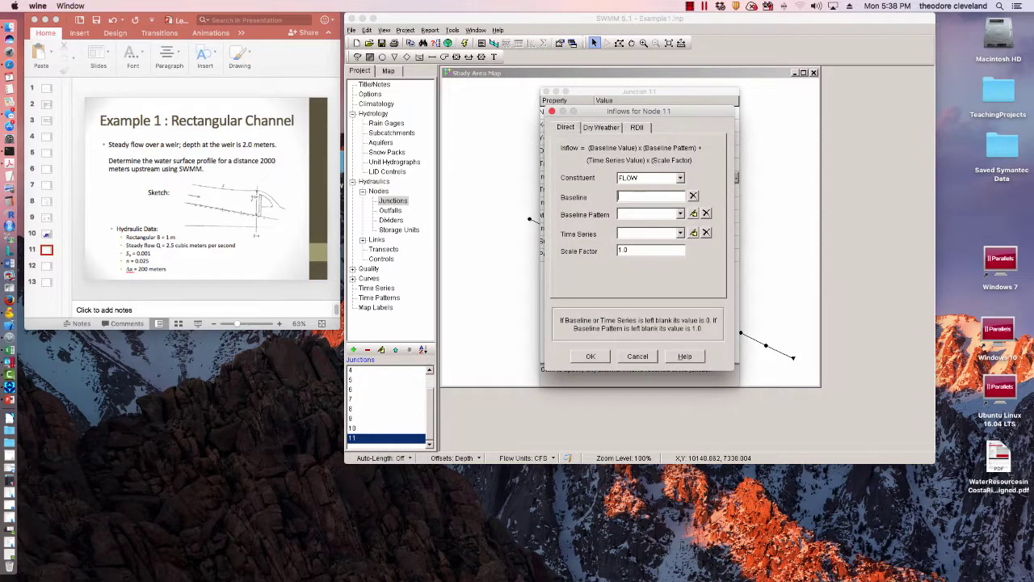
{"action": "type", "text": "2.5"}
{"action": "left_click", "coordinate": [591, 356]}
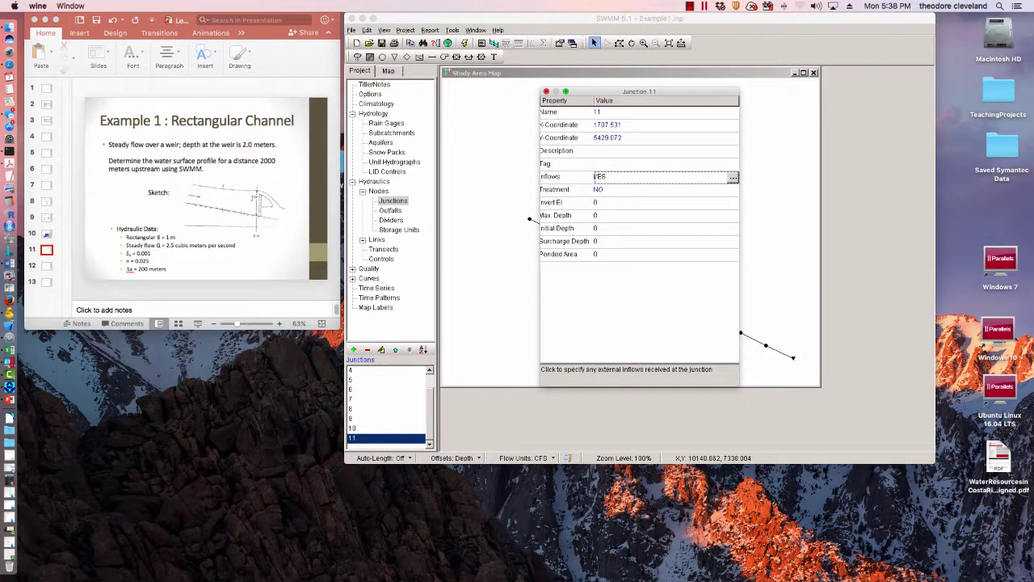
{"action": "left_click", "coordinate": [546, 91]}
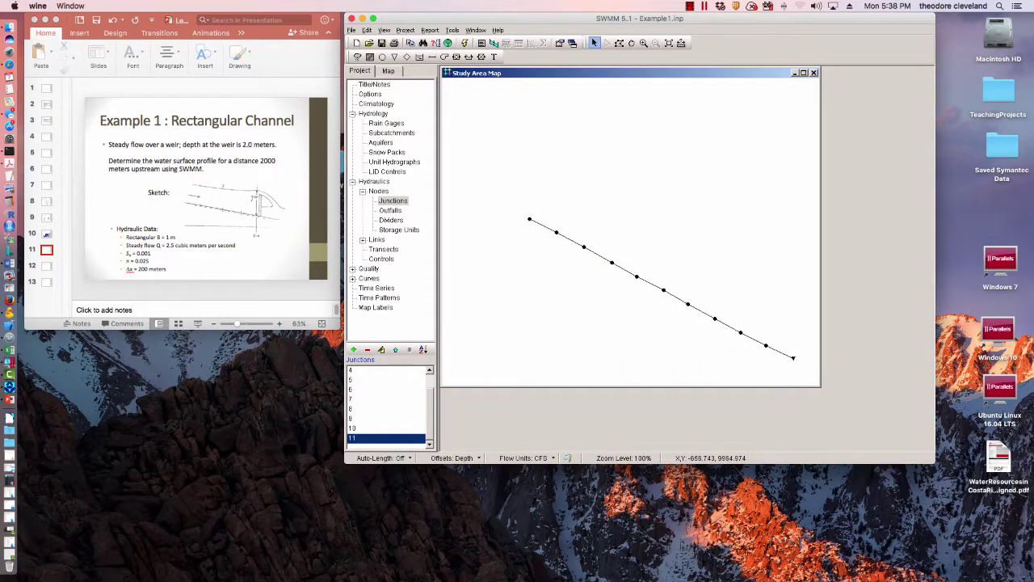
Step: Set the default flow units to LPS in the project's node and link defaults
{"action": "left_click", "coordinate": [405, 30]}
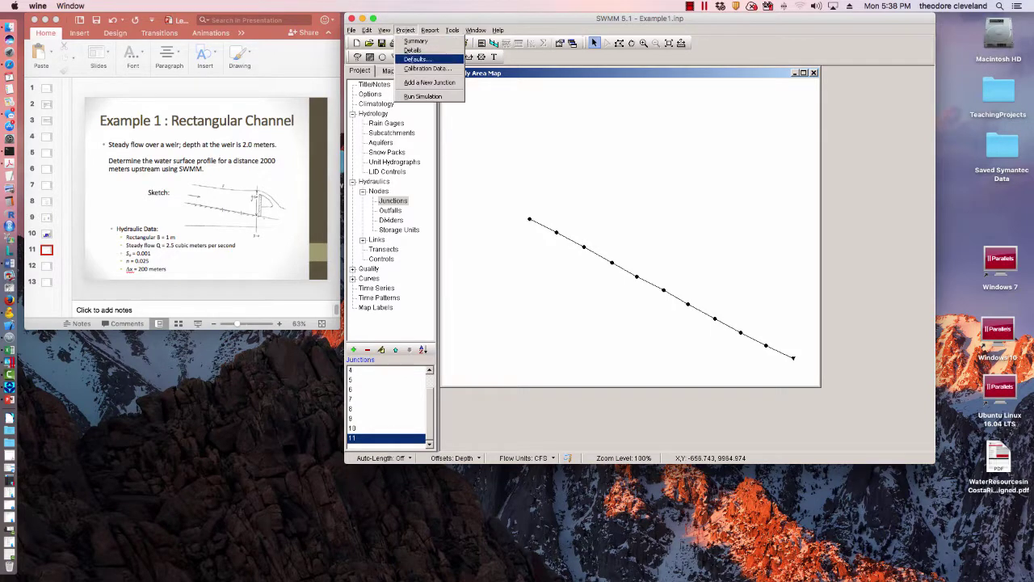
{"action": "left_click", "coordinate": [416, 59]}
{"action": "left_click", "coordinate": [678, 144]}
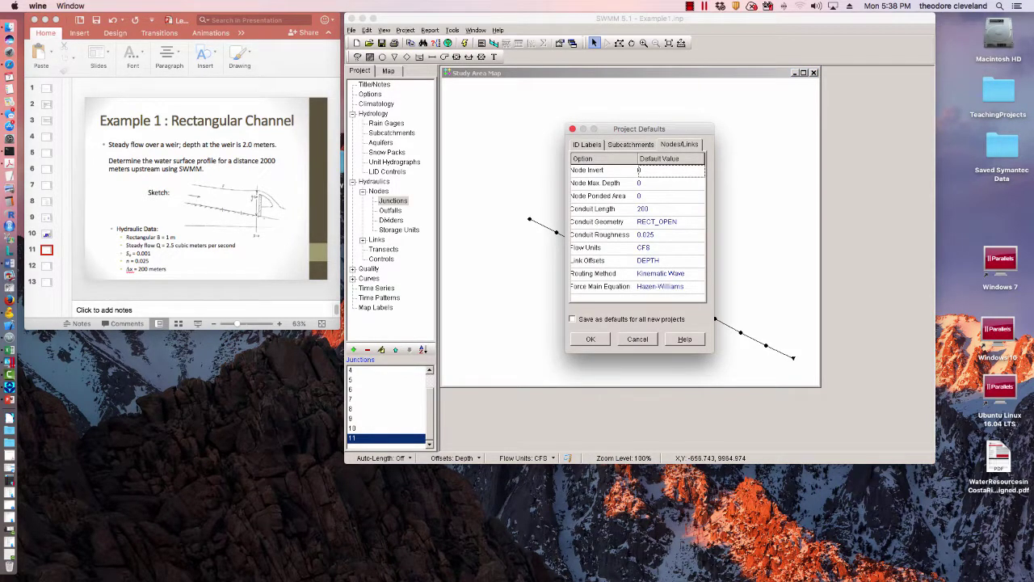
{"action": "left_click", "coordinate": [673, 248]}
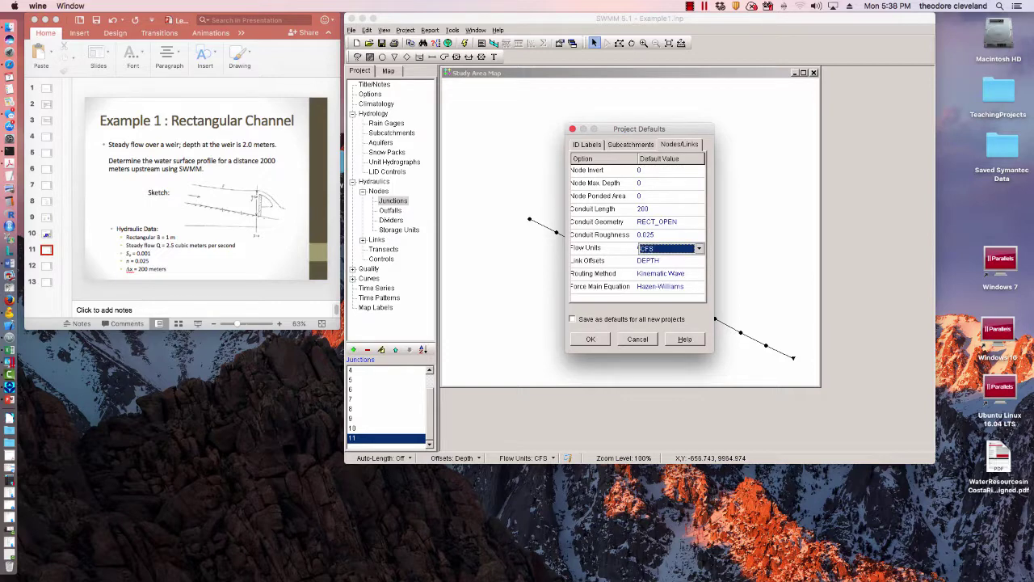
{"action": "left_click", "coordinate": [700, 248]}
{"action": "key", "text": "Down"}
{"action": "key", "text": "Down"}
{"action": "key", "text": "Down"}
{"action": "key", "text": "Down"}
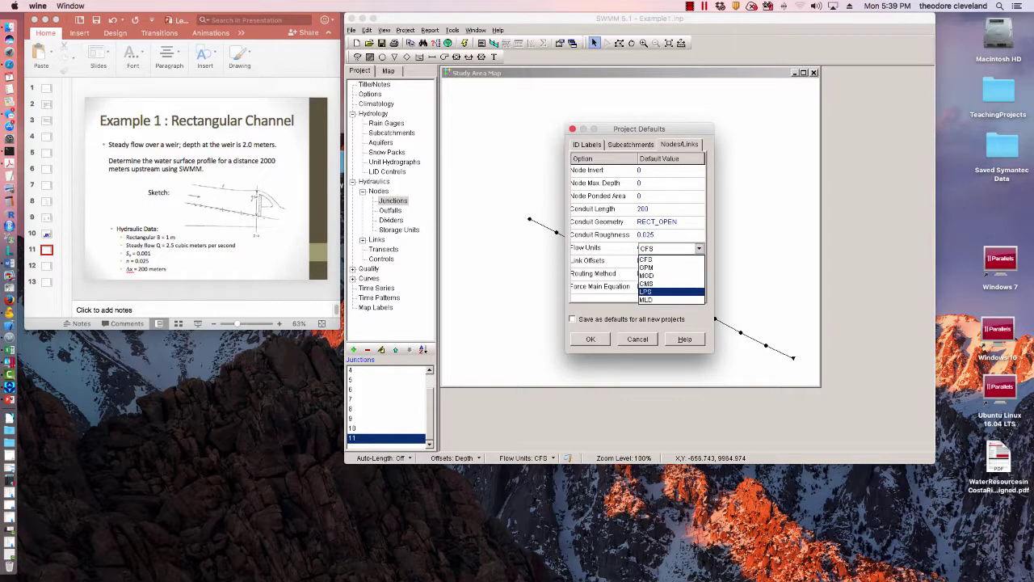
{"action": "key", "text": "Return"}
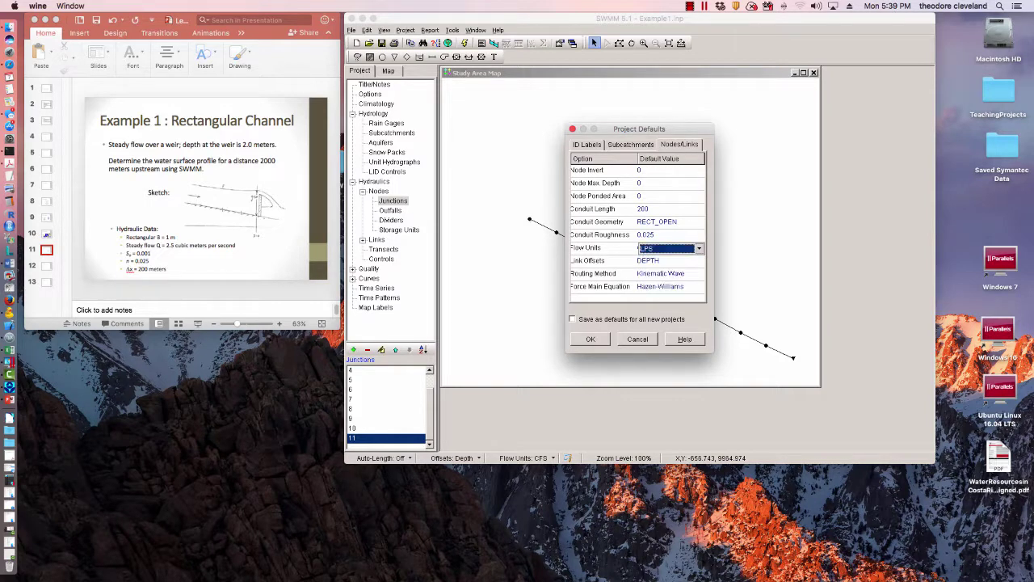
{"action": "key", "text": "Return"}
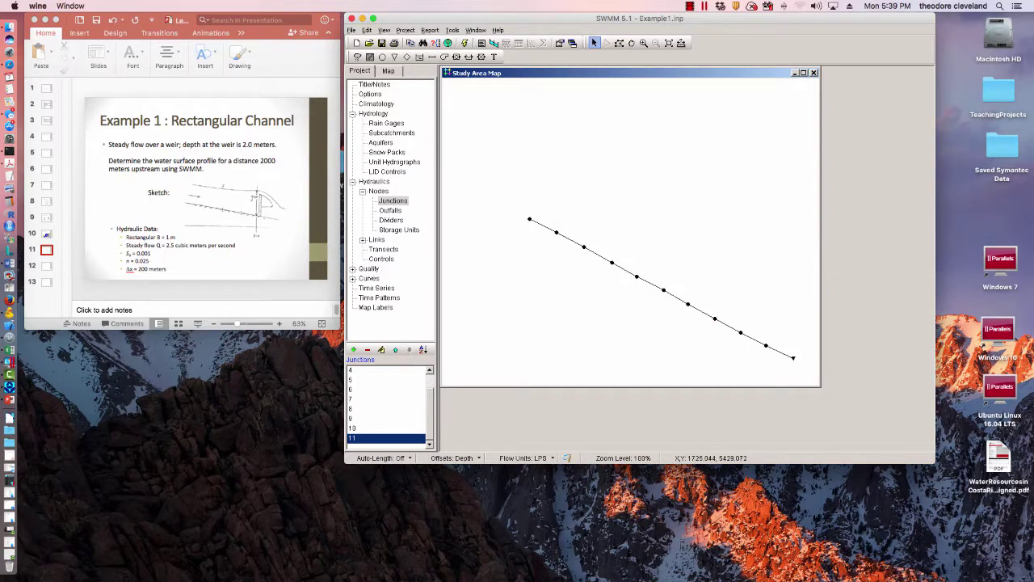
Step: Set the baseline of the uppermost junction's direct FLOW inflow to 2500
{"action": "double_click", "coordinate": [530, 219]}
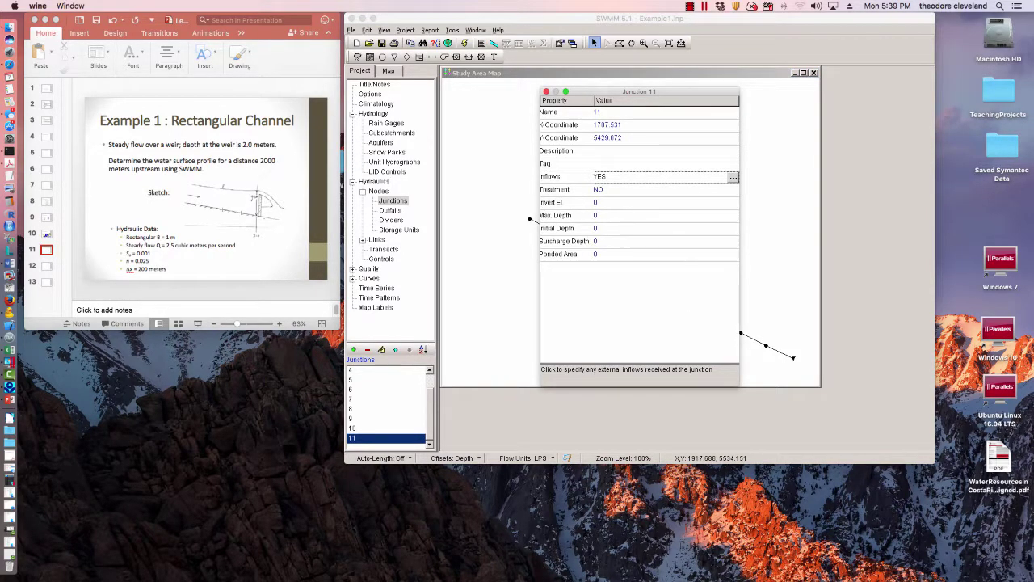
{"action": "left_click", "coordinate": [734, 177]}
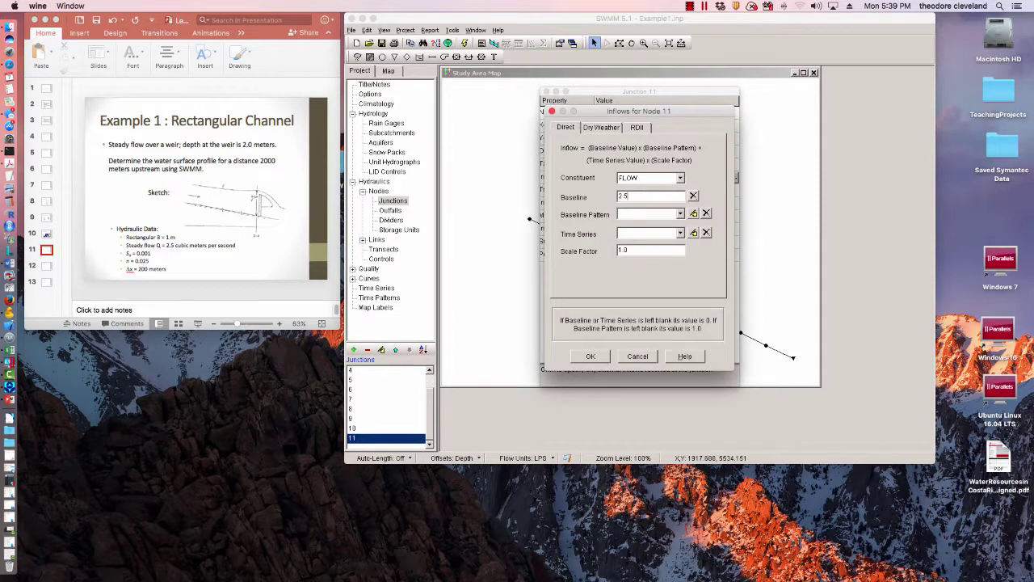
{"action": "double_click", "coordinate": [623, 197]}
{"action": "type", "text": "2500"}
{"action": "left_click", "coordinate": [590, 356]}
Step: Set the maximum depth of conduit 10 to 2 and of conduit 9 to 3 individually
{"action": "left_click", "coordinate": [541, 225]}
{"action": "double_click", "coordinate": [541, 225]}
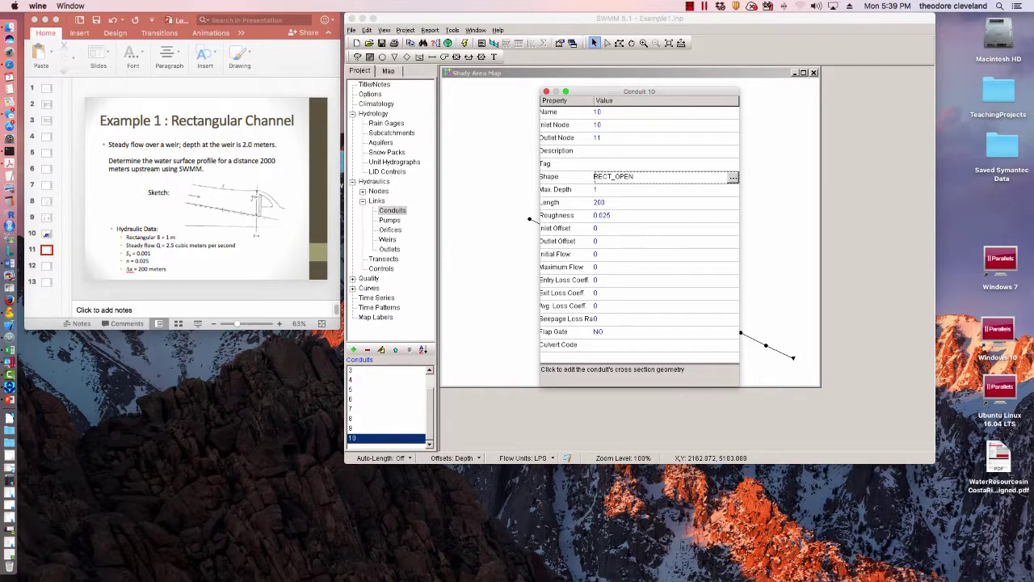
{"action": "left_click", "coordinate": [600, 190]}
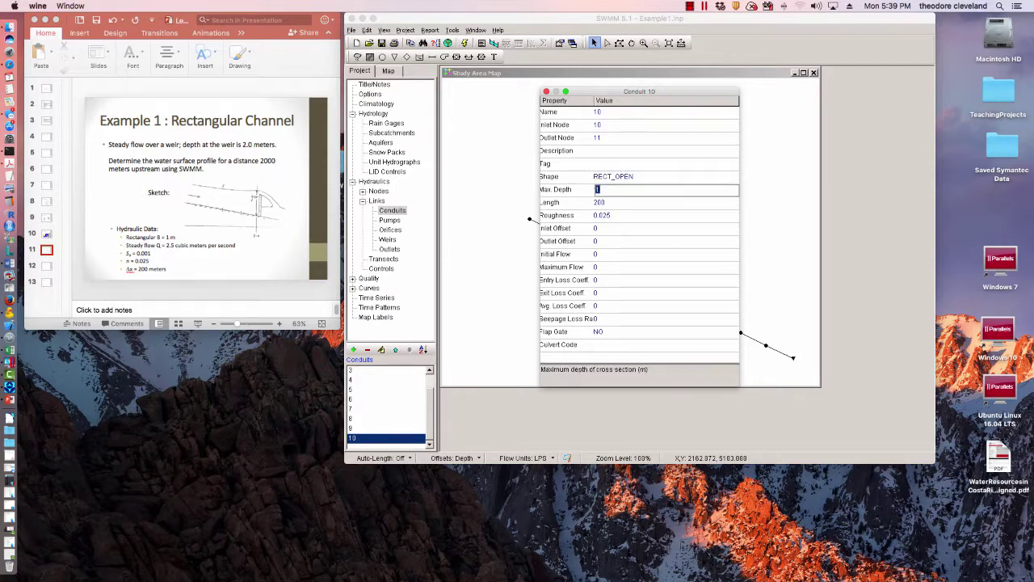
{"action": "type", "text": "2"}
{"action": "left_click", "coordinate": [546, 91]}
{"action": "double_click", "coordinate": [573, 242]}
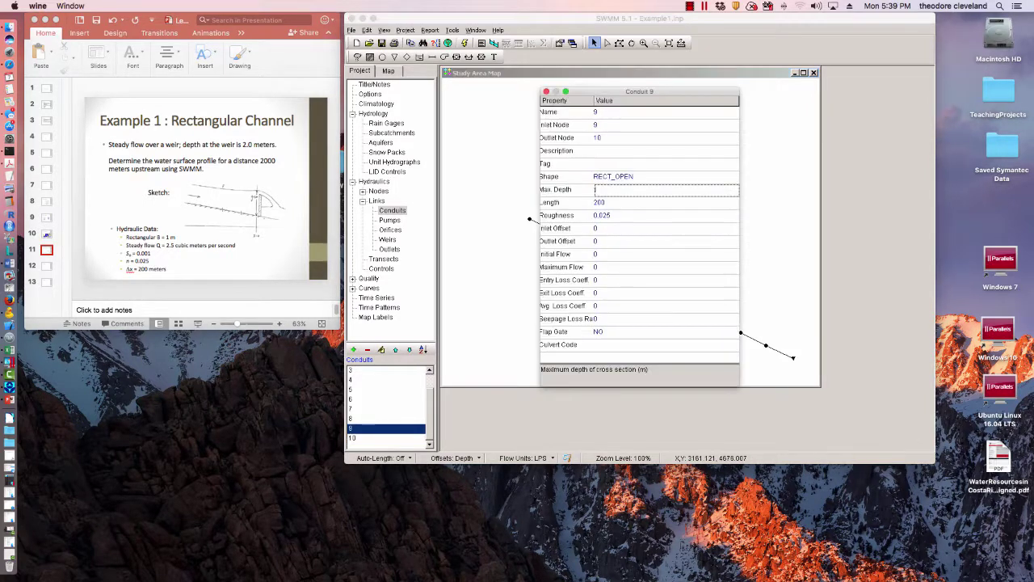
{"action": "left_click", "coordinate": [600, 190]}
{"action": "type", "text": "3"}
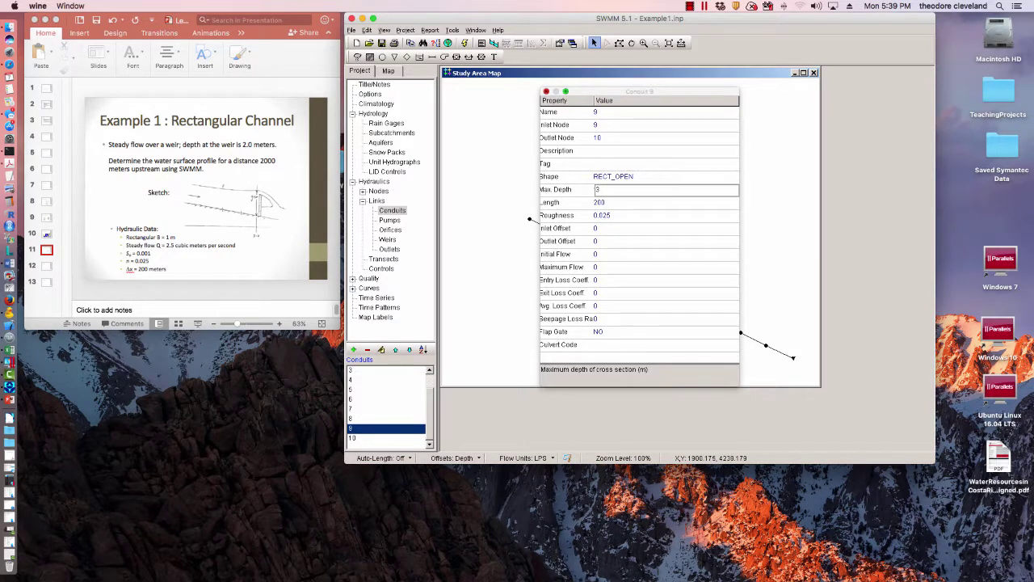
{"action": "left_click", "coordinate": [547, 92]}
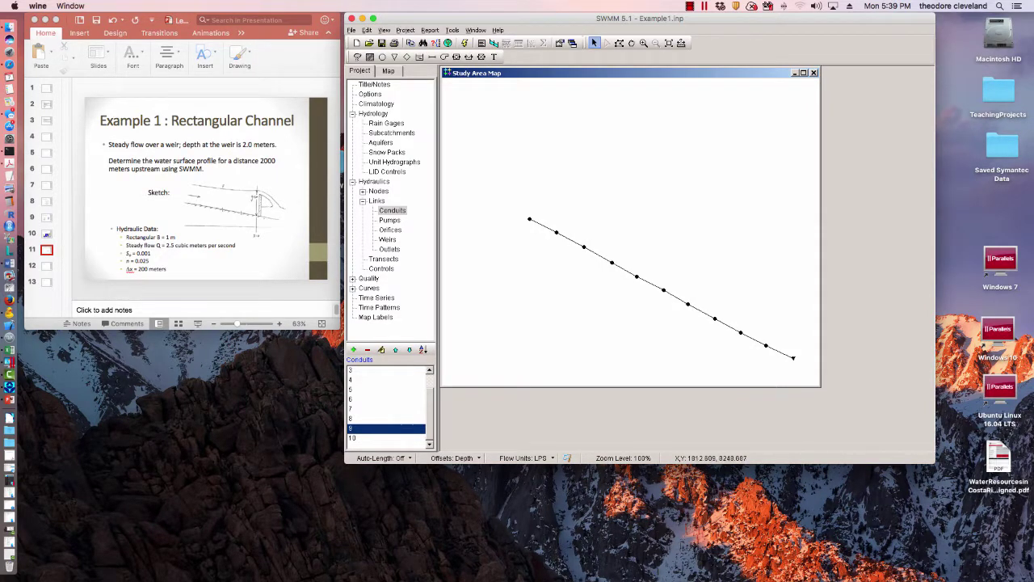
Step: Enclose the entire channel, from the uppermost junction to the outfall, in a polygonal selection region
{"action": "left_click", "coordinate": [619, 42]}
{"action": "left_click_drag", "start_coordinate": [517, 212], "coordinate": [812, 357]}
{"action": "left_click", "coordinate": [808, 371]}
{"action": "left_click", "coordinate": [709, 372]}
{"action": "right_click", "coordinate": [494, 239]}
Step: Group-edit the conduits in the selected region, replacing their Max. Depth with 3, and finish editing
{"action": "left_click", "coordinate": [367, 30]}
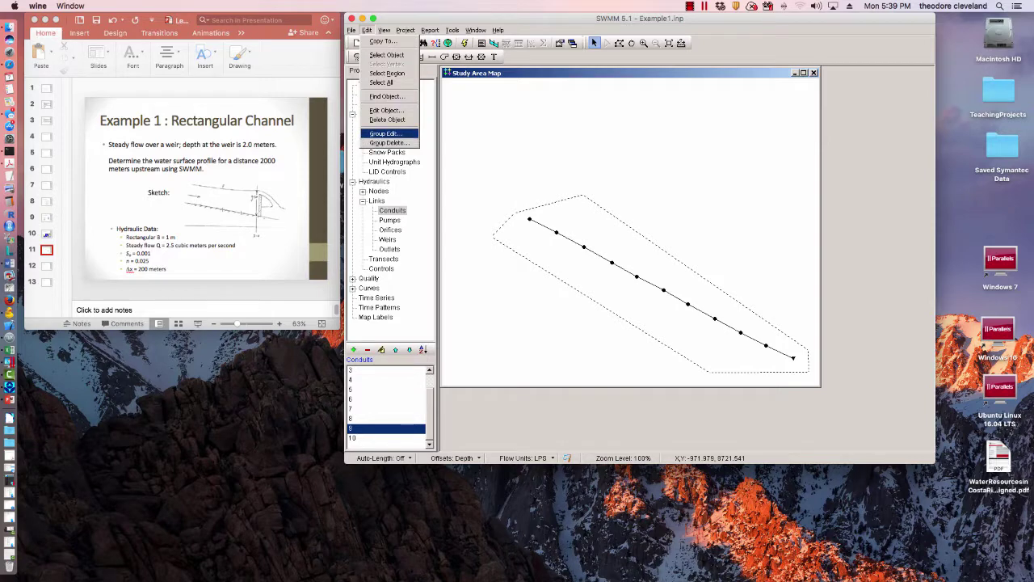
{"action": "left_click", "coordinate": [385, 133]}
{"action": "left_click", "coordinate": [707, 196]}
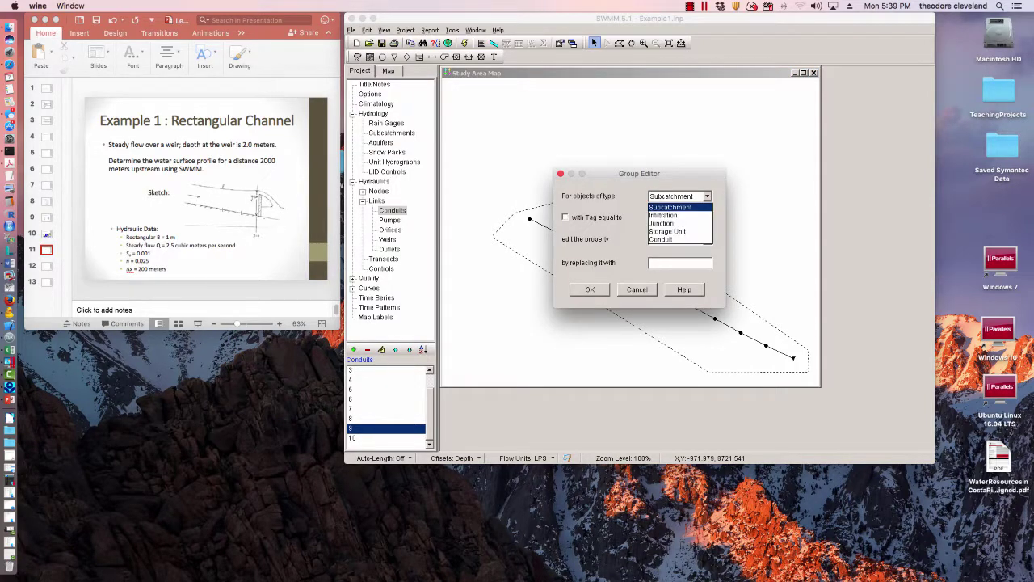
{"action": "key", "text": "Down"}
{"action": "key", "text": "Down"}
{"action": "key", "text": "Down"}
{"action": "key", "text": "Down"}
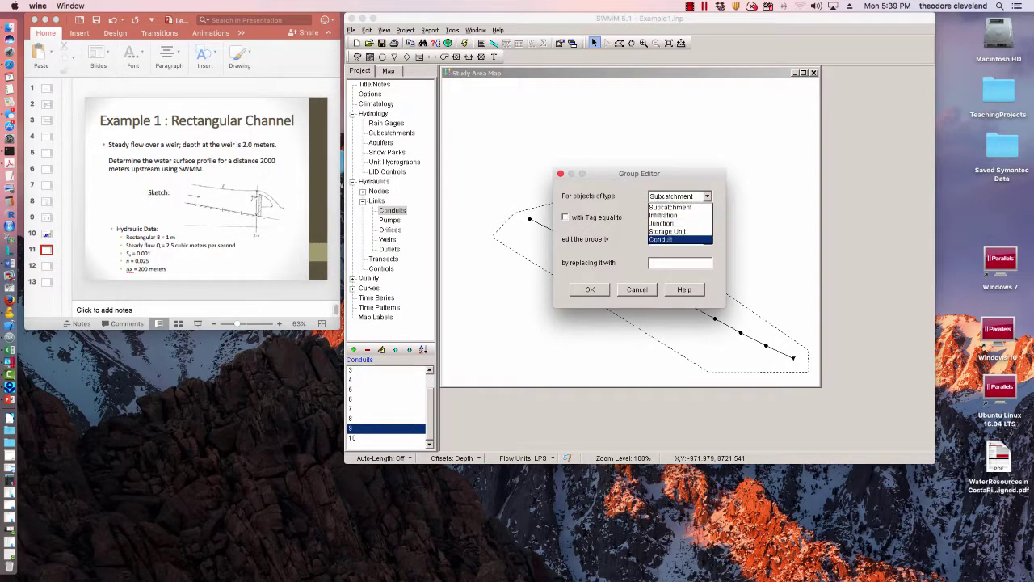
{"action": "key", "text": "Return"}
{"action": "left_click", "coordinate": [707, 239]}
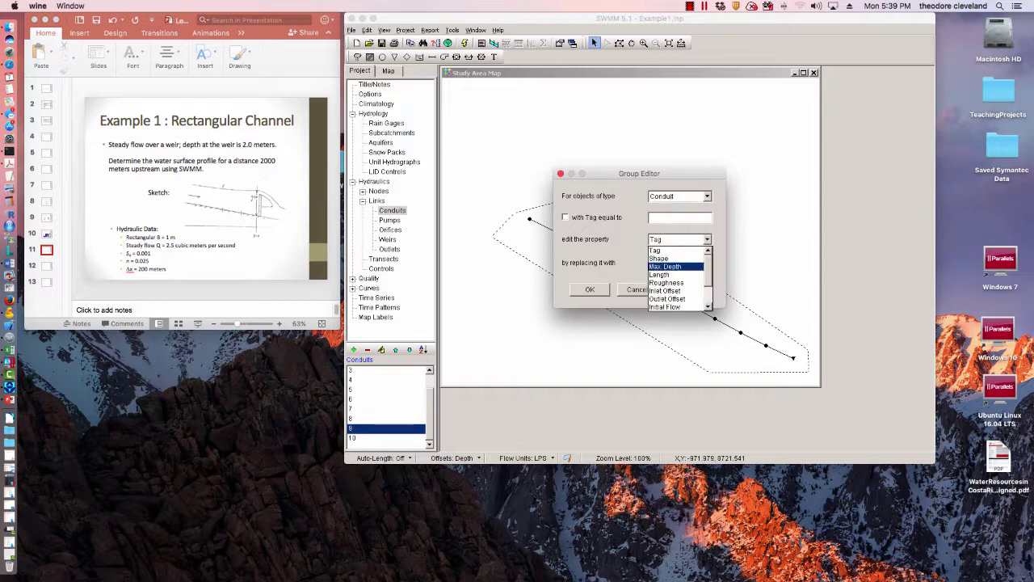
{"action": "left_click", "coordinate": [676, 267]}
{"action": "left_click", "coordinate": [680, 264]}
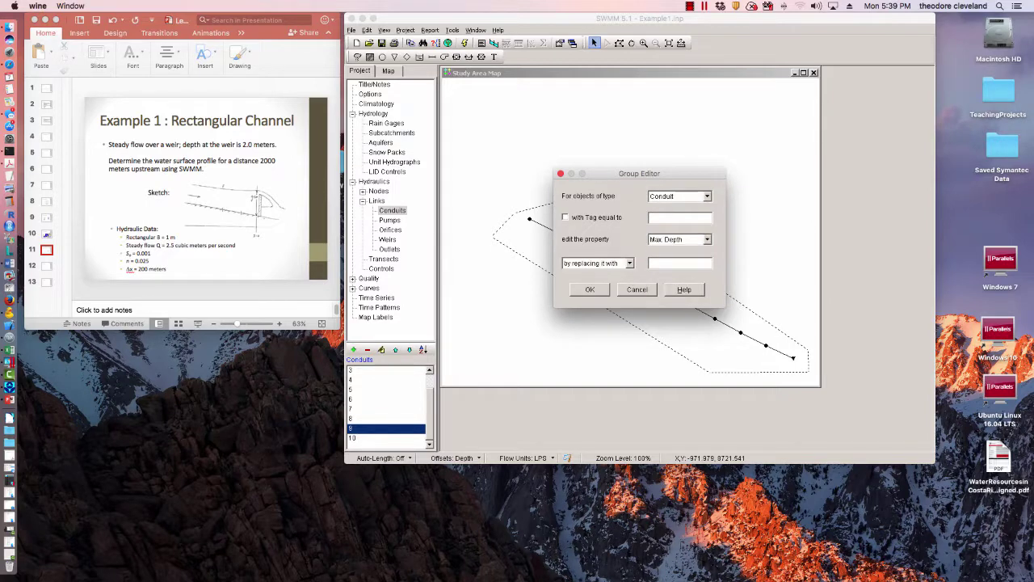
{"action": "key", "text": "Return"}
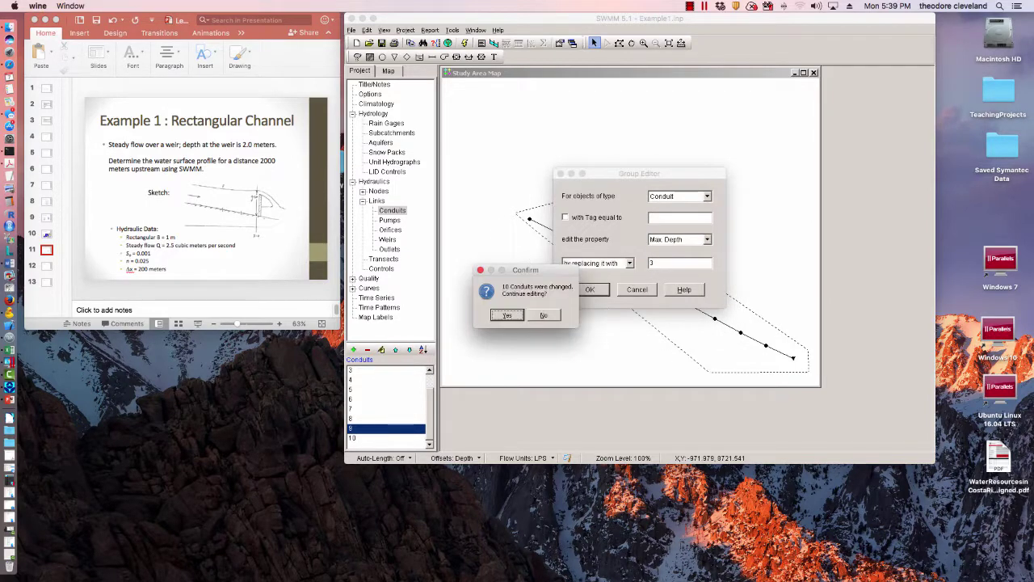
{"action": "key", "text": "Return"}
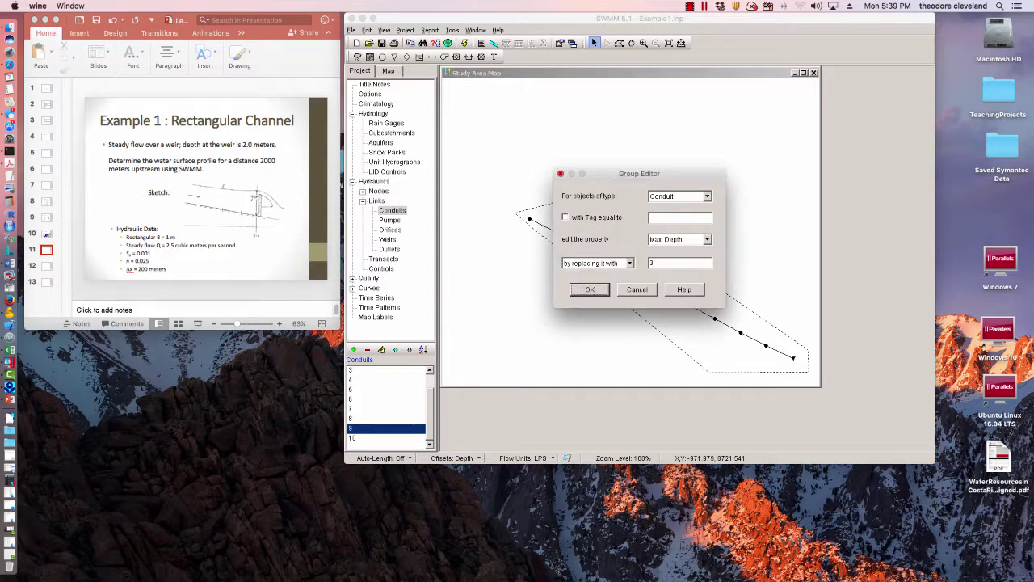
{"action": "key", "text": "Return"}
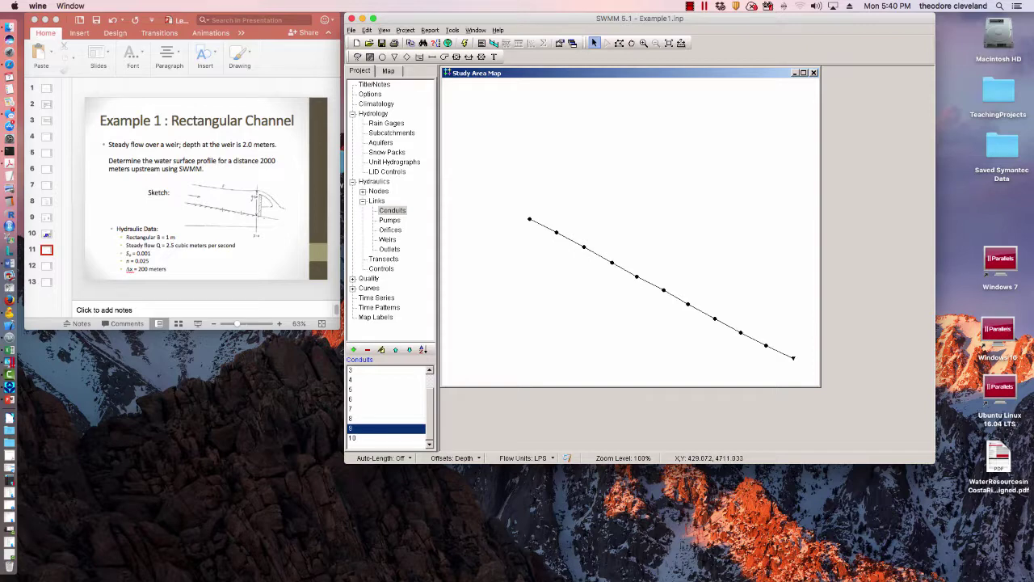
Step: Review the simulation dates and set the routing model to Steady Flow in the general simulation options
{"action": "left_click", "coordinate": [370, 95]}
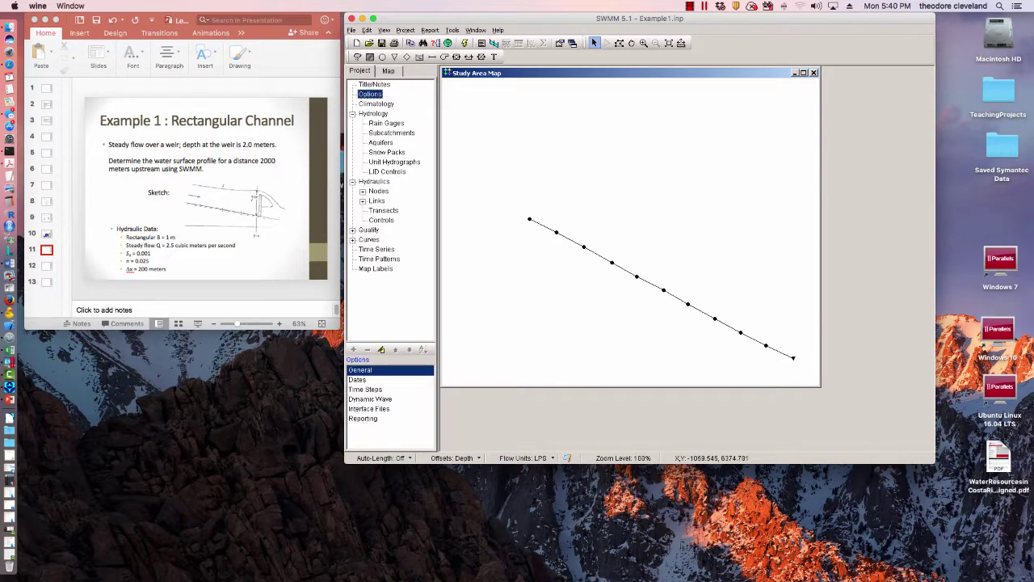
{"action": "double_click", "coordinate": [358, 380]}
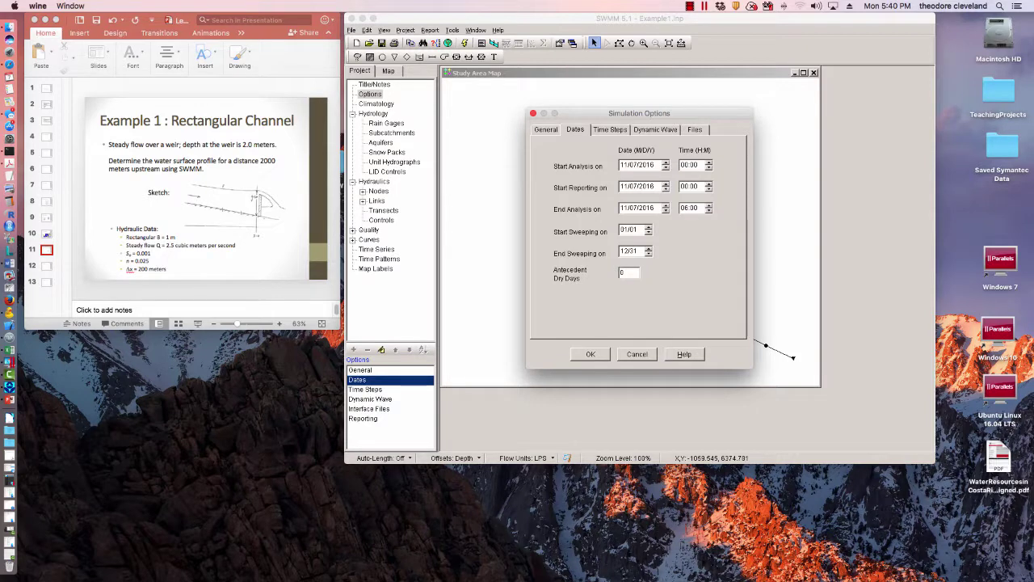
{"action": "left_click", "coordinate": [591, 354]}
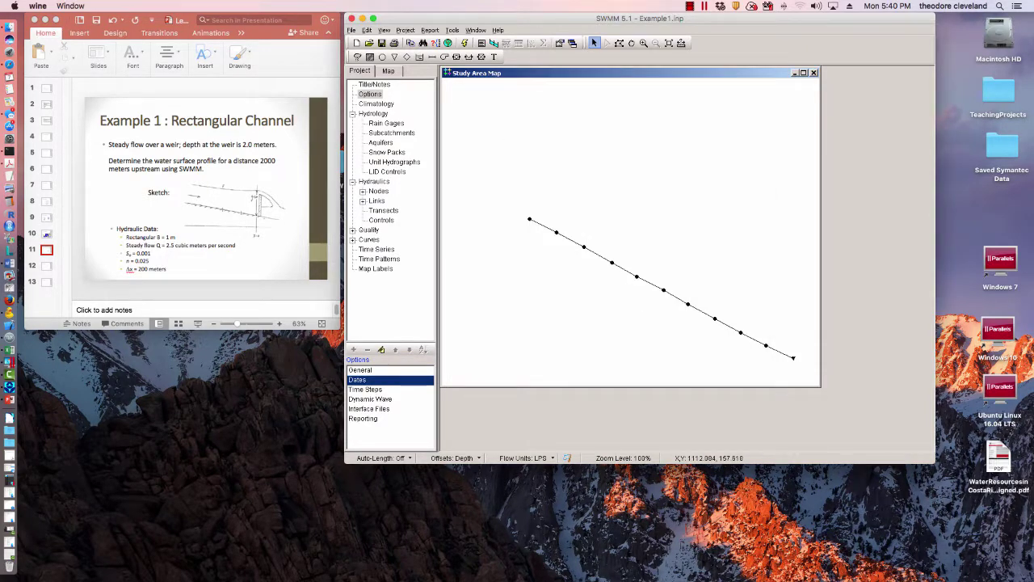
{"action": "key", "text": "Up"}
{"action": "key", "text": "Return"}
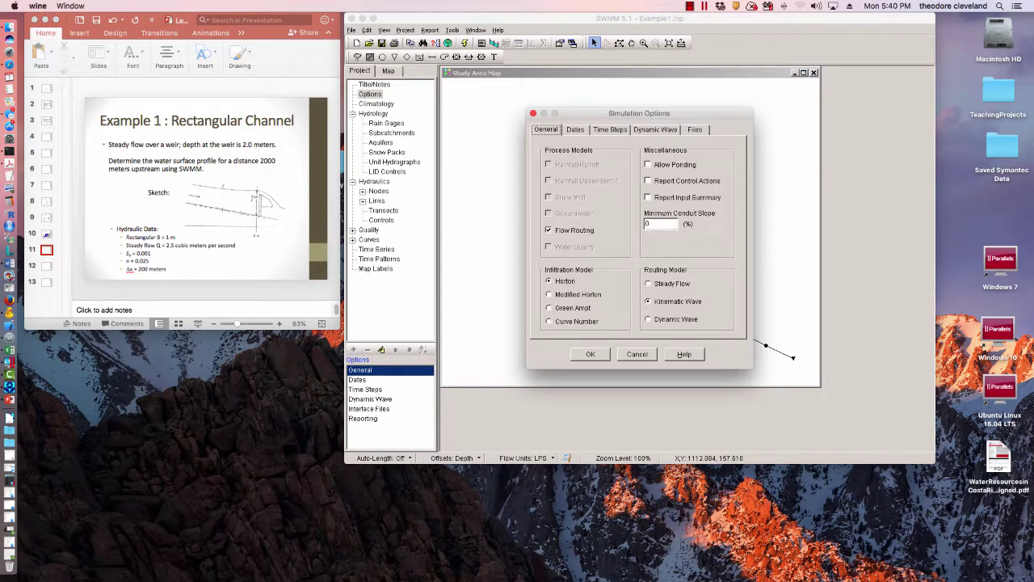
{"action": "left_click", "coordinate": [648, 283]}
{"action": "key", "text": "Return"}
Step: Change the outfall's boundary type to FIXED with a fixed stage of 2, and close its properties
{"action": "left_click", "coordinate": [792, 357]}
{"action": "double_click", "coordinate": [792, 356]}
{"action": "left_click", "coordinate": [597, 228]}
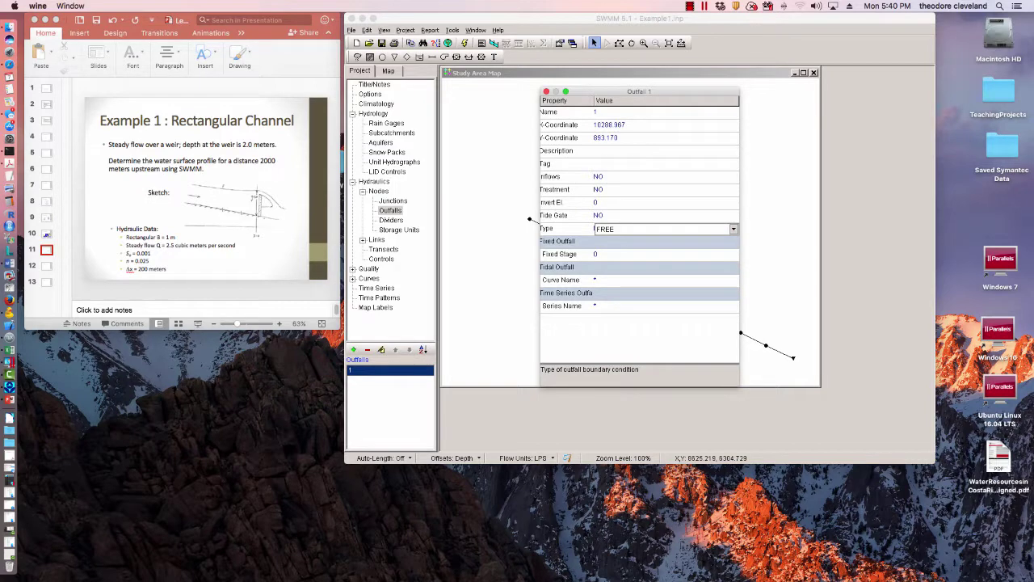
{"action": "left_click", "coordinate": [595, 229]}
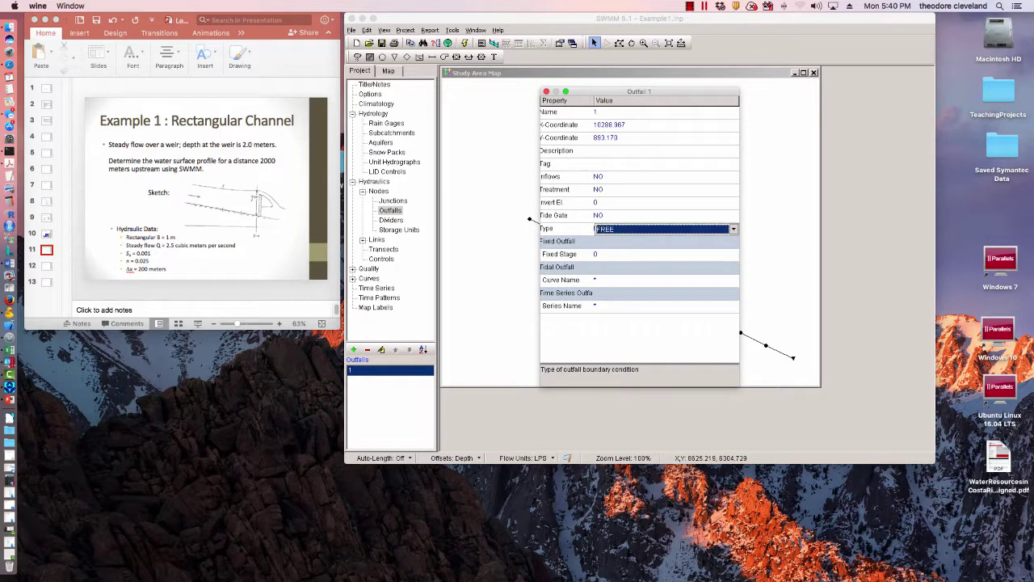
{"action": "key", "text": "f"}
{"action": "key", "text": "Return"}
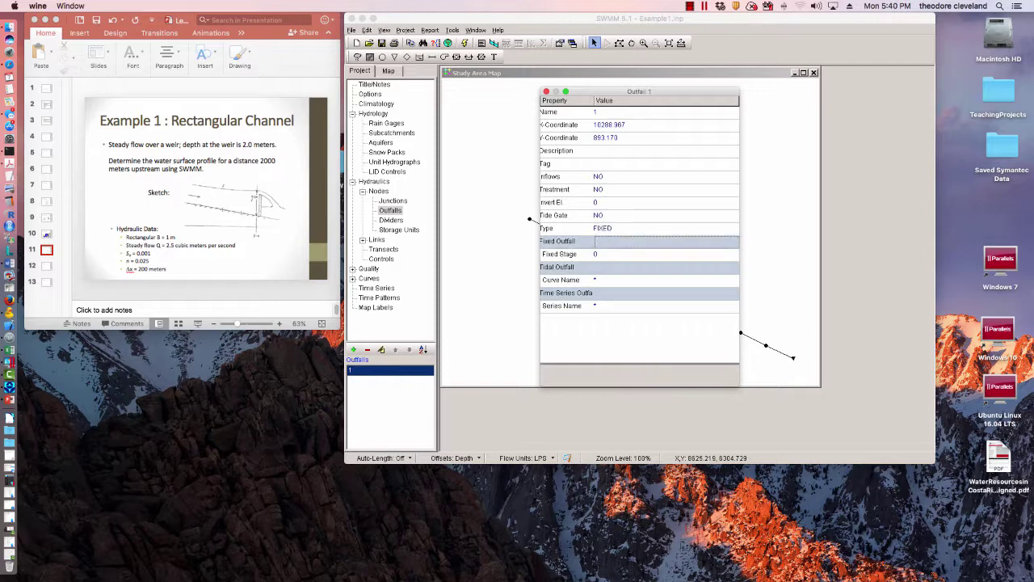
{"action": "key", "text": "Return"}
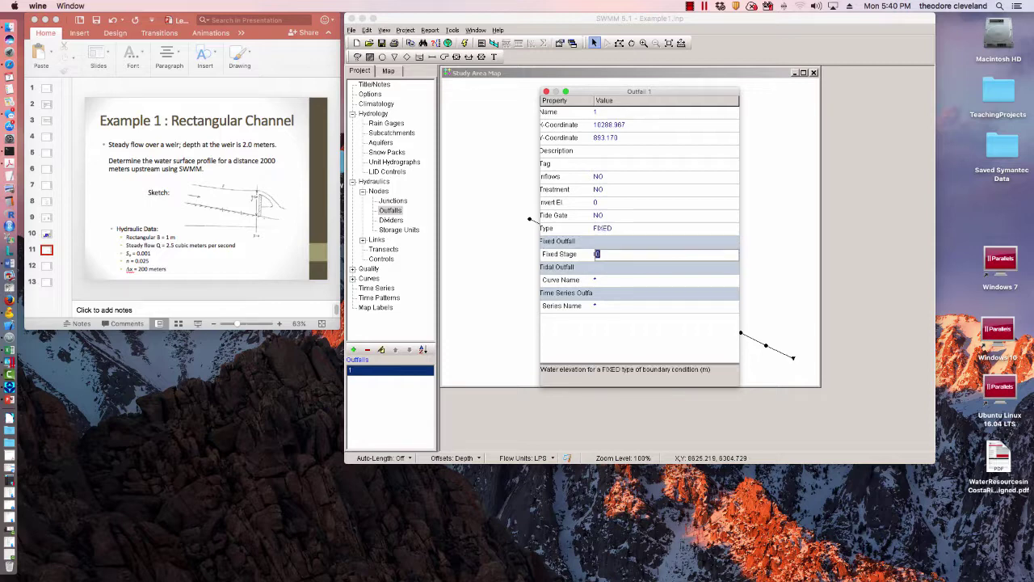
{"action": "type", "text": "2"}
{"action": "left_click", "coordinate": [547, 92]}
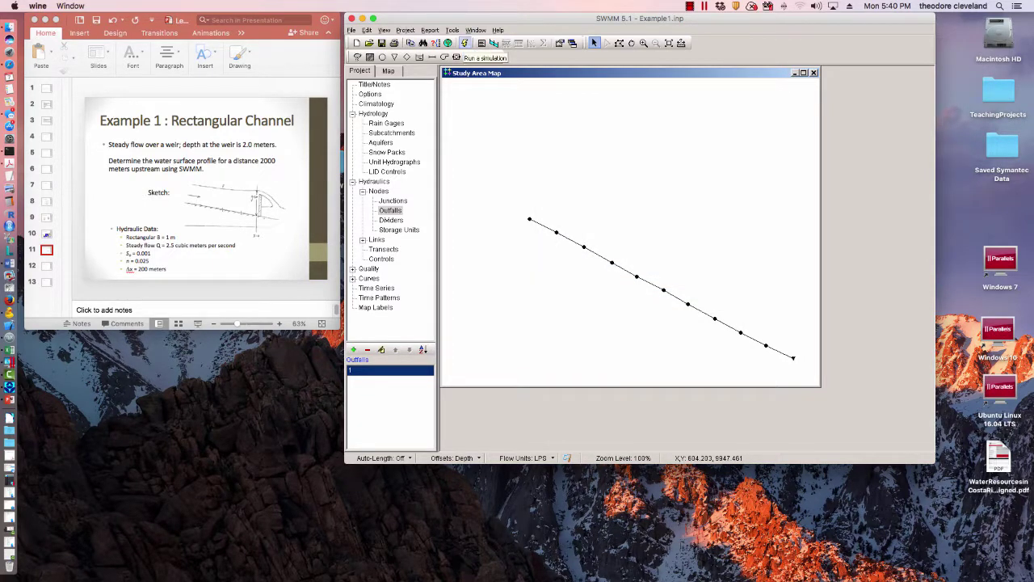
Step: Run the simulation and close its status report
{"action": "left_click", "coordinate": [465, 42]}
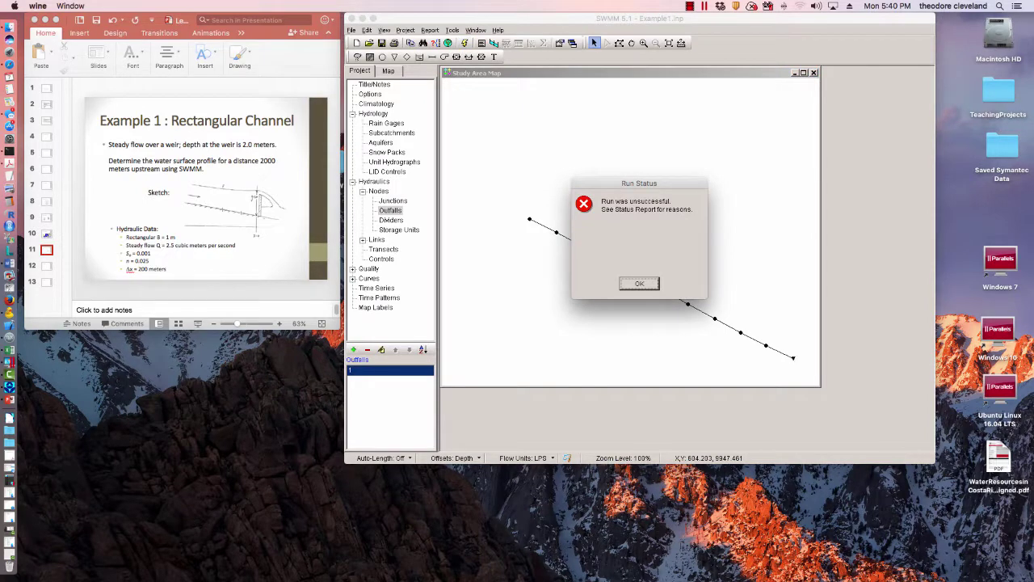
{"action": "key", "text": "Return"}
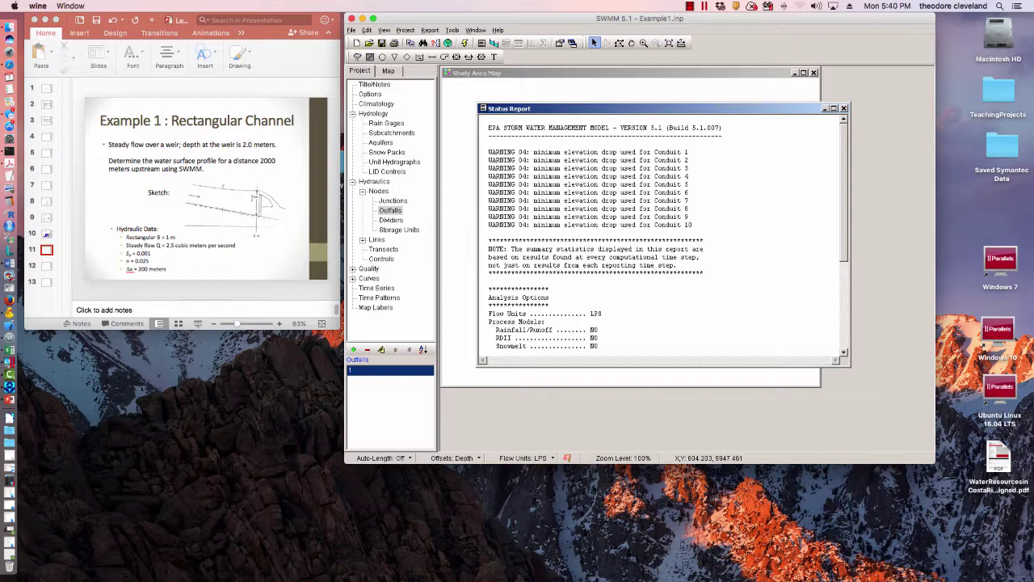
{"action": "left_click", "coordinate": [843, 108]}
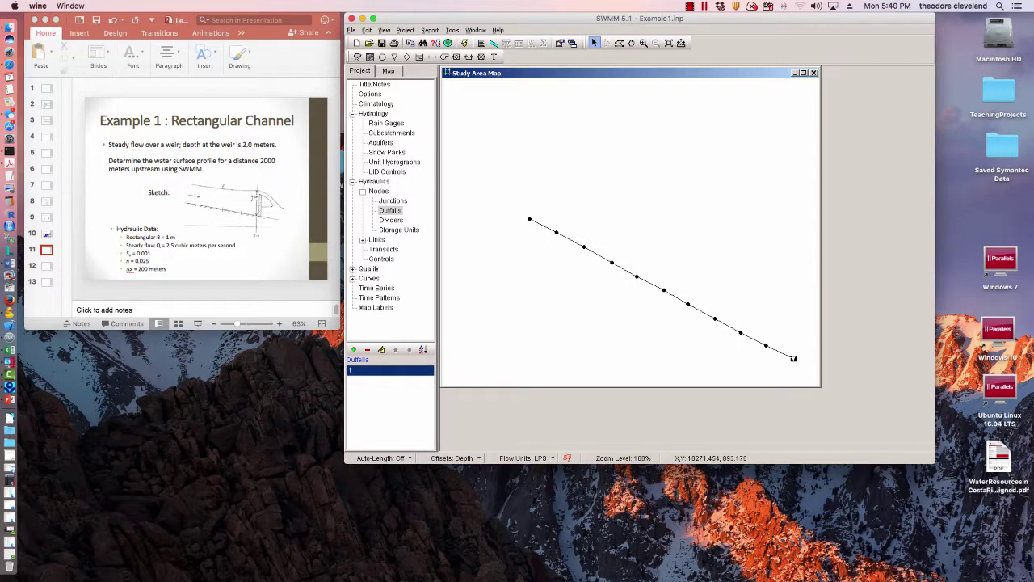
Step: Check the outfall's properties, and set the invert elevation of junction 2 just upstream to 0.2
{"action": "double_click", "coordinate": [793, 358]}
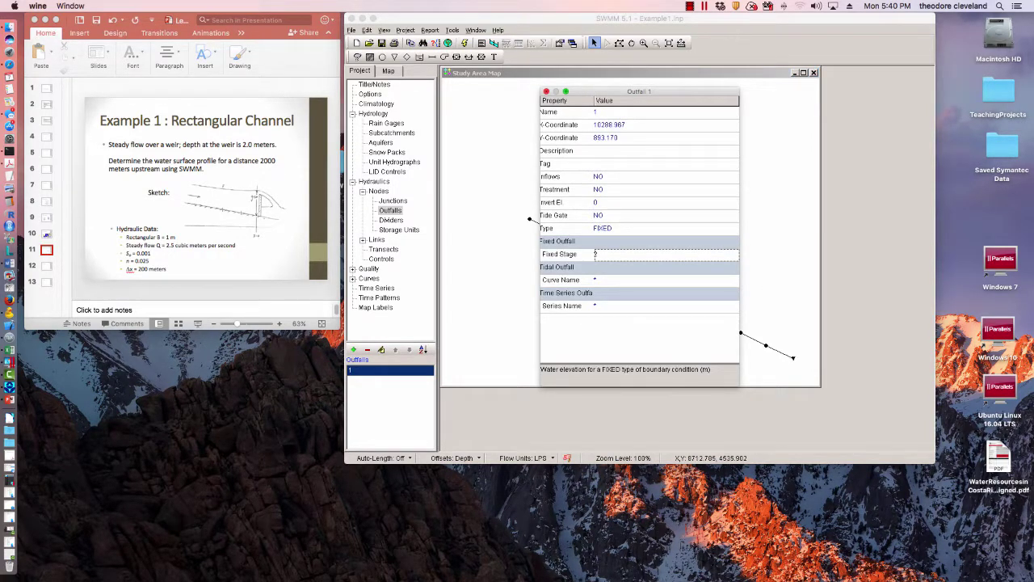
{"action": "left_click", "coordinate": [546, 91]}
{"action": "left_click", "coordinate": [766, 346]}
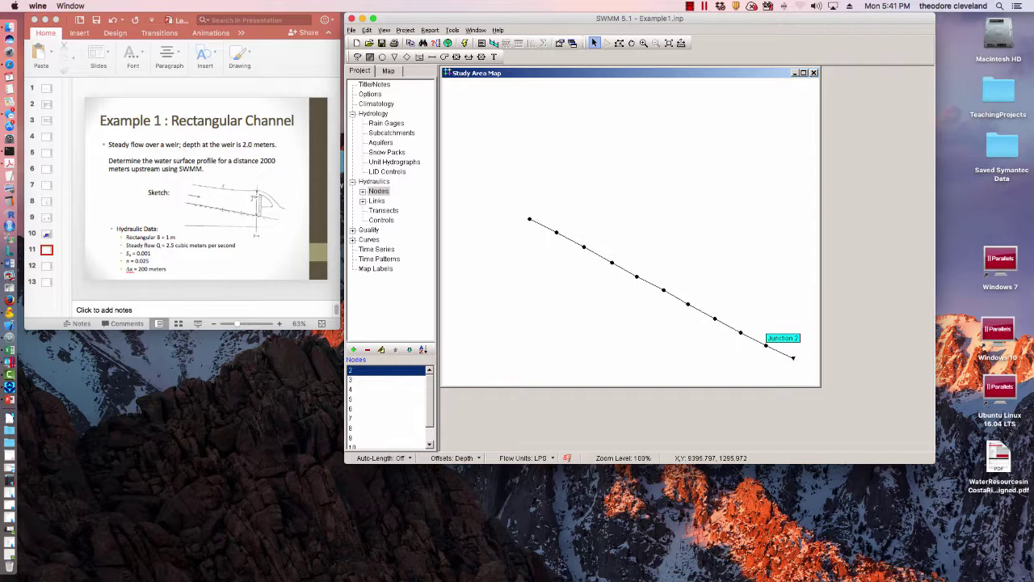
{"action": "double_click", "coordinate": [766, 346]}
{"action": "left_click", "coordinate": [598, 203]}
{"action": "type", "text": "0.2"}
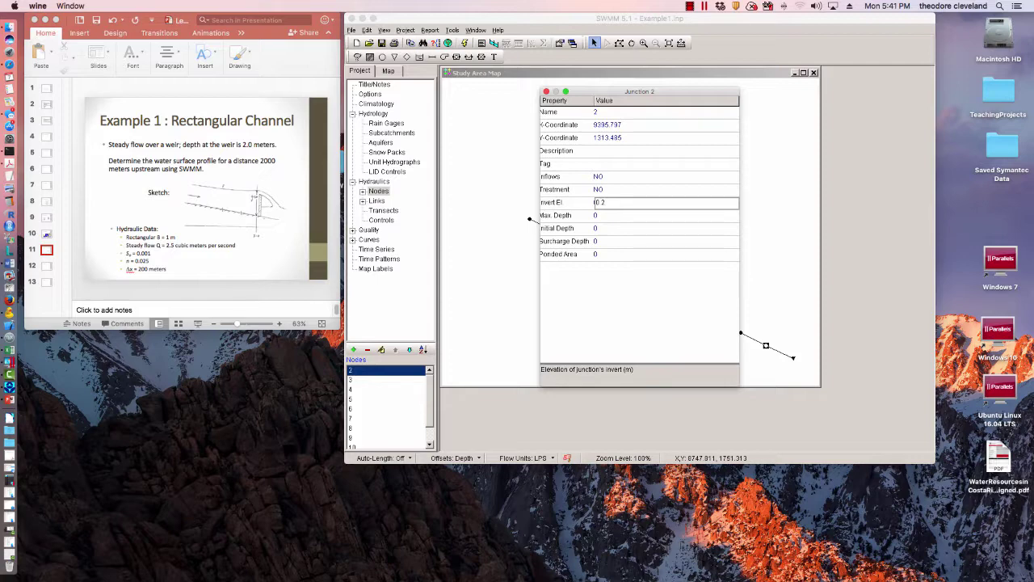
Step: Set the invert elevations of junctions 3, 4 and 5 to 0.4, 0.6 and 0.8, respectively
{"action": "left_click_drag", "start_coordinate": [634, 91], "coordinate": [467, 83]}
{"action": "left_click", "coordinate": [740, 332]}
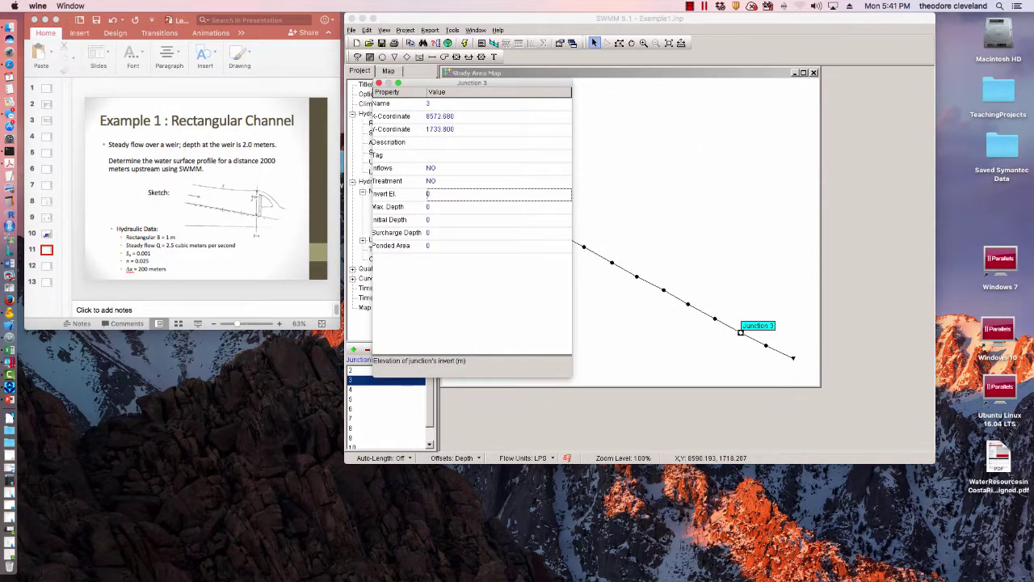
{"action": "type", "text": "0.4"}
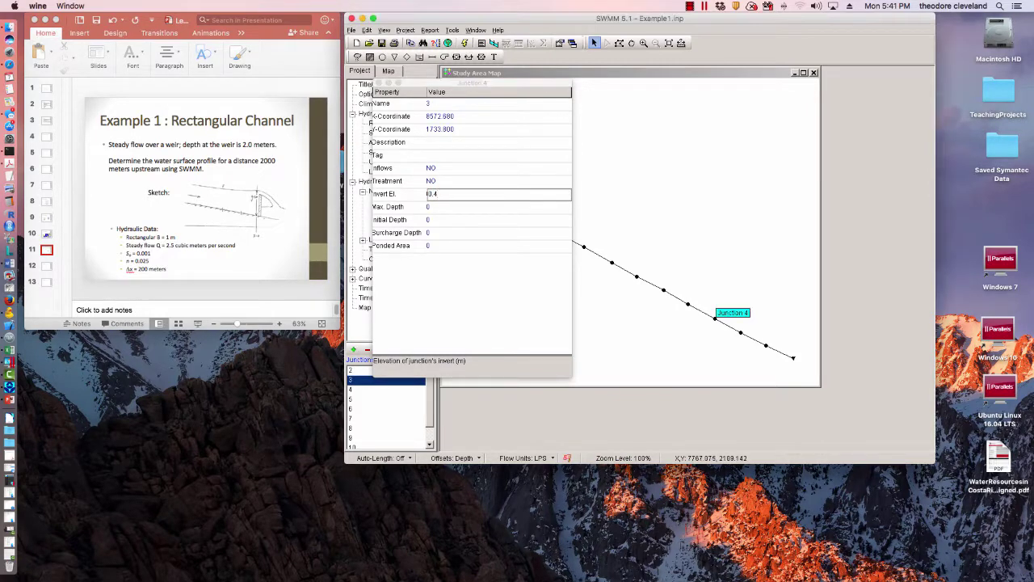
{"action": "left_click", "coordinate": [715, 319]}
{"action": "type", "text": "0.6"}
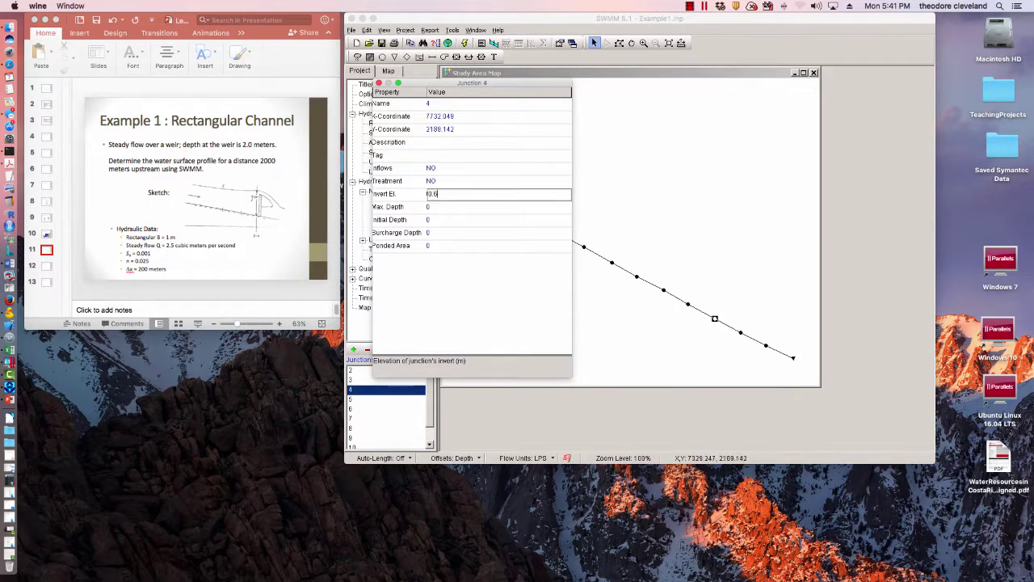
{"action": "left_click", "coordinate": [688, 303]}
{"action": "type", "text": "0.8"}
Step: Set the invert elevations of junctions 6, 7, 8 and 9 to 1.0, 1.2, 1.4 and 1.6, respectively
{"action": "left_click", "coordinate": [664, 289]}
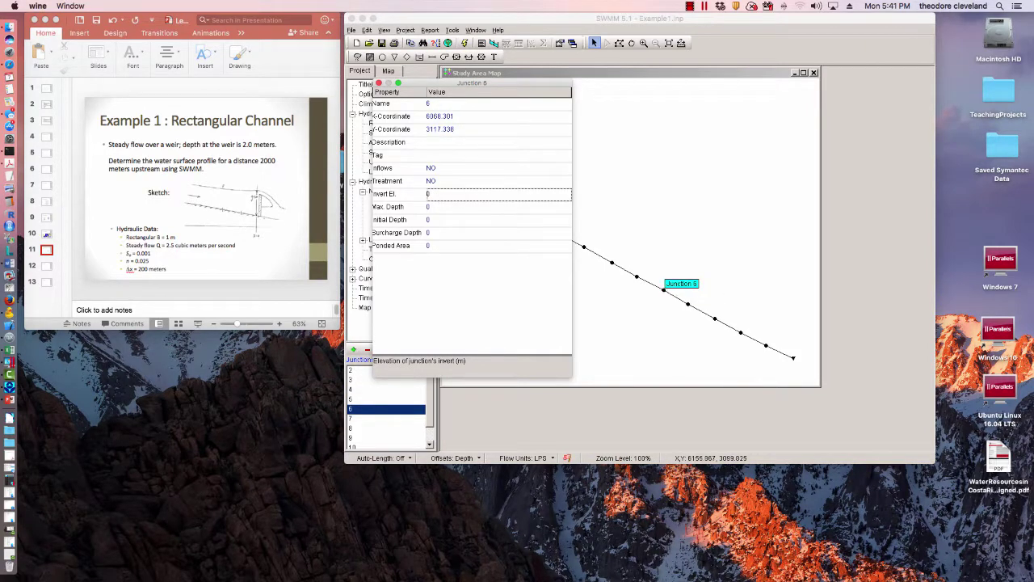
{"action": "type", "text": "0.0"}
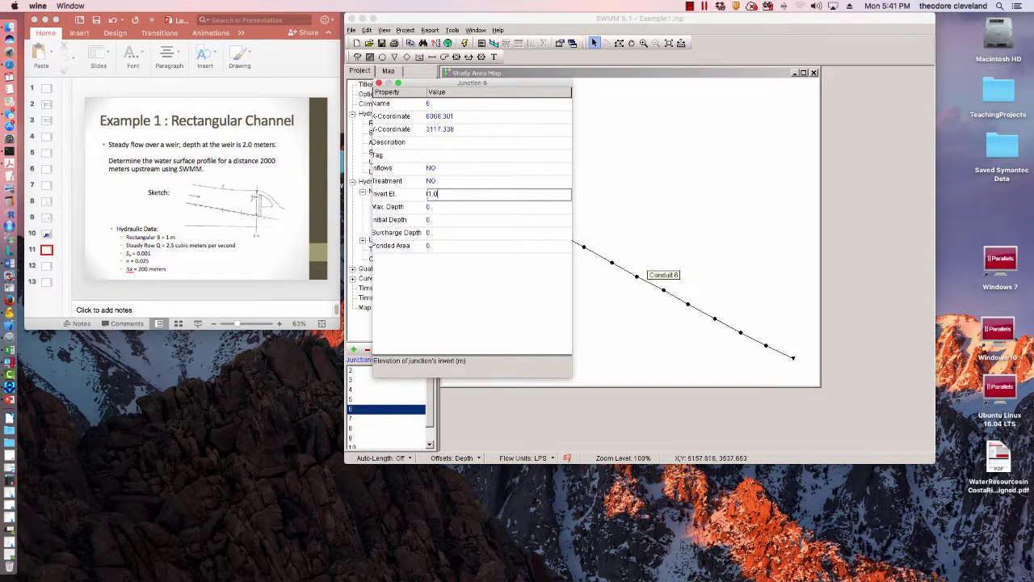
{"action": "left_click", "coordinate": [636, 276]}
{"action": "type", "text": "0."}
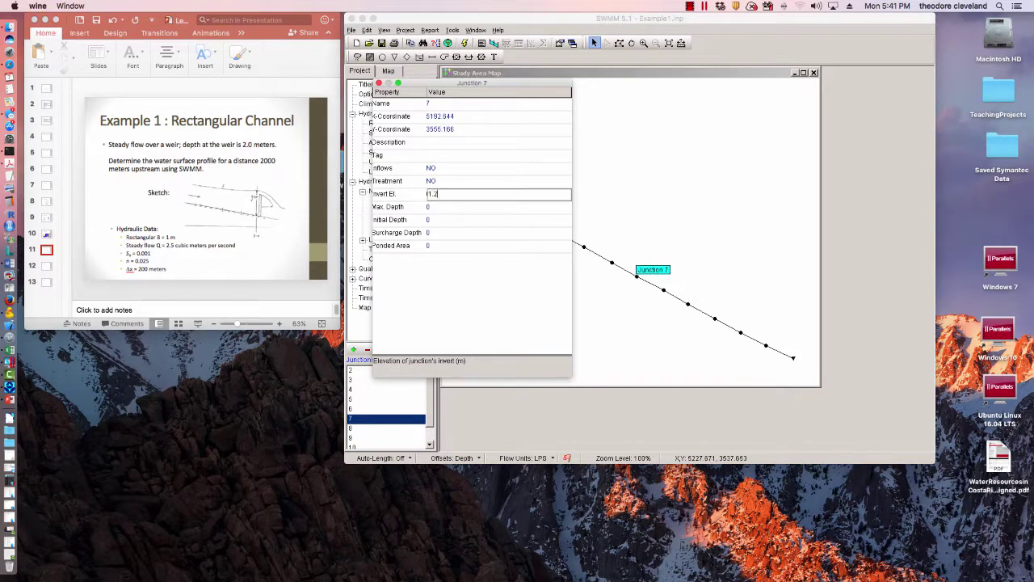
{"action": "left_click", "coordinate": [611, 263]}
{"action": "type", "text": "1.4"}
{"action": "left_click", "coordinate": [584, 246]}
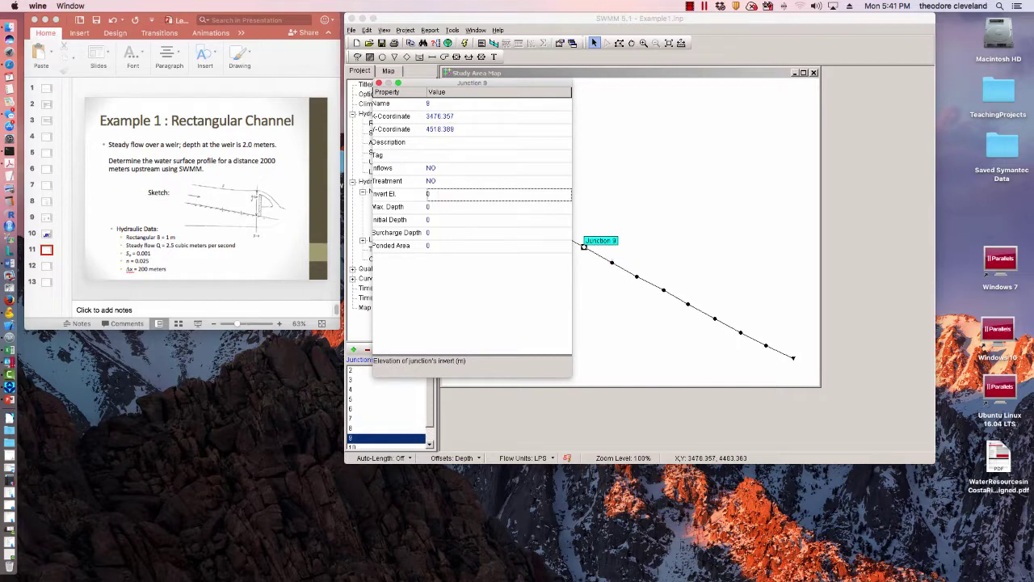
{"action": "type", "text": "1.6"}
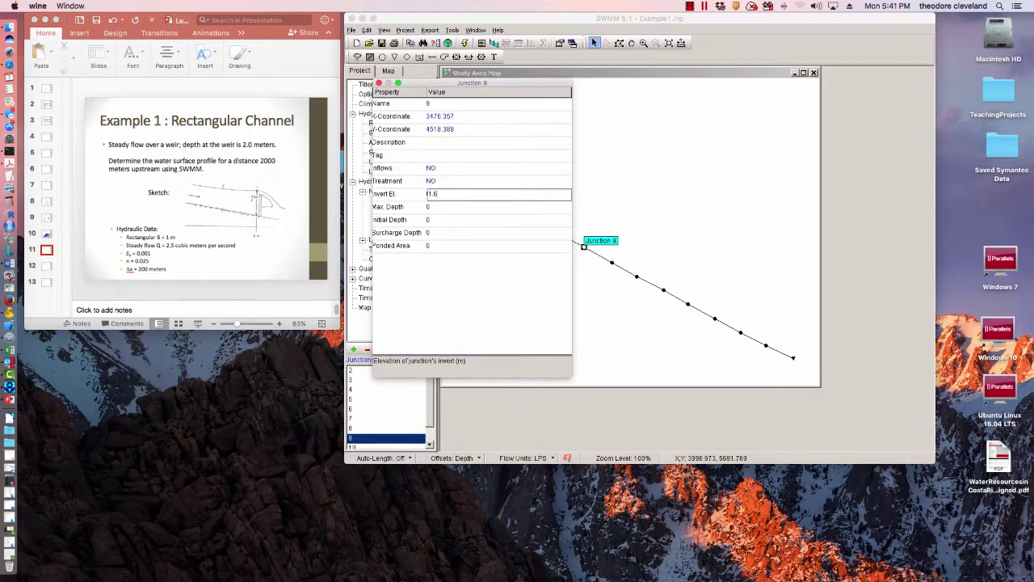
Step: Set the invert elevation of junction 10 to 1.8 and of junction 11 to 2, and close the properties
{"action": "left_click_drag", "start_coordinate": [477, 82], "coordinate": [833, 91]}
{"action": "left_click", "coordinate": [556, 231]}
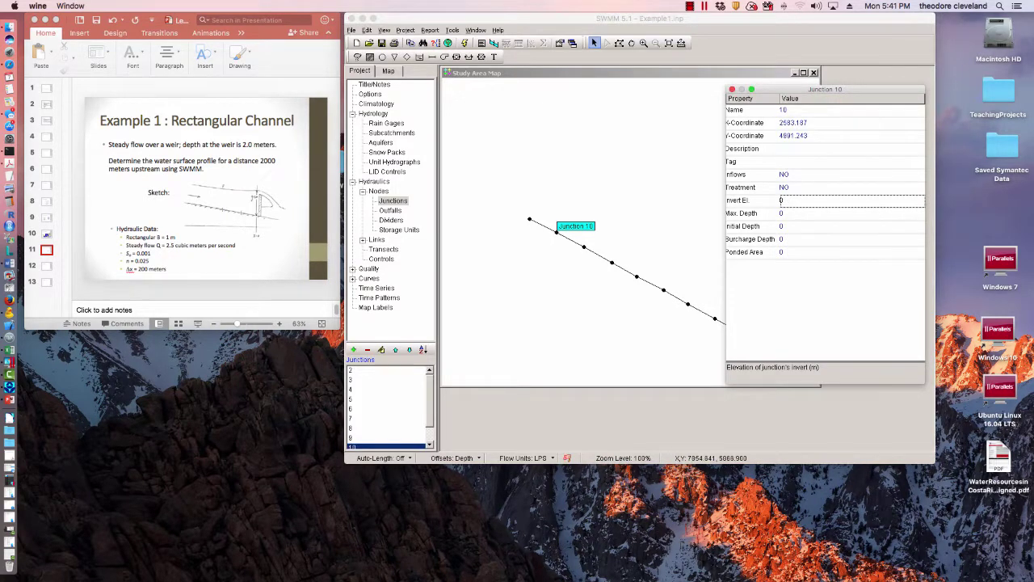
{"action": "left_click", "coordinate": [796, 201]}
{"action": "type", "text": "1.8"}
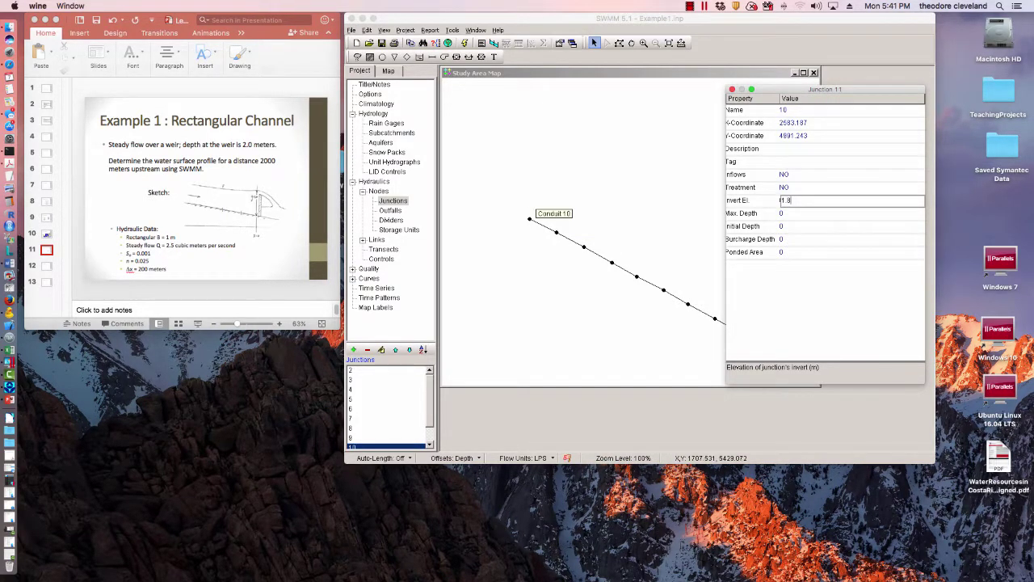
{"action": "left_click", "coordinate": [529, 218]}
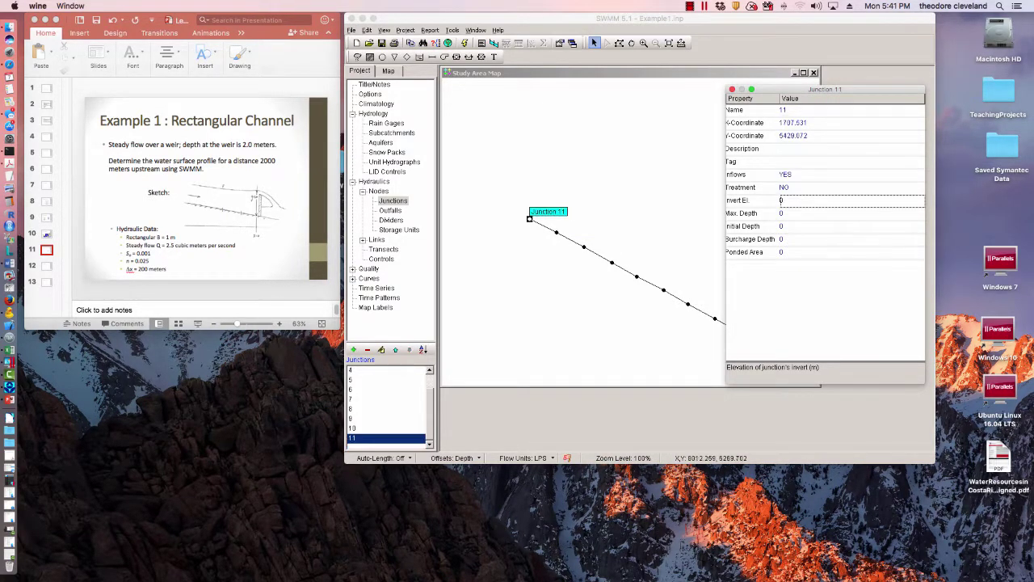
{"action": "key", "text": "Return"}
{"action": "type", "text": "2"}
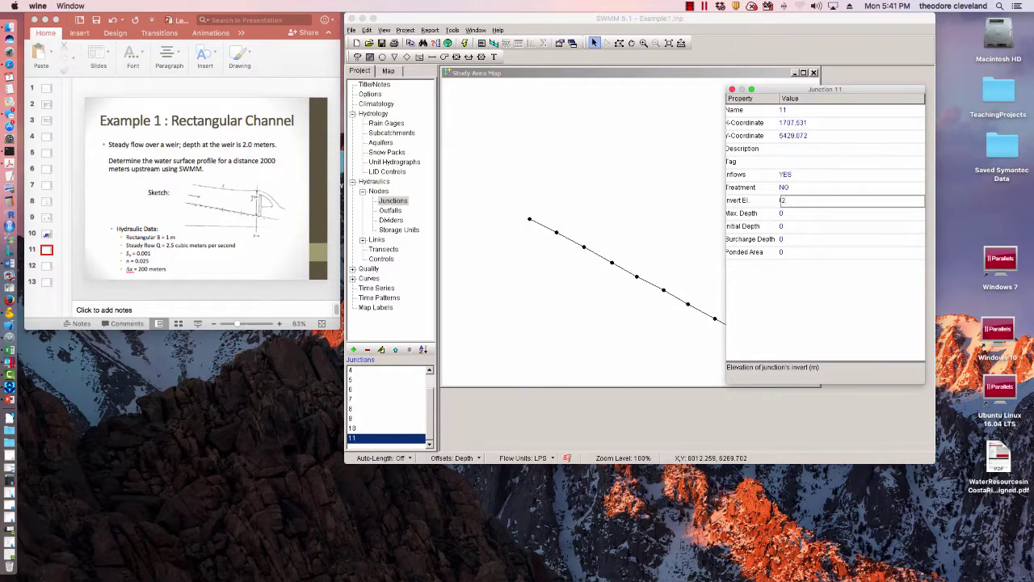
{"action": "left_click", "coordinate": [732, 89]}
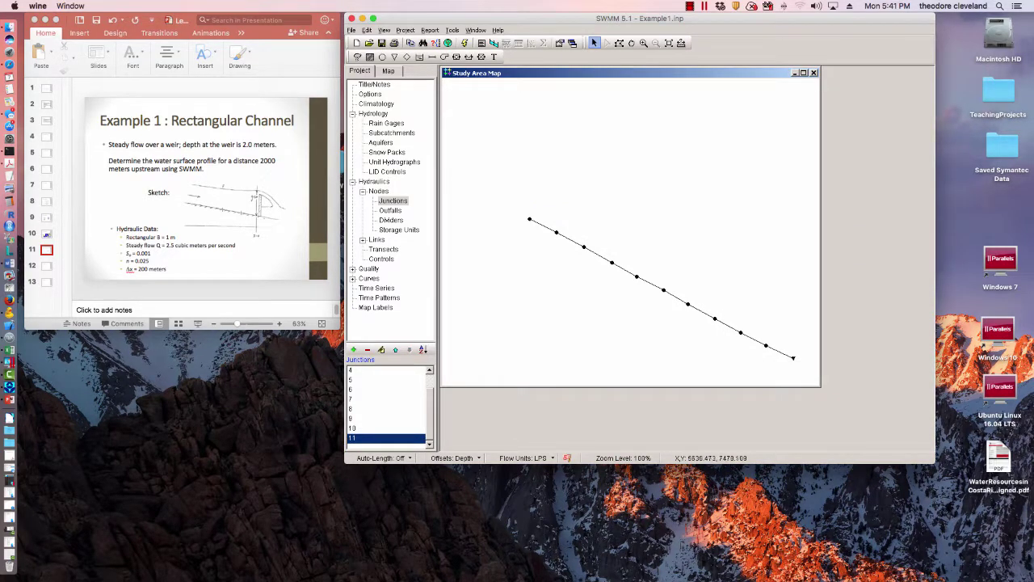
Step: Run the simulation, read through its status report for errors, and close the report
{"action": "left_click", "coordinate": [464, 42]}
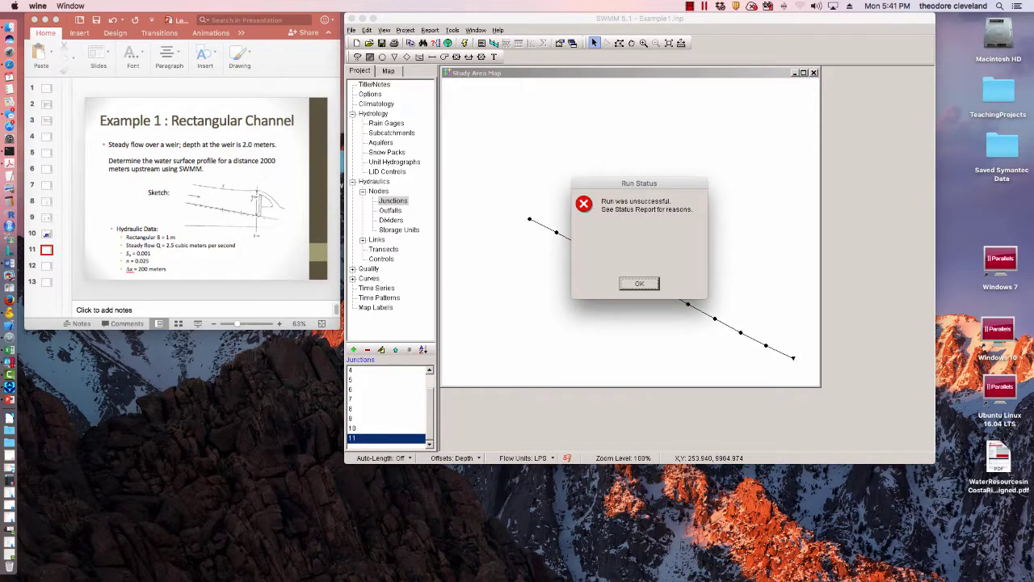
{"action": "key", "text": "Return"}
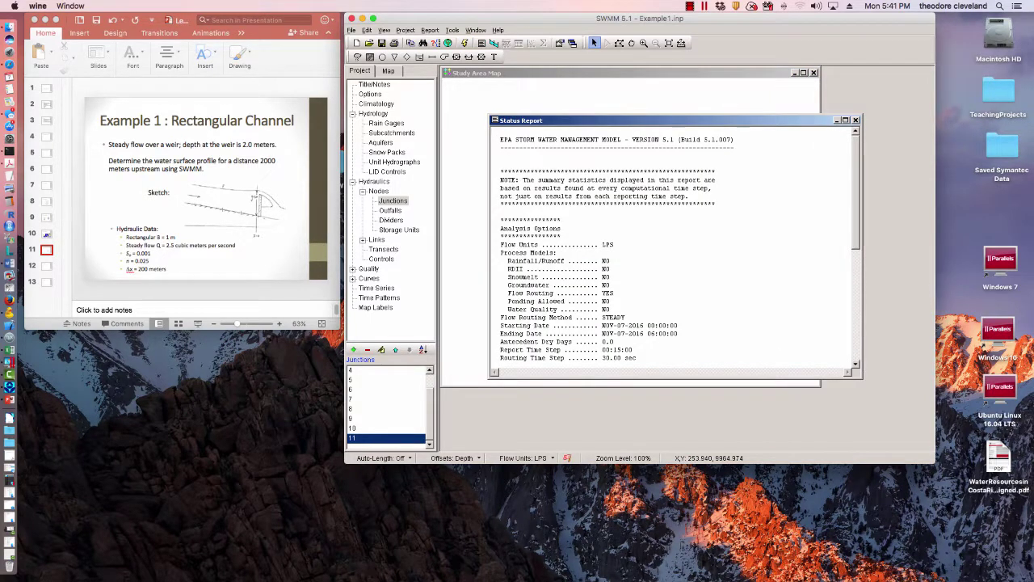
{"action": "scroll", "coordinate": [680, 244], "scroll_direction": "down", "scroll_amount": 2}
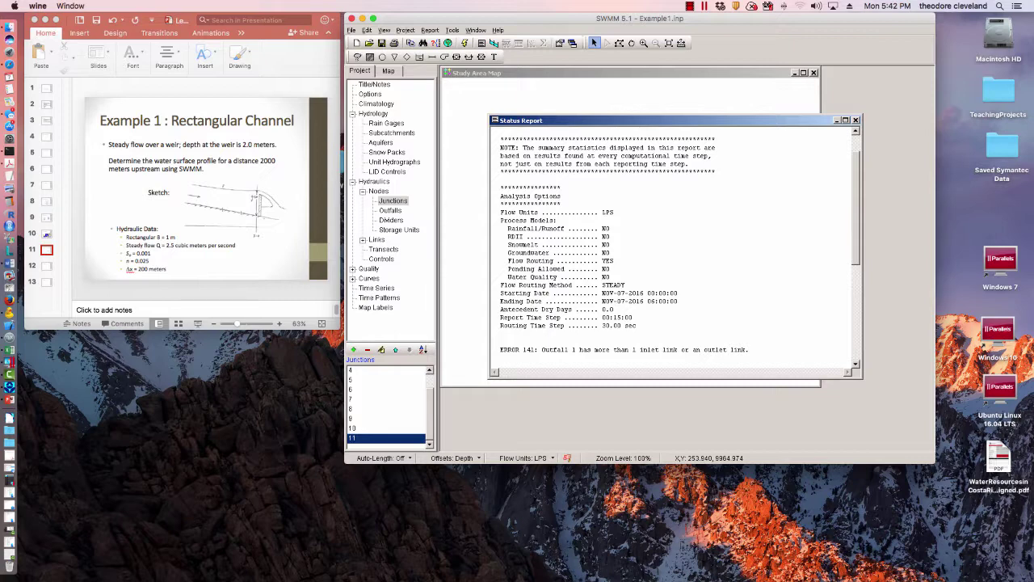
{"action": "left_click", "coordinate": [856, 119]}
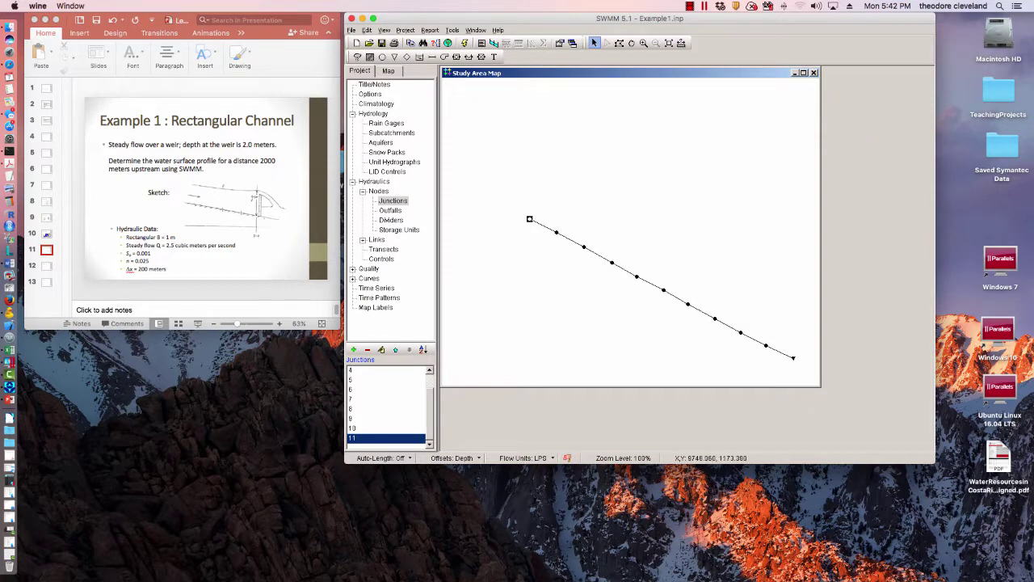
Step: Check the properties of the outfall at the downstream end of the channel and close them
{"action": "left_click", "coordinate": [793, 357]}
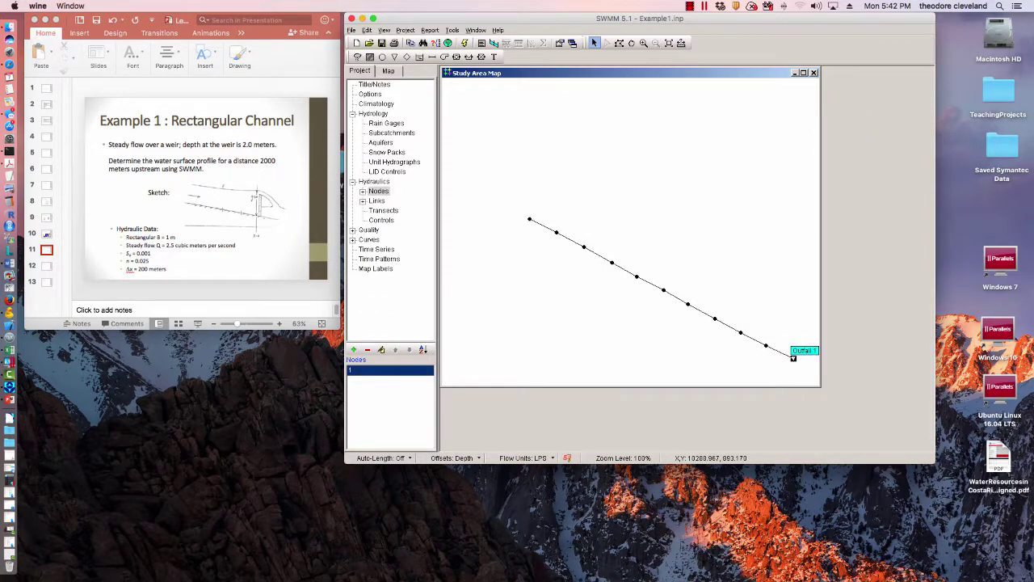
{"action": "double_click", "coordinate": [792, 357]}
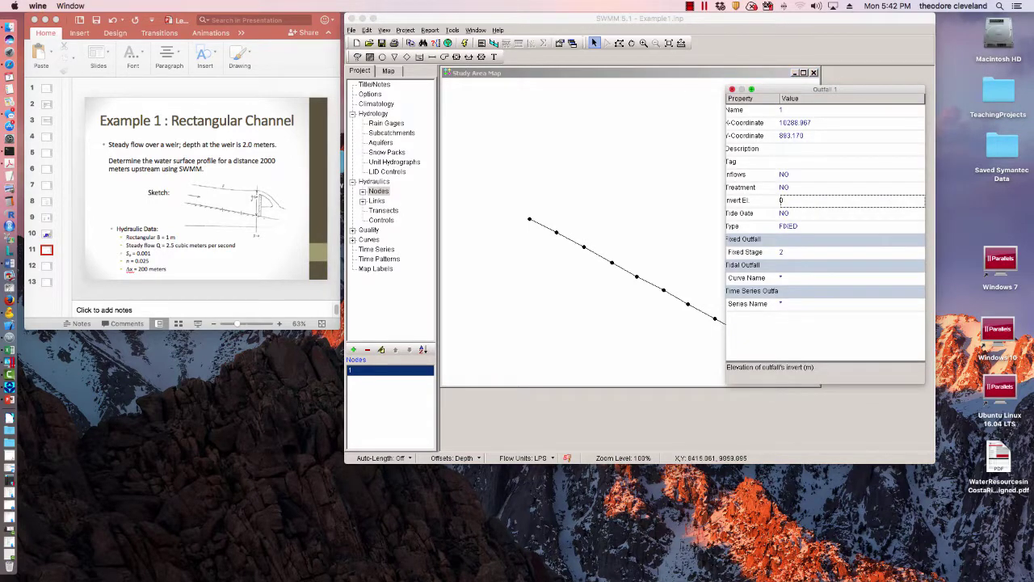
{"action": "left_click", "coordinate": [732, 89]}
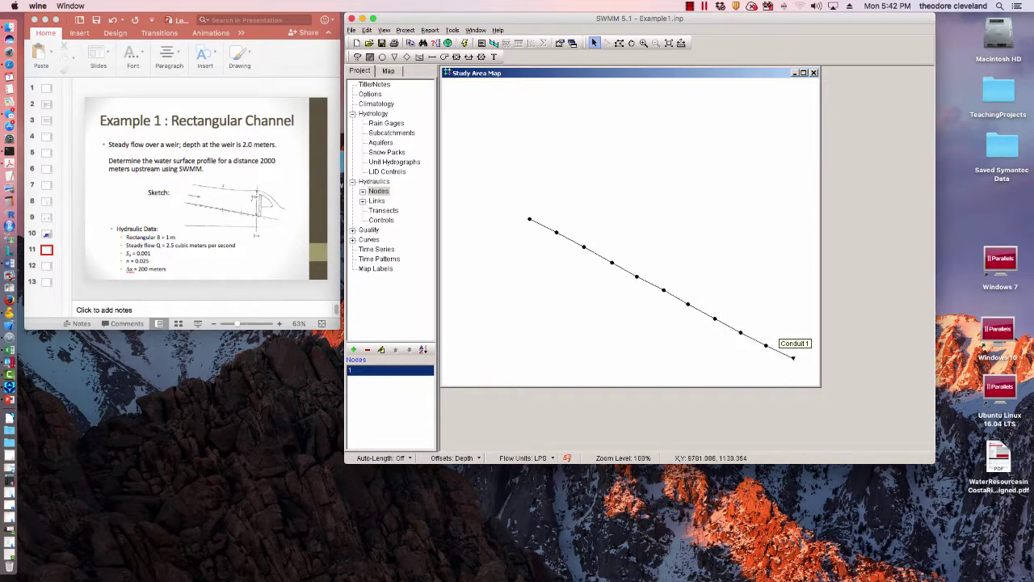
Step: Reverse the direction of conduits 1 through 5, working upstream from the outfall
{"action": "left_click", "coordinate": [778, 351]}
{"action": "right_click", "coordinate": [778, 351]}
{"action": "left_click", "coordinate": [797, 384]}
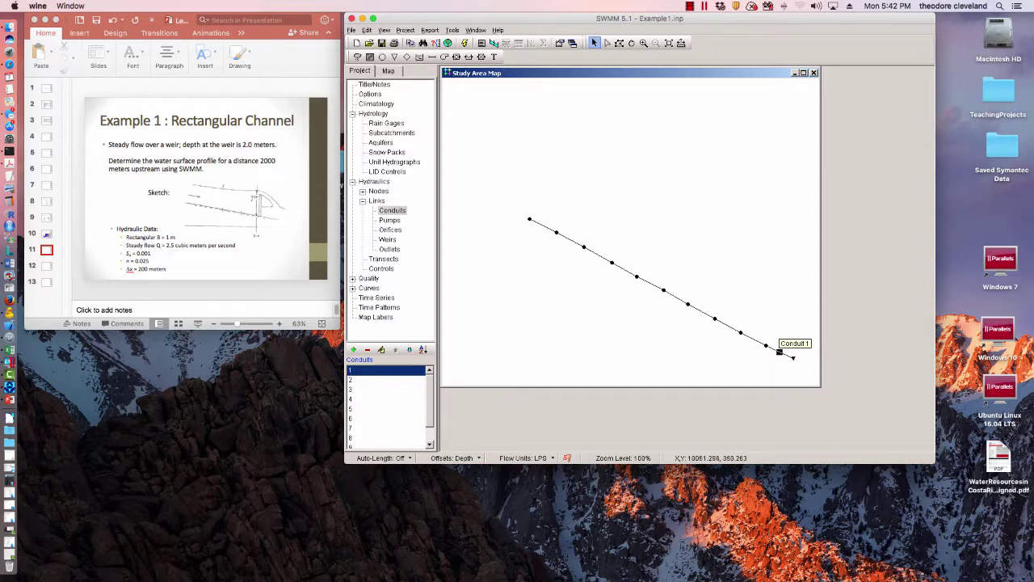
{"action": "right_click", "coordinate": [753, 339]}
{"action": "key", "text": "Escape"}
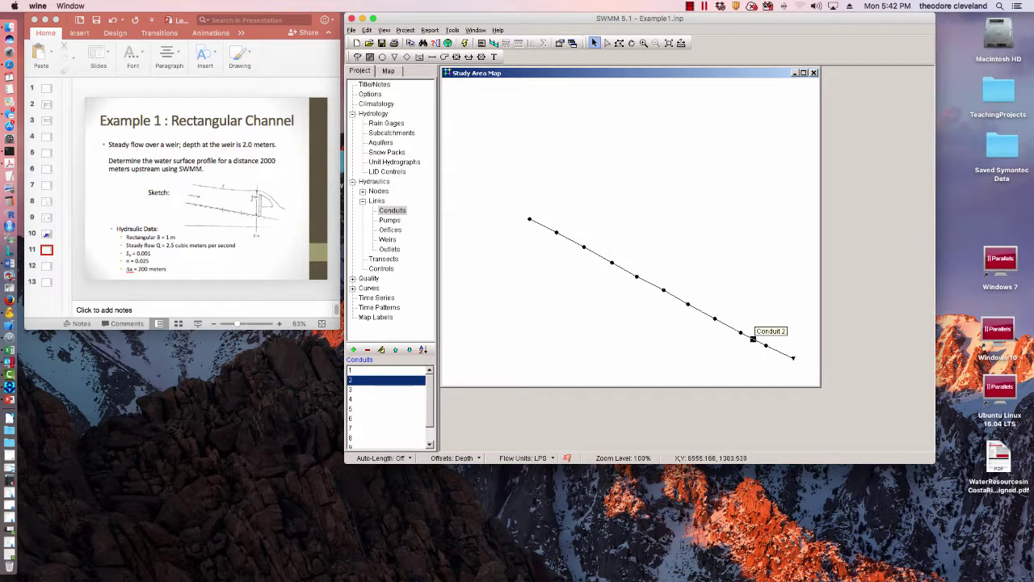
{"action": "right_click", "coordinate": [727, 326]}
{"action": "key", "text": "Escape"}
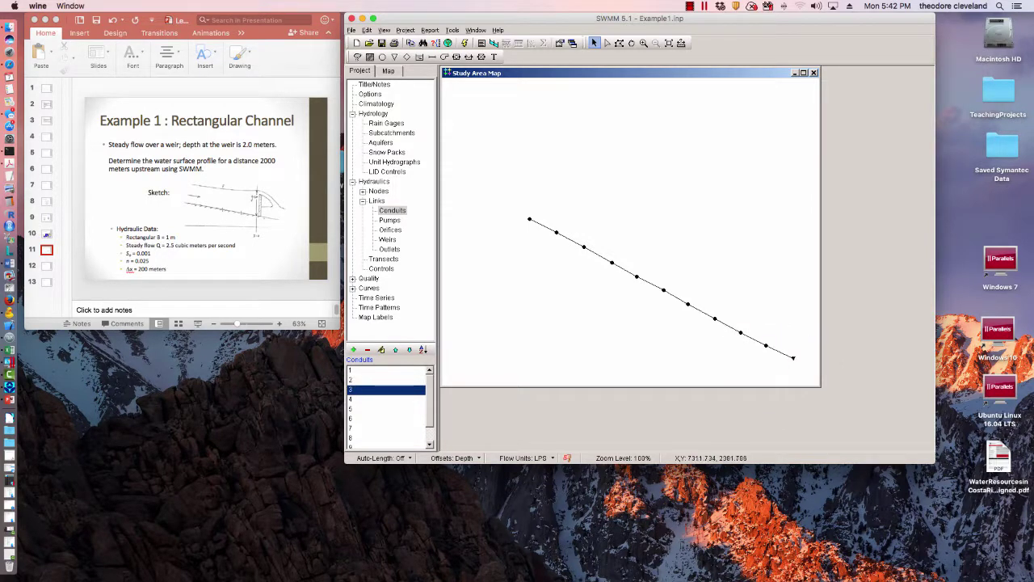
{"action": "right_click", "coordinate": [702, 311]}
{"action": "left_click", "coordinate": [719, 347]}
{"action": "right_click", "coordinate": [675, 297]}
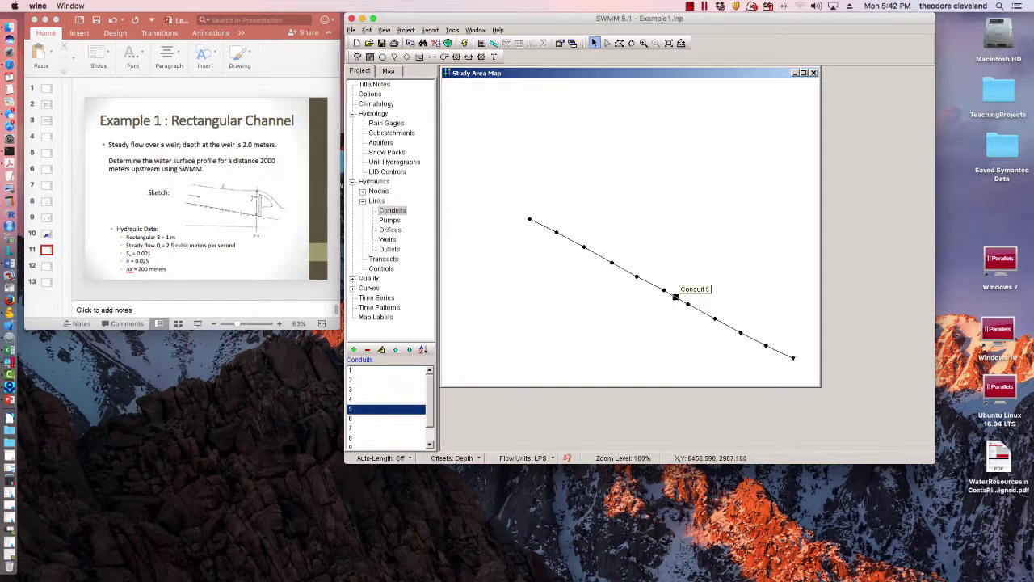
{"action": "key", "text": "Escape"}
Step: Reverse the direction of conduits 6 through 10, up to the upstream end of the channel
{"action": "right_click", "coordinate": [646, 280]}
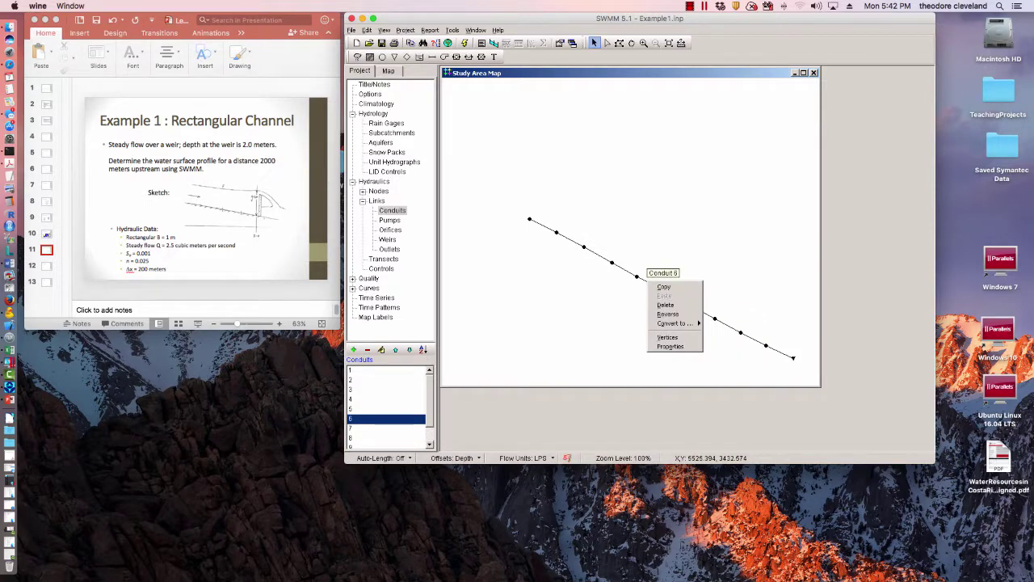
{"action": "key", "text": "Escape"}
{"action": "right_click", "coordinate": [624, 269]}
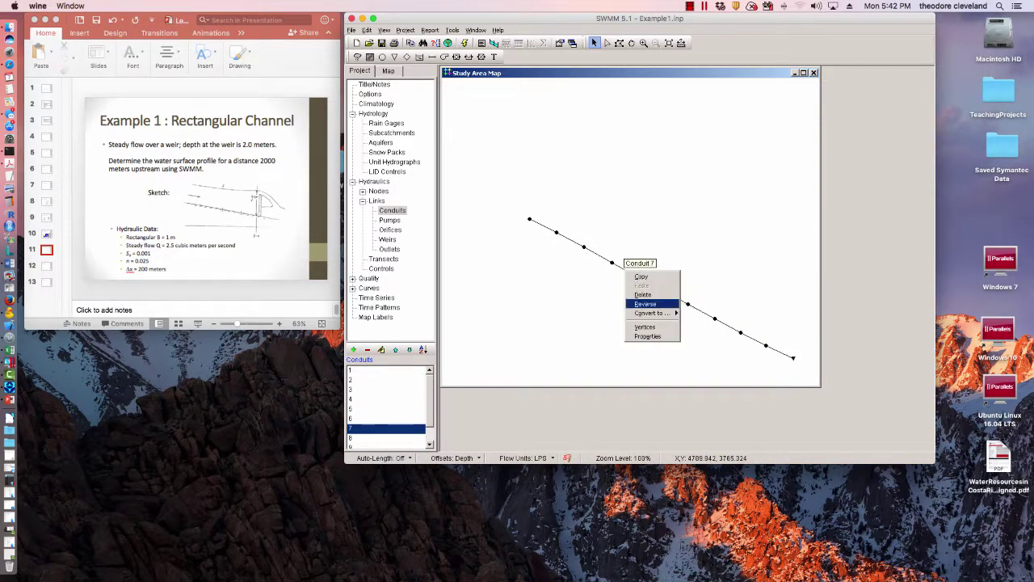
{"action": "left_click", "coordinate": [645, 304]}
{"action": "right_click", "coordinate": [599, 255]}
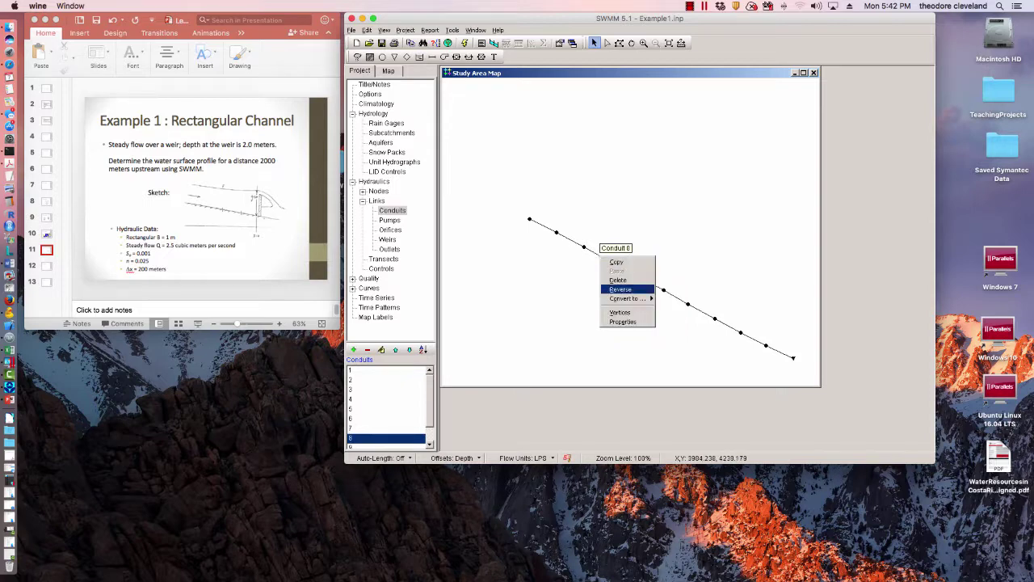
{"action": "left_click", "coordinate": [621, 289]}
{"action": "right_click", "coordinate": [571, 240]}
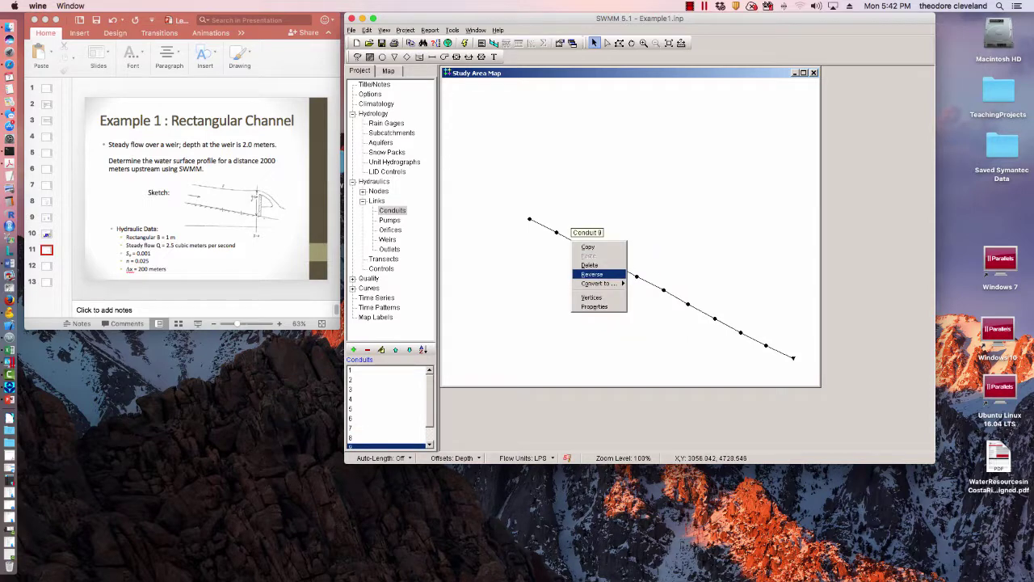
{"action": "left_click", "coordinate": [593, 274]}
{"action": "right_click", "coordinate": [543, 225]}
{"action": "left_click", "coordinate": [568, 256]}
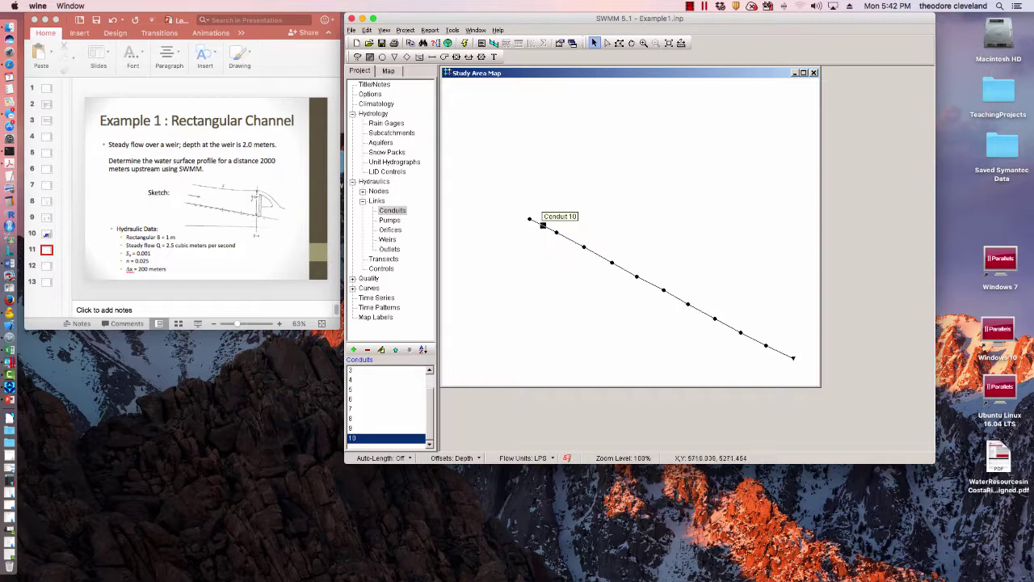
Step: Run the simulation again and check the properties of conduit 1 next to the outfall
{"action": "left_click", "coordinate": [464, 42]}
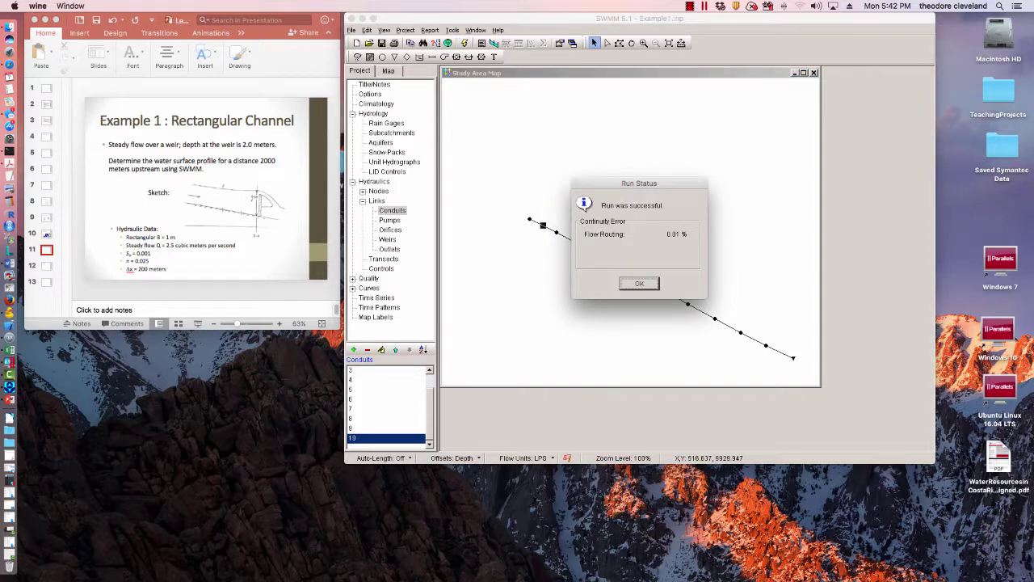
{"action": "key", "text": "Return"}
{"action": "left_click", "coordinate": [779, 352]}
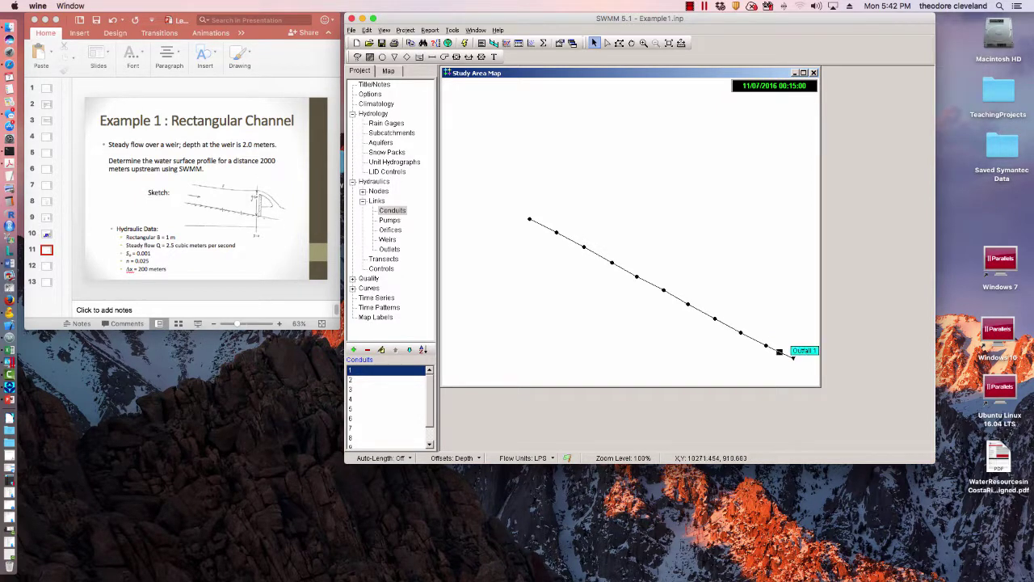
{"action": "double_click", "coordinate": [777, 348]}
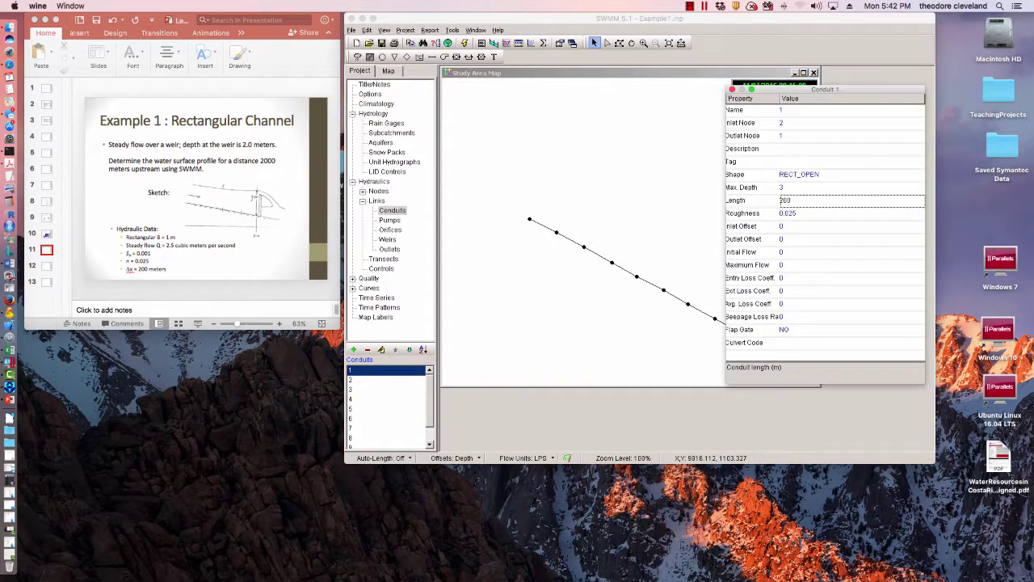
{"action": "left_click", "coordinate": [732, 89]}
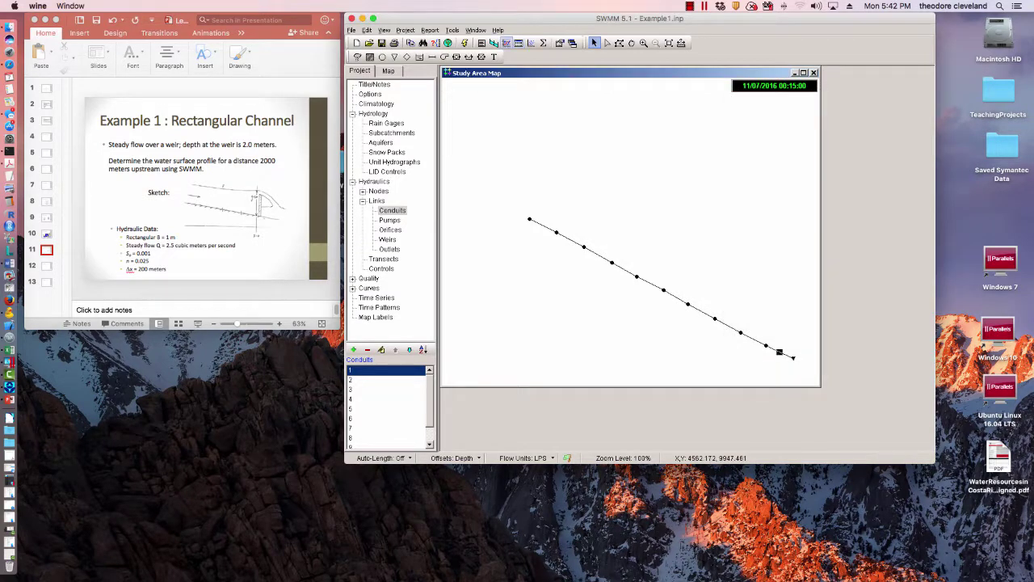
Step: Plot the depth time series of link 1 over elapsed time, and close the graph after viewing it
{"action": "left_click", "coordinate": [507, 43]}
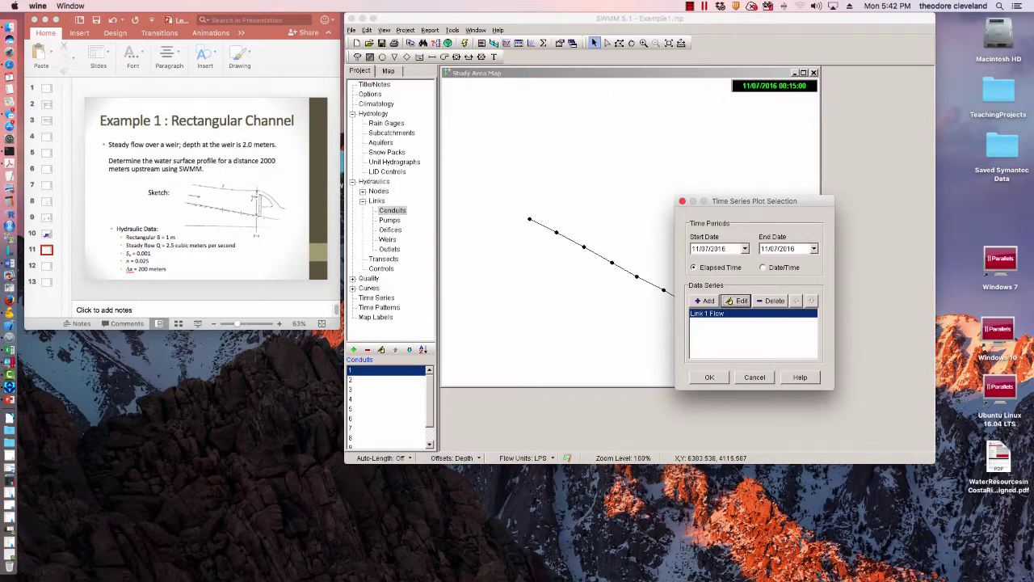
{"action": "left_click", "coordinate": [735, 301]}
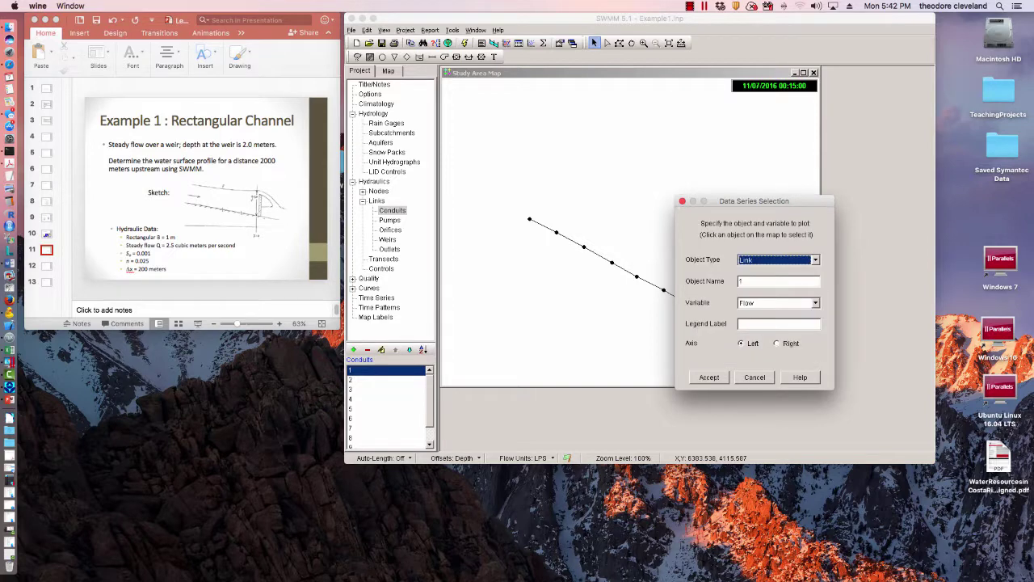
{"action": "left_click", "coordinate": [816, 259]}
{"action": "left_click", "coordinate": [816, 303]}
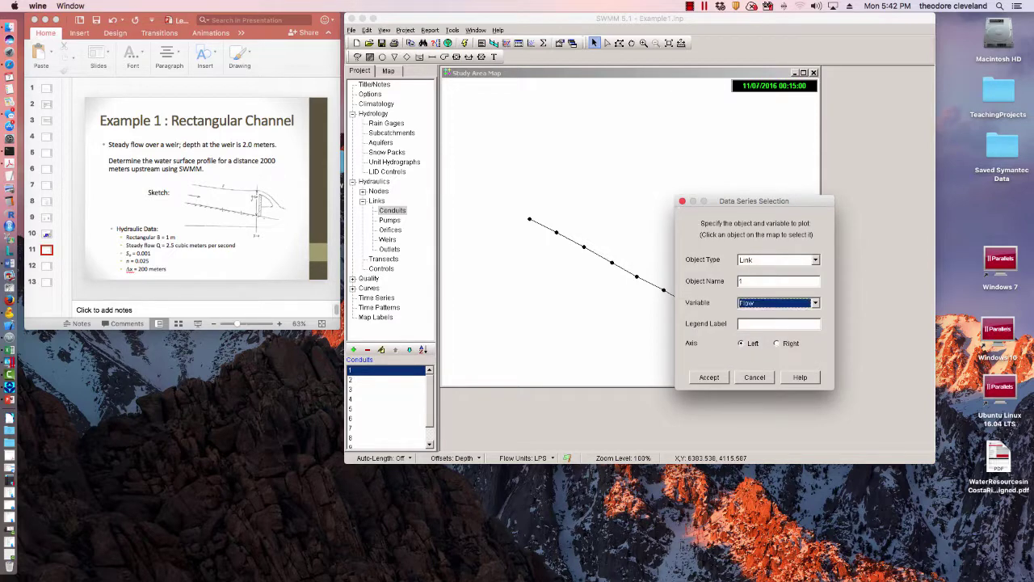
{"action": "key", "text": "Down"}
{"action": "key", "text": "Up"}
{"action": "key", "text": "Down"}
{"action": "left_click", "coordinate": [779, 324]}
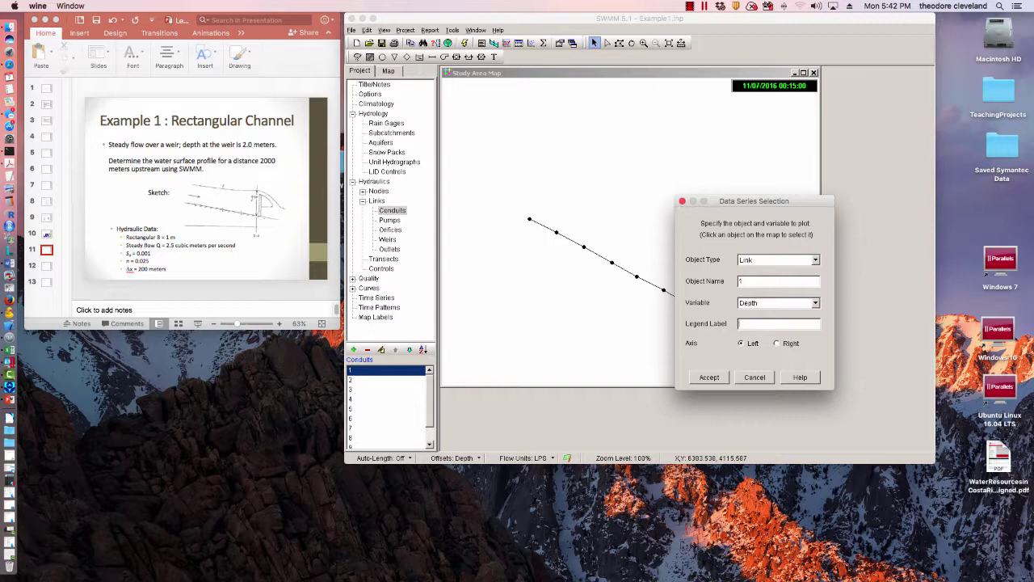
{"action": "key", "text": "Return"}
{"action": "key", "text": "Return"}
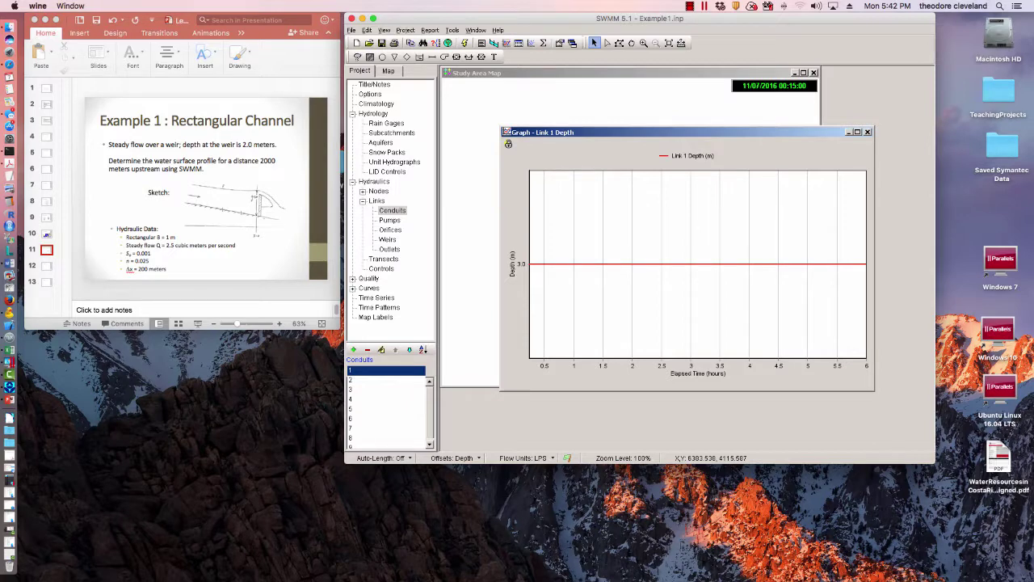
{"action": "left_click", "coordinate": [868, 132]}
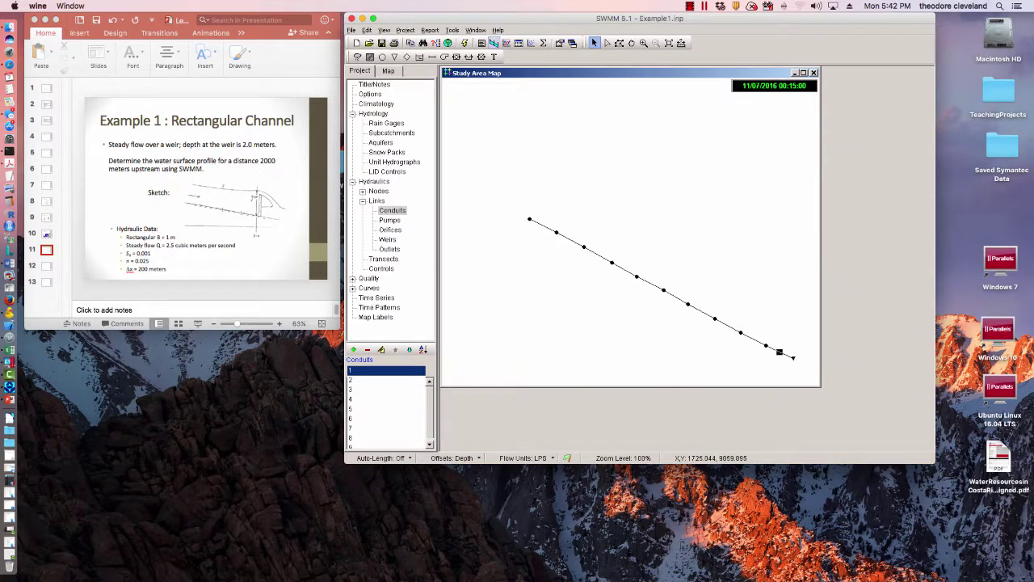
Step: Create a water elevation profile plot from upstream node 11 to outfall node 1, and move it clear of the map
{"action": "left_click", "coordinate": [495, 43]}
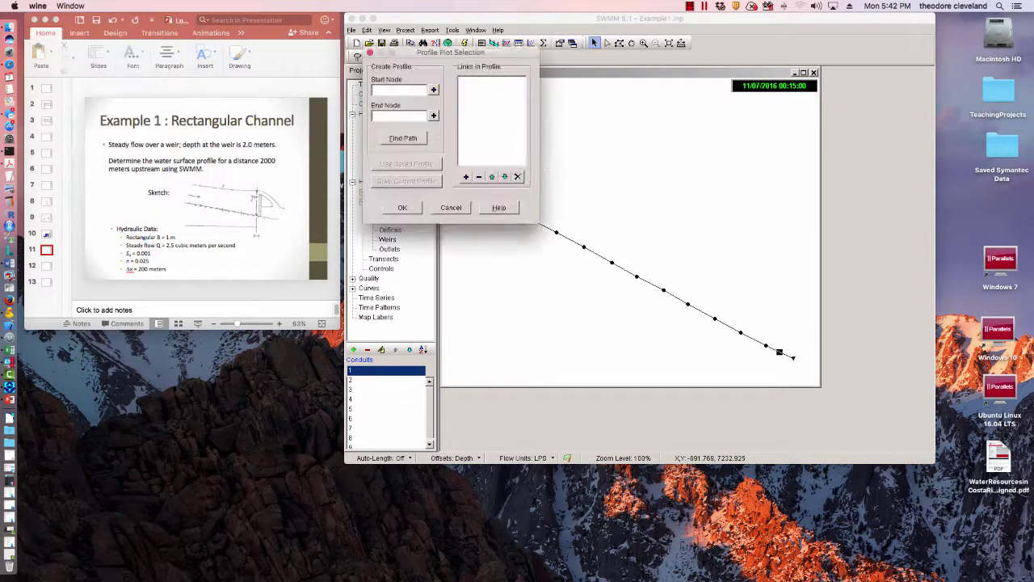
{"action": "left_click_drag", "start_coordinate": [574, 63], "coordinate": [871, 85]}
{"action": "left_click", "coordinate": [530, 219]}
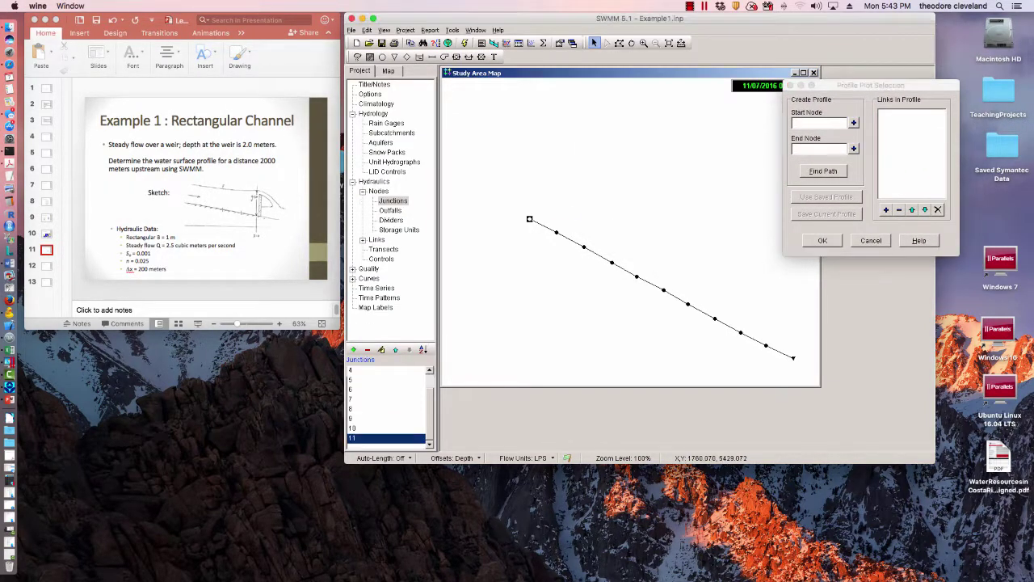
{"action": "left_click", "coordinate": [854, 123]}
{"action": "left_click", "coordinate": [794, 358]}
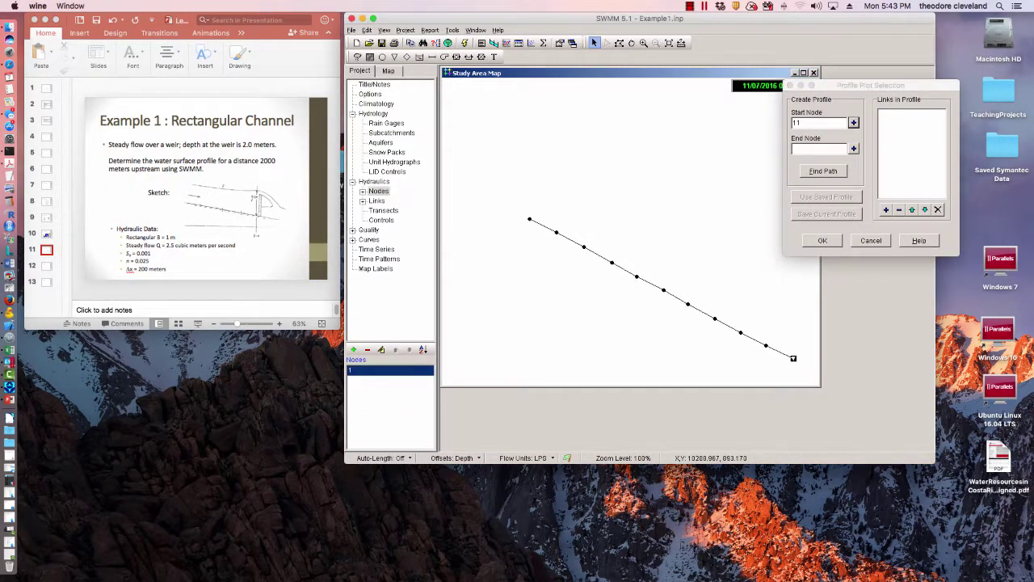
{"action": "left_click", "coordinate": [854, 148]}
{"action": "left_click", "coordinate": [822, 171]}
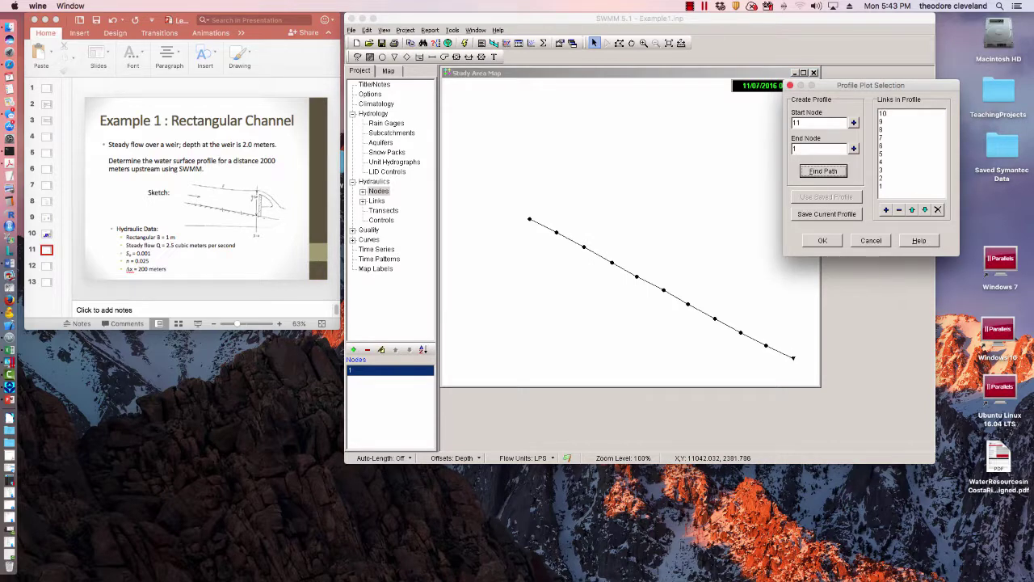
{"action": "left_click", "coordinate": [823, 240]}
{"action": "left_click_drag", "start_coordinate": [687, 144], "coordinate": [640, 101]}
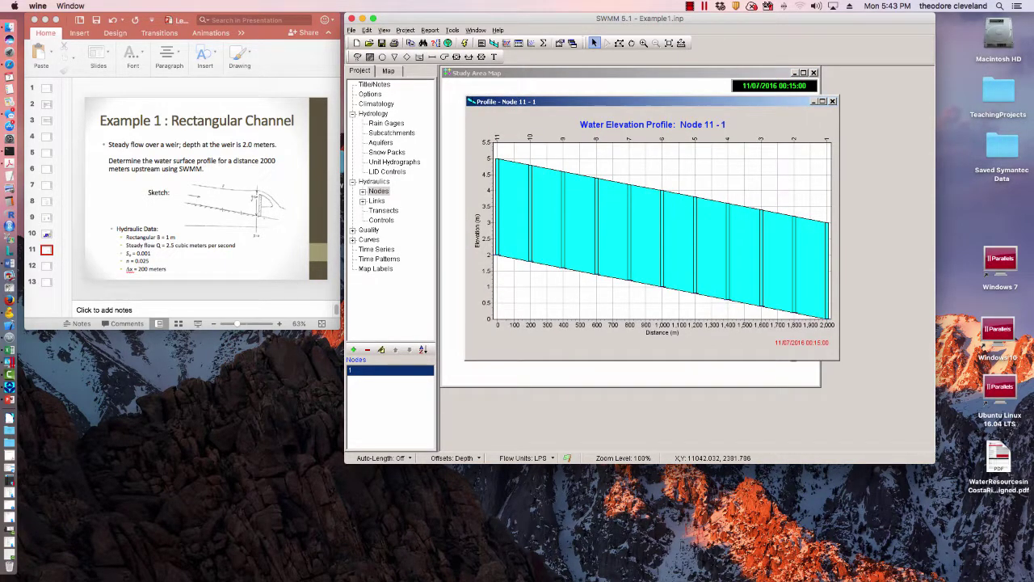
{"action": "left_click_drag", "start_coordinate": [519, 101], "coordinate": [531, 194]}
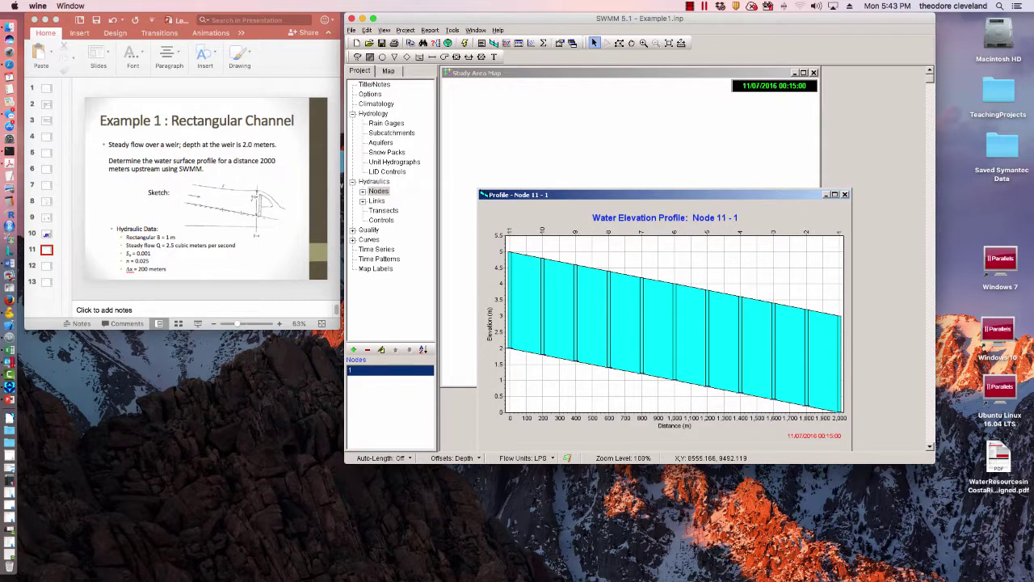
Step: Check the properties of the outfall and of junctions 2 and 3 just upstream, and close them
{"action": "left_click", "coordinate": [741, 96]}
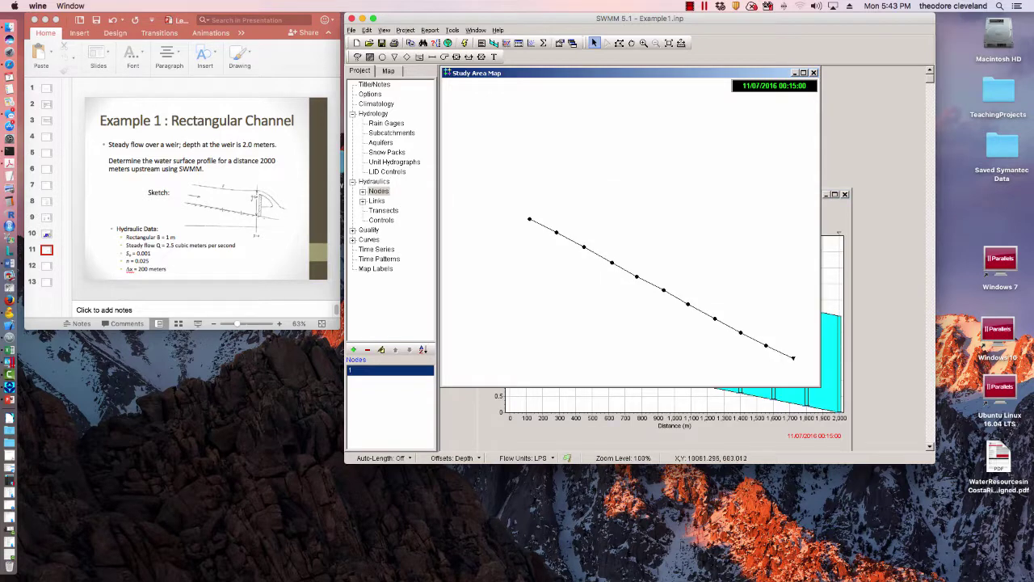
{"action": "left_click", "coordinate": [793, 358]}
{"action": "double_click", "coordinate": [793, 358]}
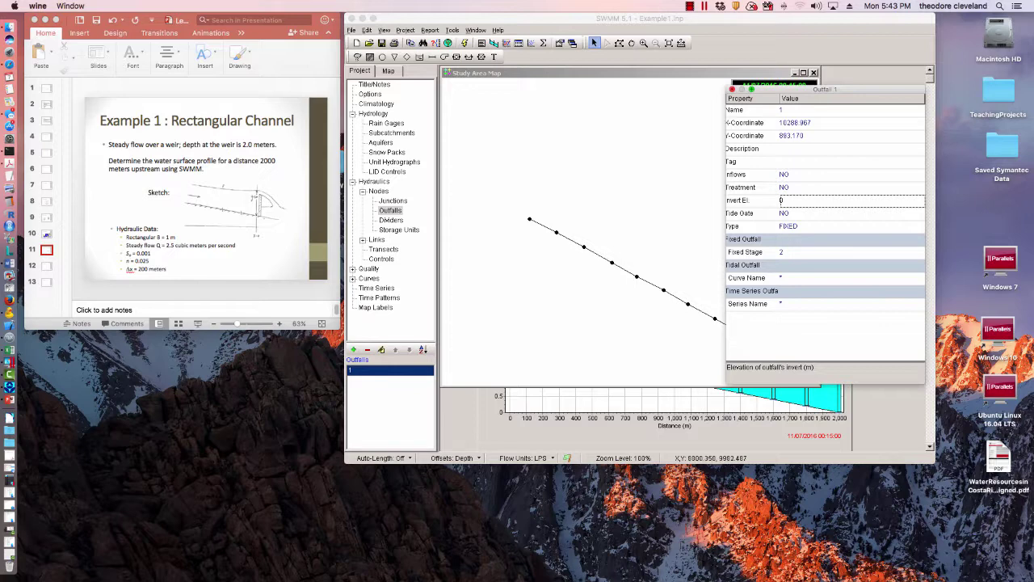
{"action": "key", "text": "Escape"}
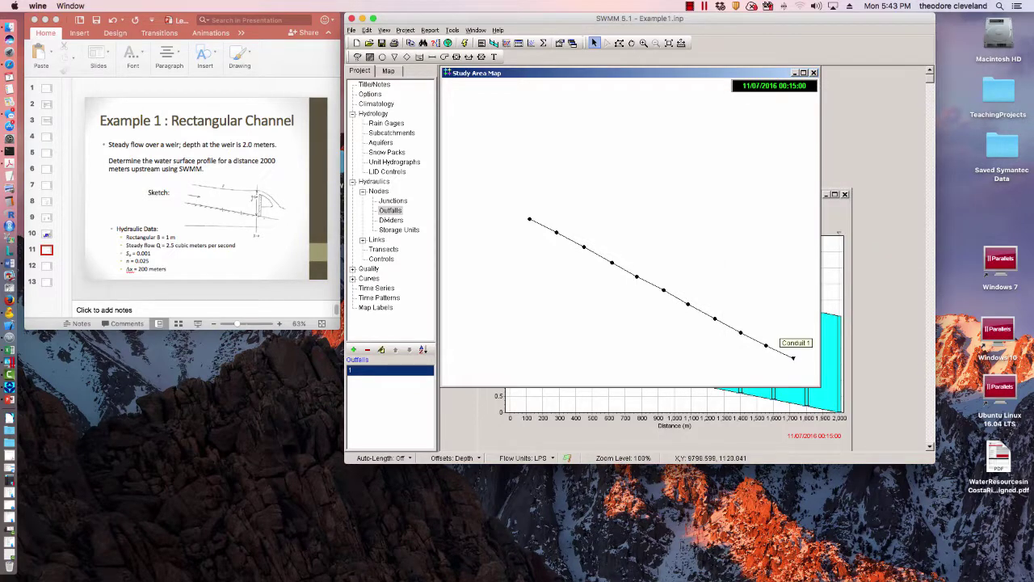
{"action": "left_click", "coordinate": [779, 353]}
{"action": "double_click", "coordinate": [766, 346]}
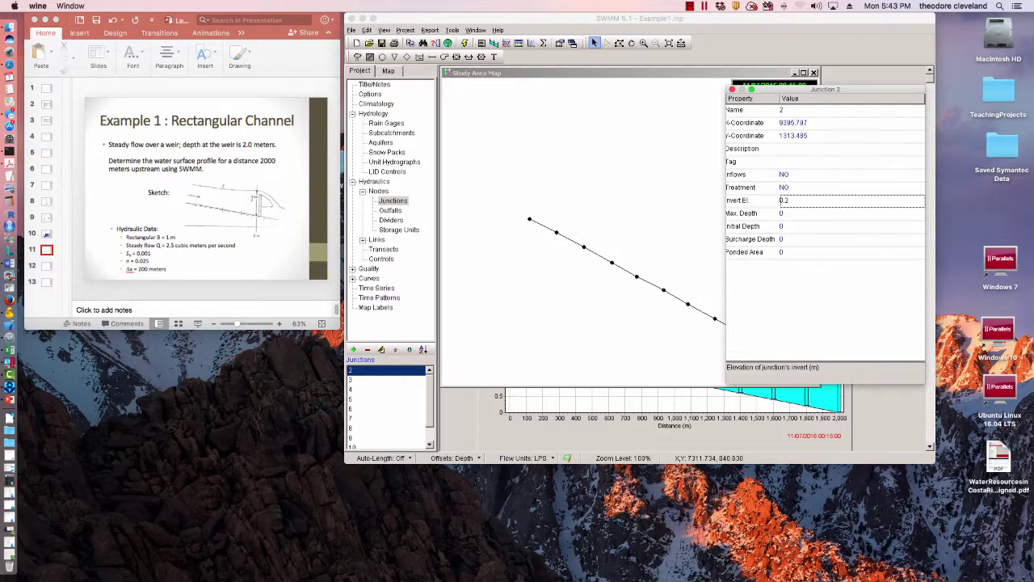
{"action": "left_click", "coordinate": [732, 89]}
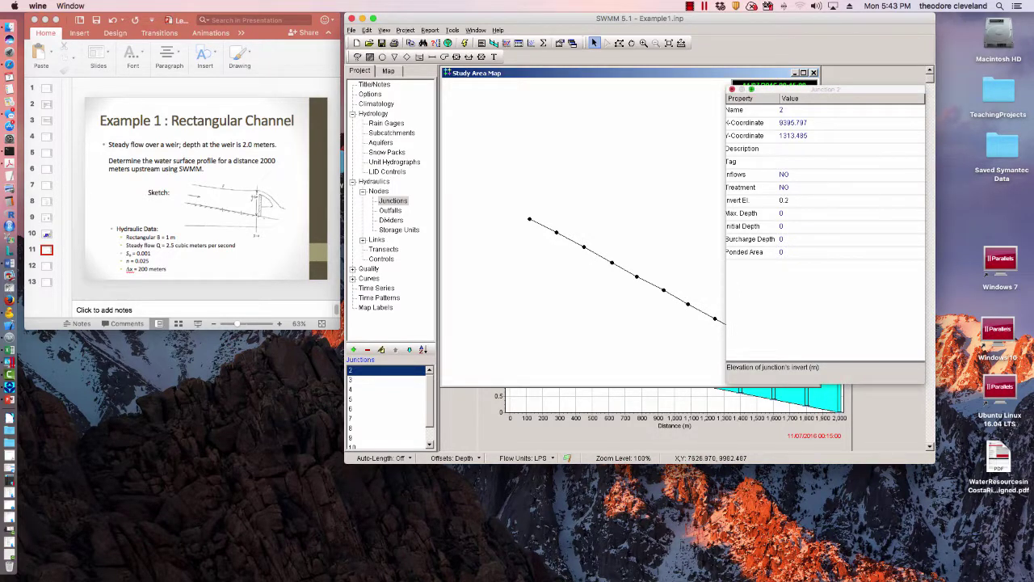
{"action": "left_click", "coordinate": [732, 90]}
{"action": "double_click", "coordinate": [741, 333]}
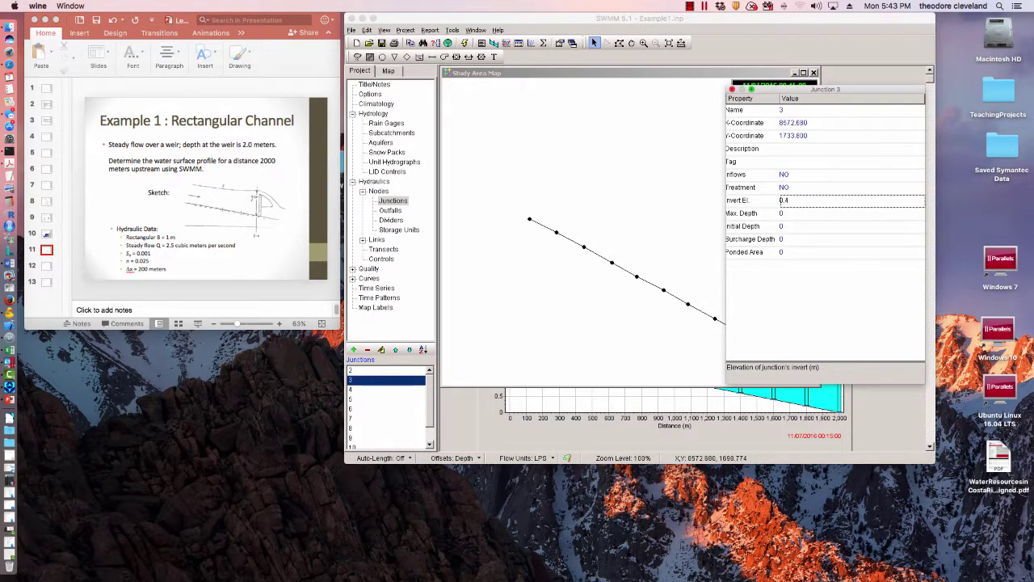
{"action": "left_click", "coordinate": [732, 90]}
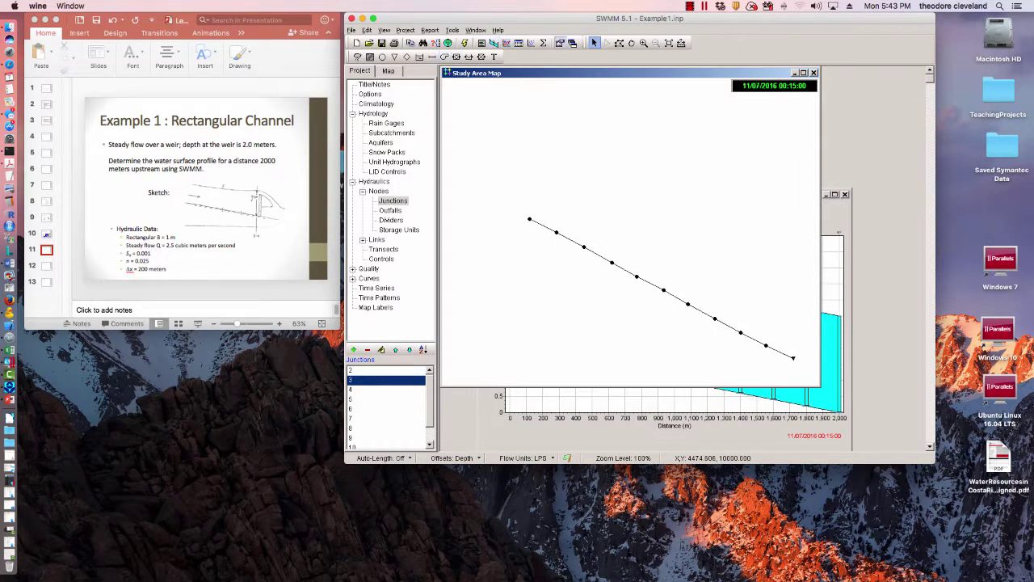
Step: Outline a selection region on the study area map that encloses the whole channel
{"action": "left_click", "coordinate": [619, 42]}
{"action": "left_click", "coordinate": [494, 220]}
{"action": "left_click", "coordinate": [555, 176]}
{"action": "left_click", "coordinate": [812, 340]}
{"action": "left_click", "coordinate": [809, 375]}
{"action": "left_click", "coordinate": [647, 356]}
{"action": "right_click", "coordinate": [495, 220]}
Step: Start a group edit for the outlined region with Junction as the object type
{"action": "left_click", "coordinate": [367, 30]}
{"action": "left_click", "coordinate": [384, 133]}
{"action": "left_click", "coordinate": [707, 197]}
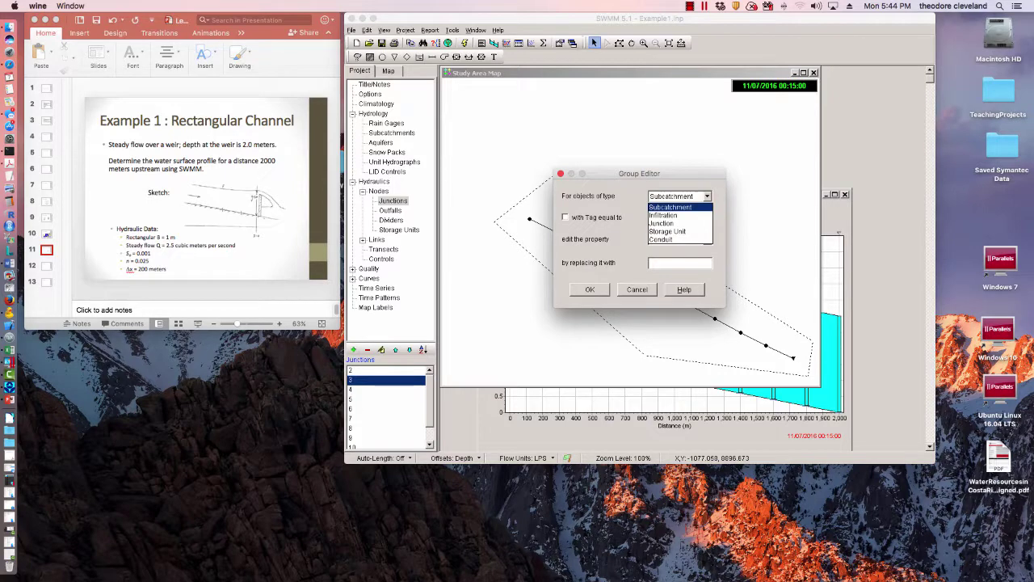
{"action": "key", "text": "Down"}
{"action": "key", "text": "Down"}
{"action": "key", "text": "Down"}
{"action": "key", "text": "Down"}
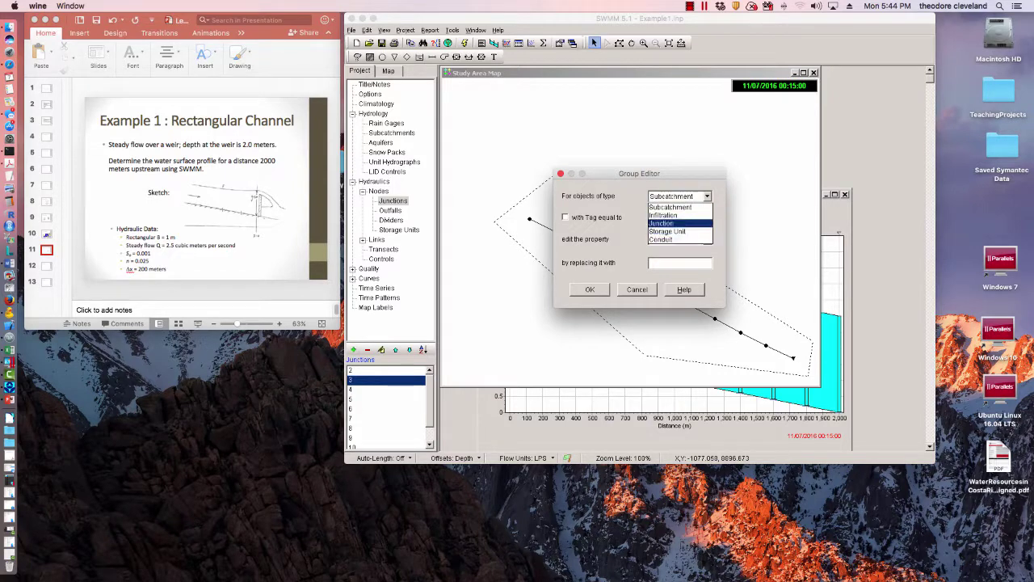
{"action": "left_click", "coordinate": [662, 223]}
Step: Replace the Max. Depth of all junctions in the region with 3, without editing further properties
{"action": "left_click", "coordinate": [707, 240]}
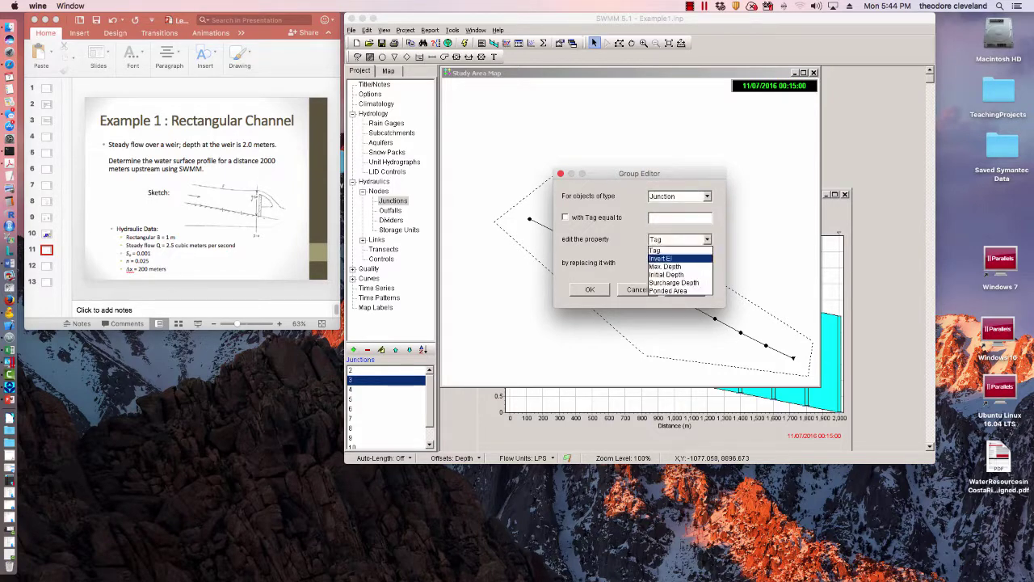
{"action": "left_click", "coordinate": [680, 266]}
{"action": "left_click", "coordinate": [681, 263]}
{"action": "key", "text": "Tab"}
{"action": "key", "text": "Tab"}
{"action": "type", "text": "3"}
{"action": "key", "text": "Return"}
{"action": "key", "text": "Return"}
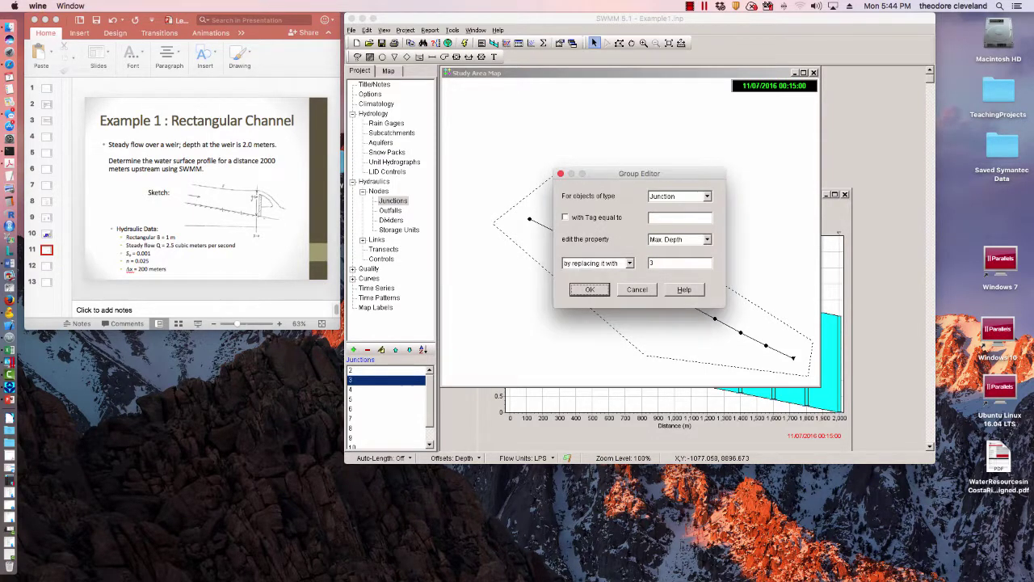
{"action": "key", "text": "Return"}
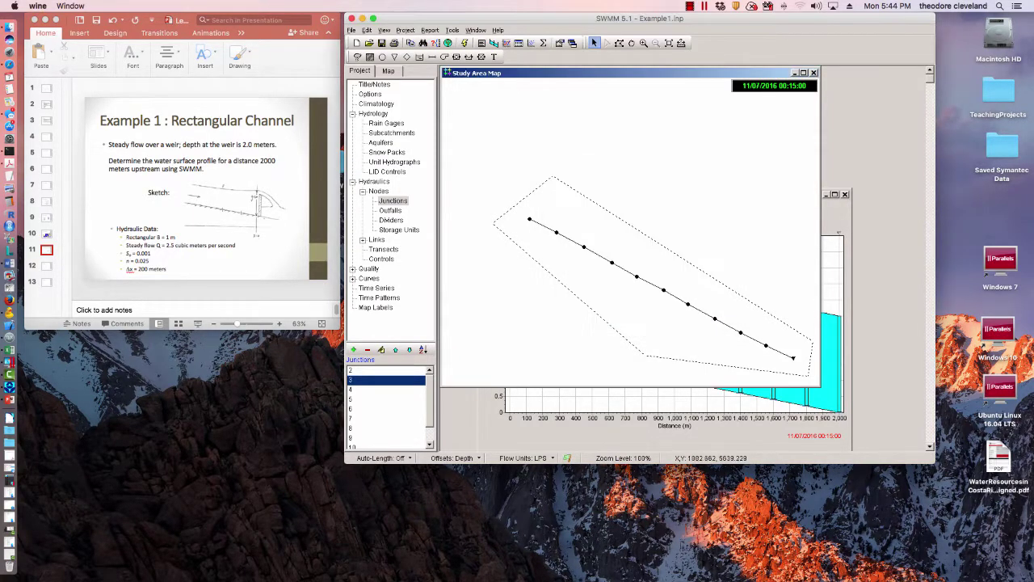
Step: Check the properties of junctions 11, 10 and 9 at the upstream end of the channel, and close them
{"action": "double_click", "coordinate": [529, 219]}
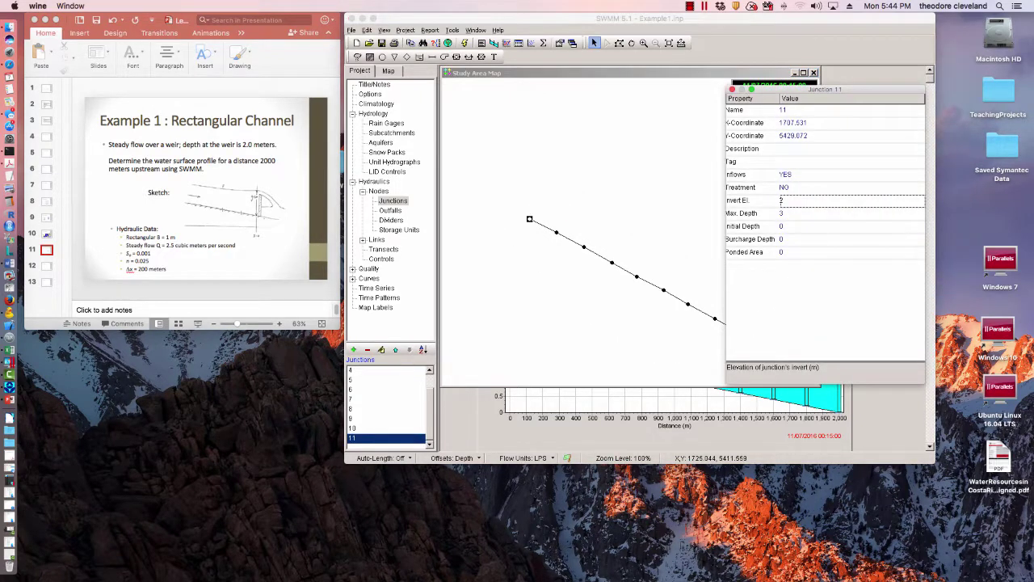
{"action": "left_click", "coordinate": [556, 233]}
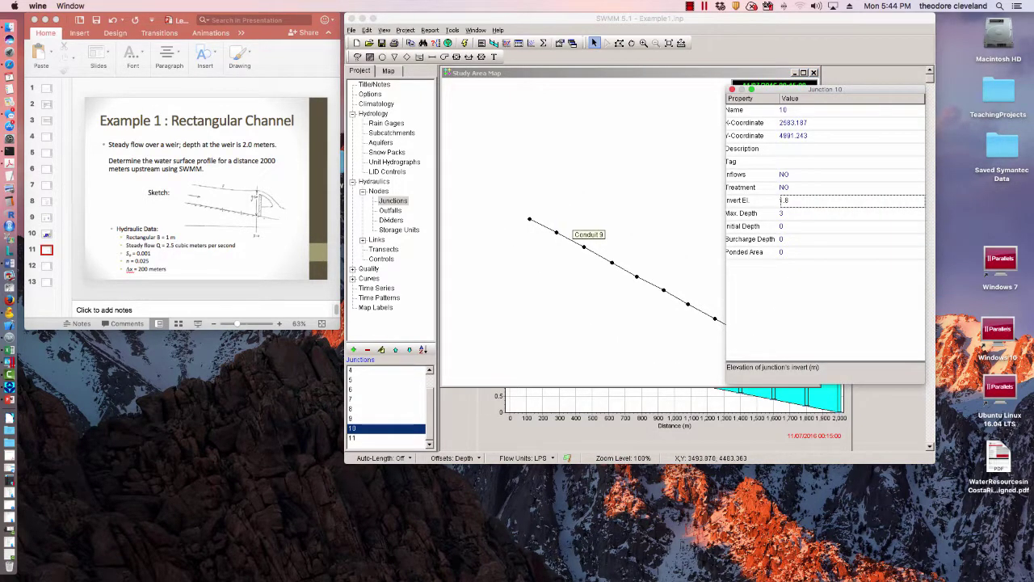
{"action": "left_click", "coordinate": [585, 247]}
{"action": "left_click", "coordinate": [732, 90]}
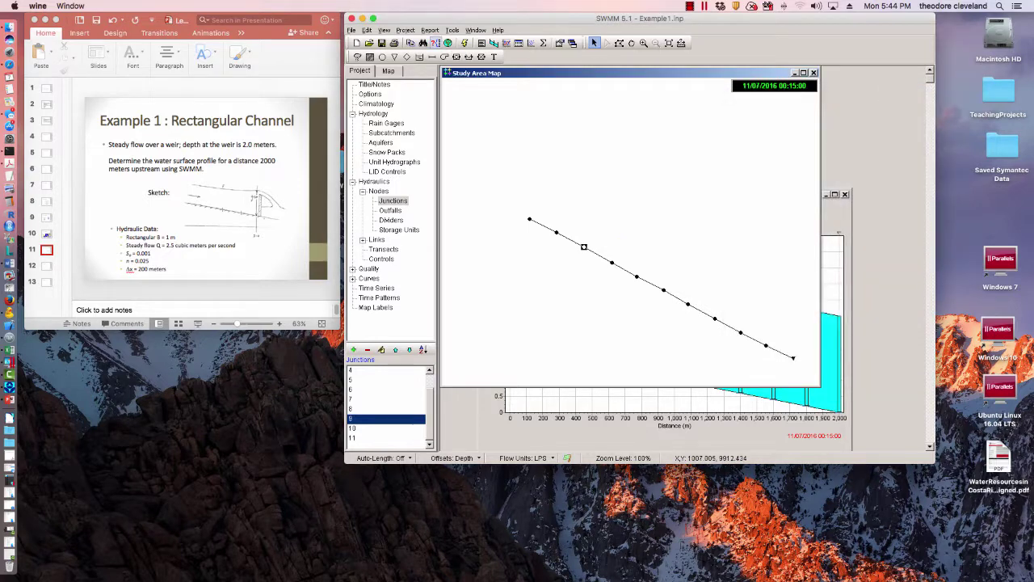
Step: Run the simulation again and bring the water elevation profile plot back into view
{"action": "left_click", "coordinate": [465, 42]}
{"action": "left_click", "coordinate": [639, 283]}
{"action": "left_click", "coordinate": [756, 411]}
{"action": "left_click_drag", "start_coordinate": [740, 194], "coordinate": [742, 165]}
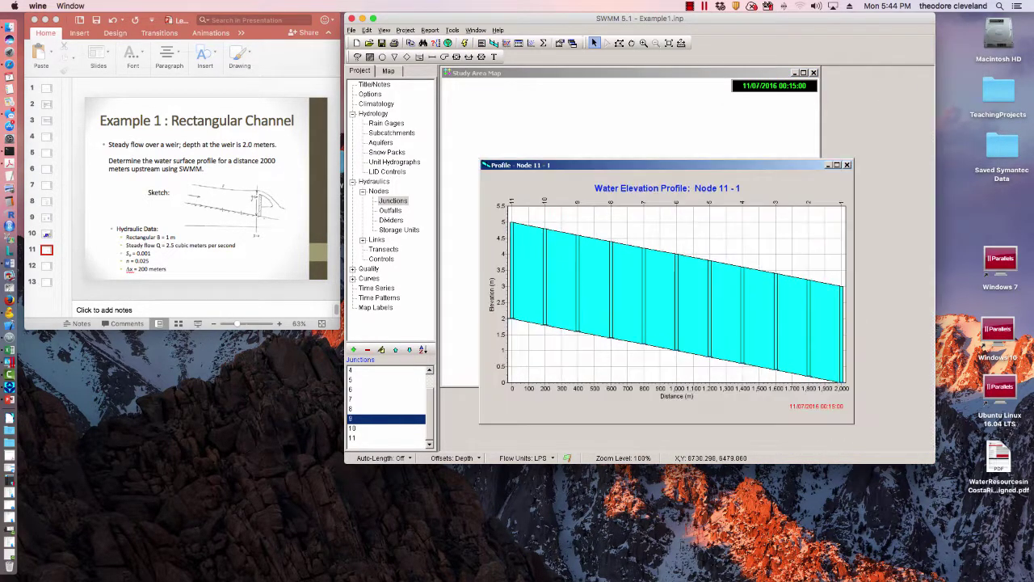
Step: Advance the displayed time of day to 06:00:00, examine the water elevation profile, and close the plot
{"action": "left_click", "coordinate": [389, 71]}
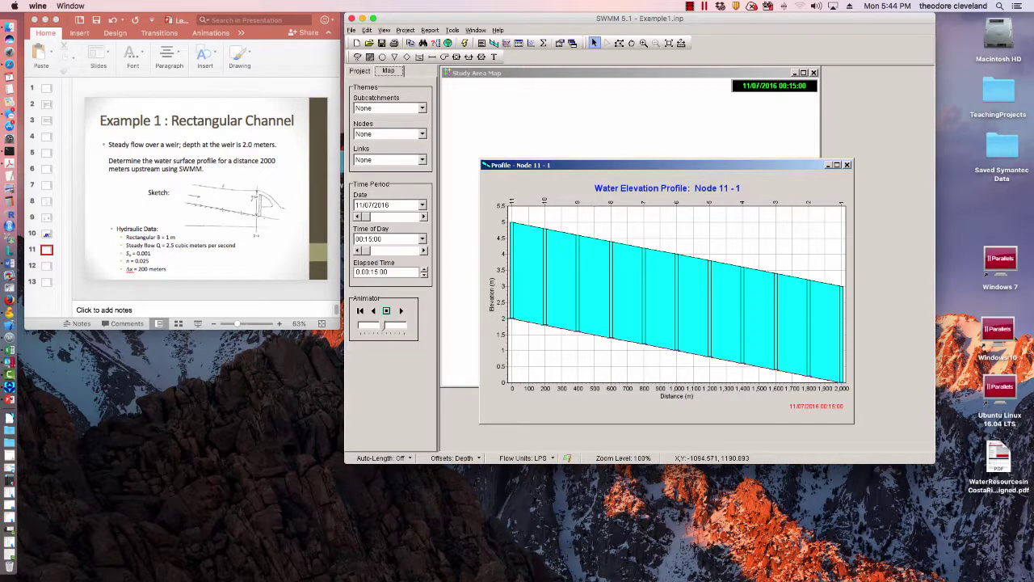
{"action": "left_click_drag", "start_coordinate": [367, 250], "coordinate": [415, 251]}
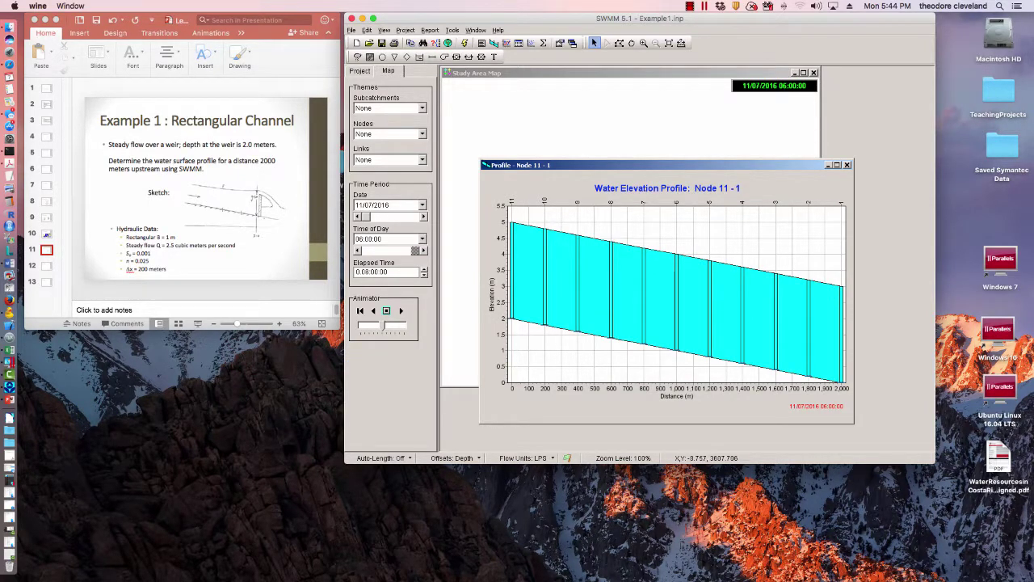
{"action": "mouse_move", "coordinate": [679, 165]}
{"action": "left_mouse_down"}
{"action": "mouse_move", "coordinate": [676, 269]}
{"action": "mouse_move", "coordinate": [670, 174]}
{"action": "left_mouse_up"}
{"action": "left_click_drag", "start_coordinate": [606, 173], "coordinate": [606, 173]}
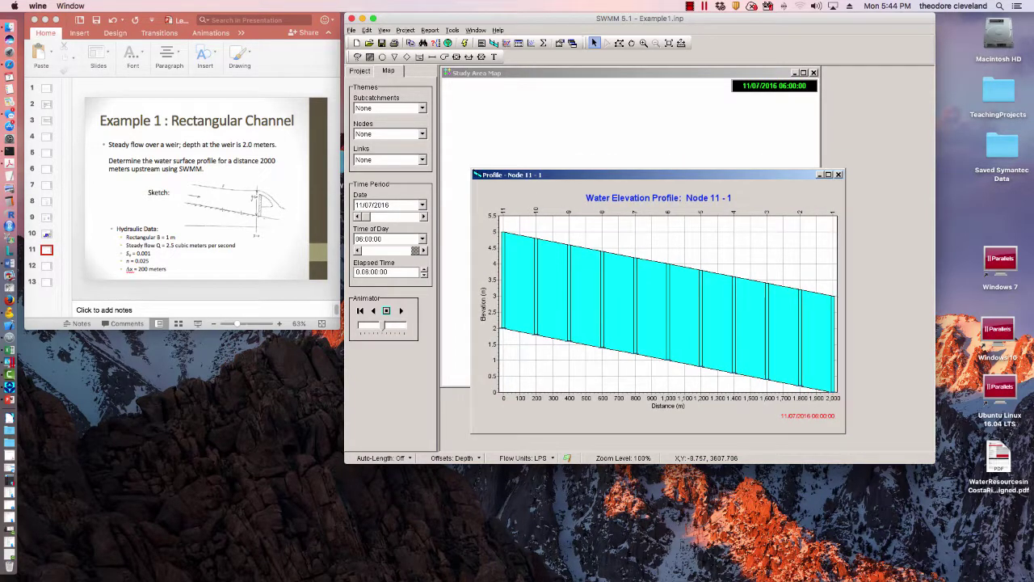
{"action": "left_click", "coordinate": [838, 174]}
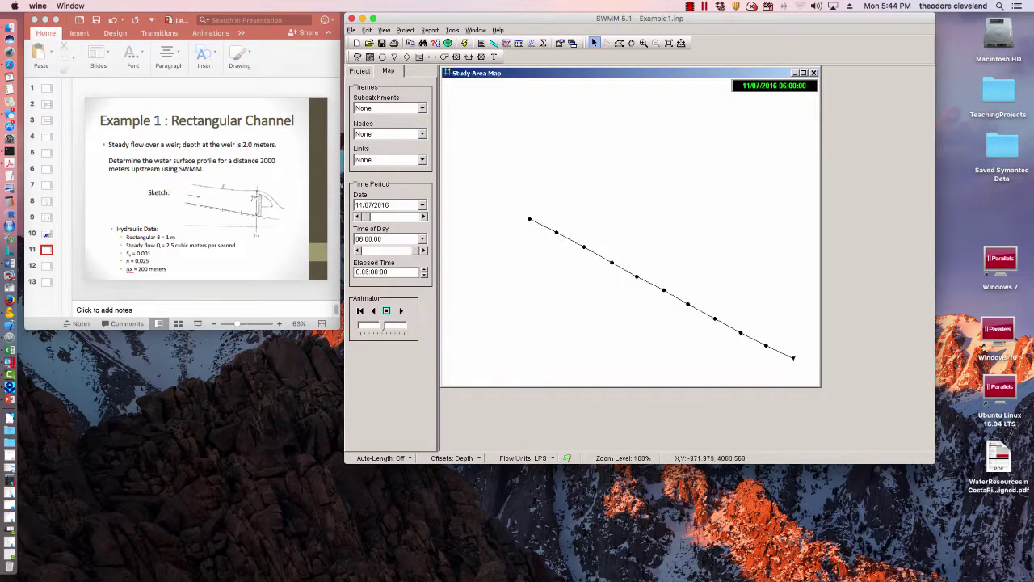
Step: Change the routing model to Dynamic Wave in the general simulation options
{"action": "left_click", "coordinate": [360, 71]}
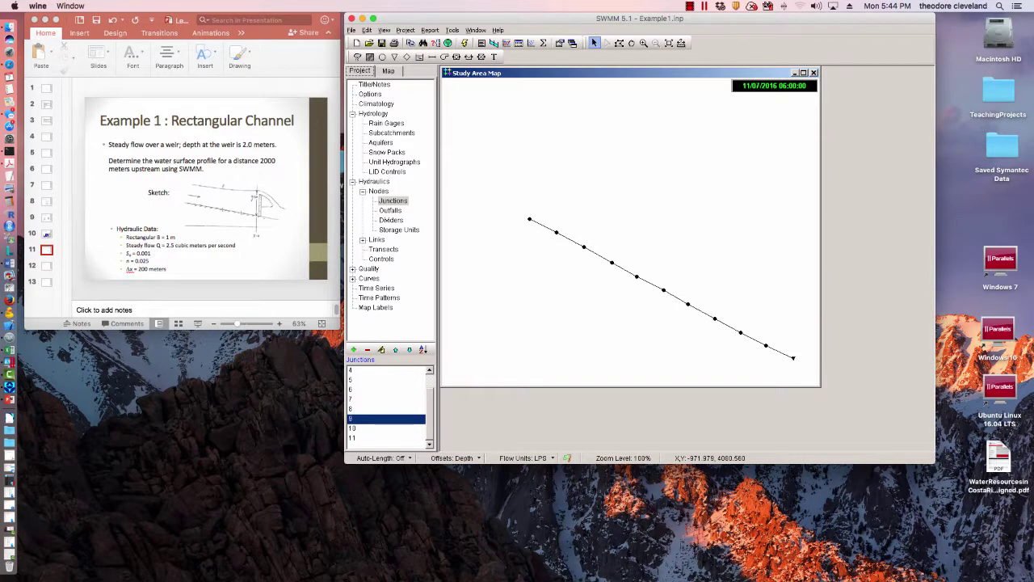
{"action": "left_click", "coordinate": [375, 84]}
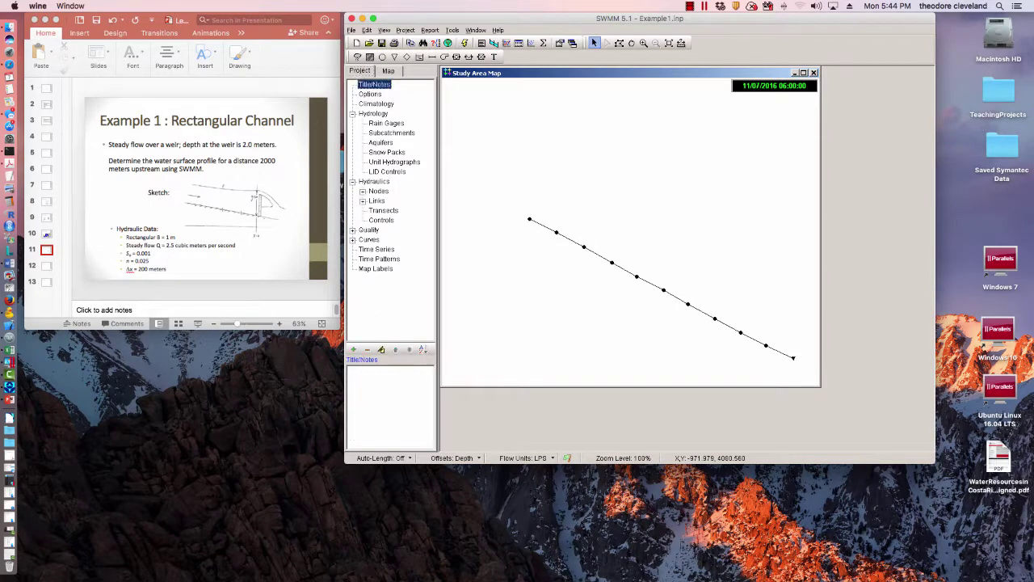
{"action": "left_click", "coordinate": [370, 94]}
{"action": "double_click", "coordinate": [360, 371]}
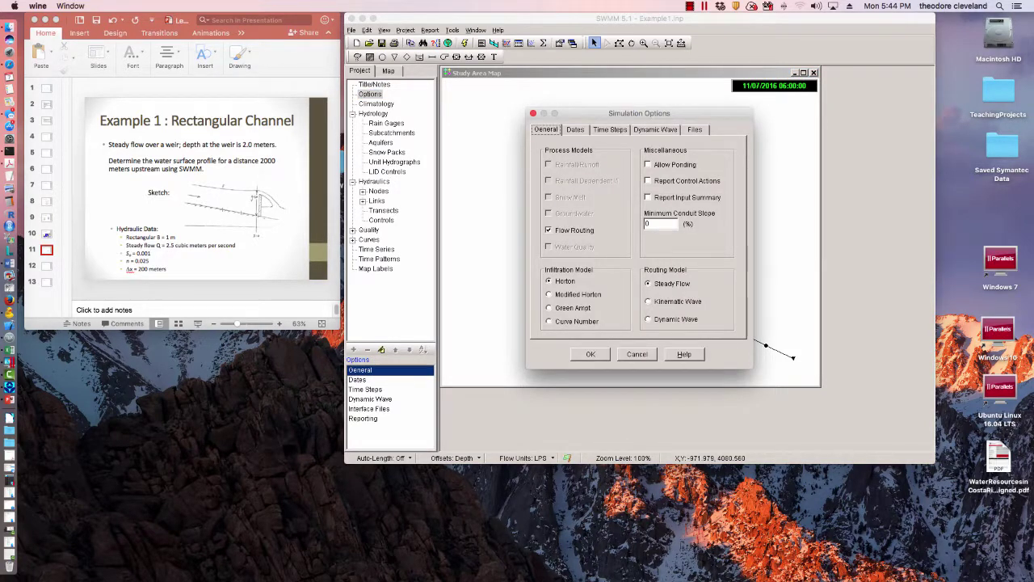
{"action": "left_click", "coordinate": [648, 319]}
{"action": "left_click", "coordinate": [591, 354]}
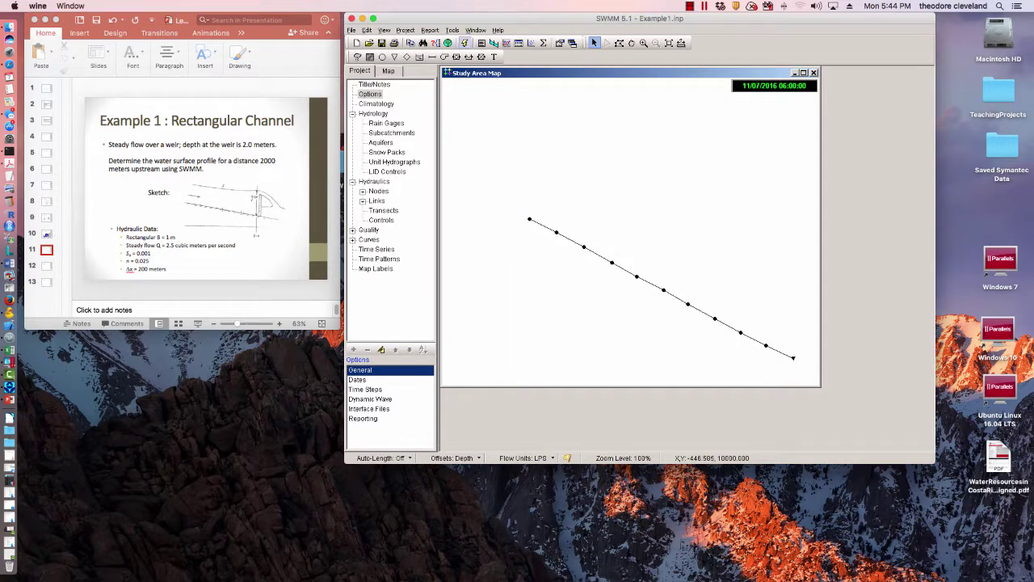
Step: Run the simulation with the changed routing model, dismiss its status report, and shift the study area map slightly
{"action": "left_click", "coordinate": [464, 43]}
{"action": "left_click", "coordinate": [639, 284]}
{"action": "left_click_drag", "start_coordinate": [672, 73], "coordinate": [703, 83]}
Step: Create a water elevation profile plot from start node 11 to end node 1, using the path found between them
{"action": "left_click", "coordinate": [494, 43]}
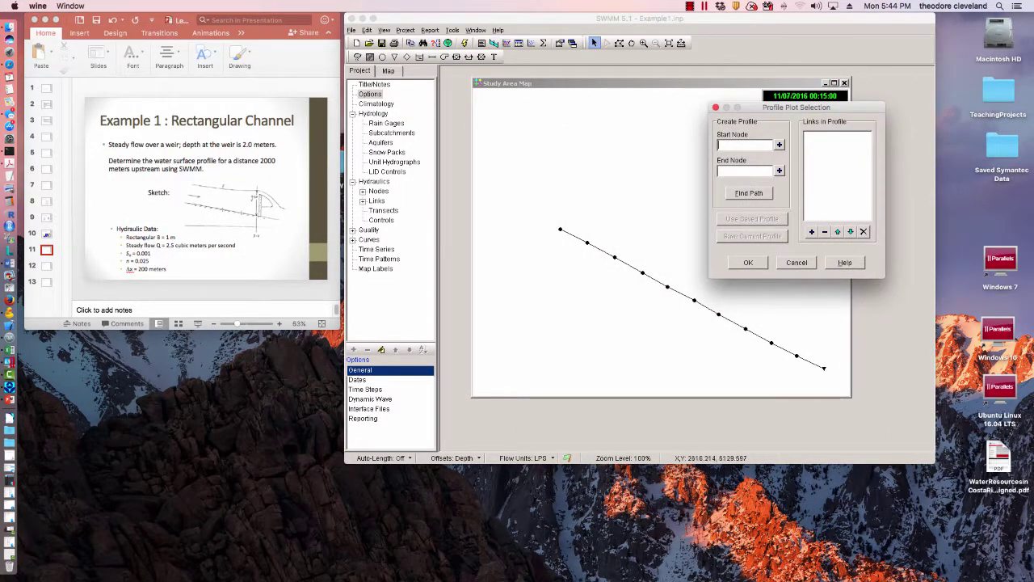
{"action": "left_click", "coordinate": [559, 229]}
{"action": "left_click", "coordinate": [779, 144]}
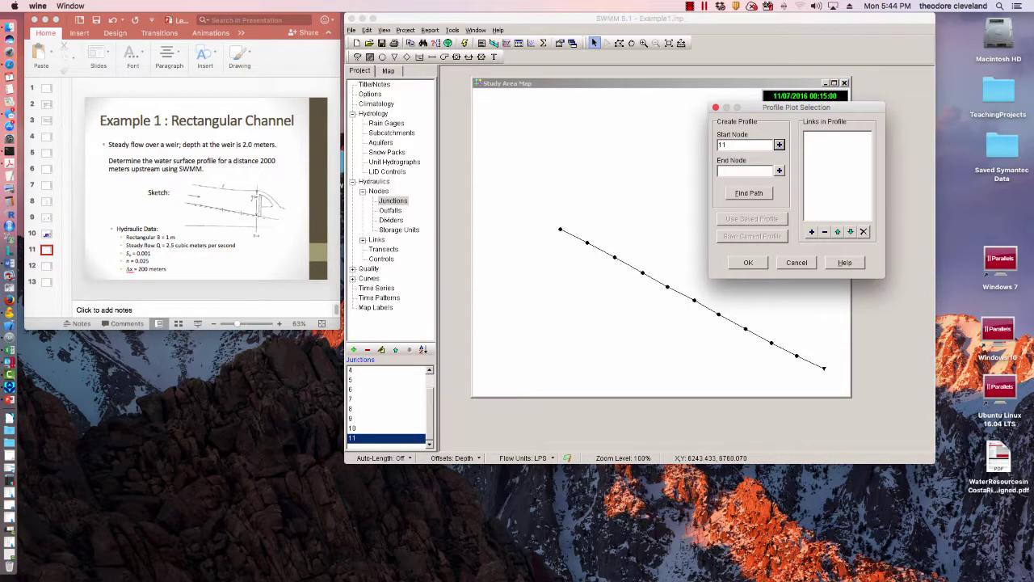
{"action": "left_click", "coordinate": [823, 368]}
{"action": "left_click", "coordinate": [779, 170]}
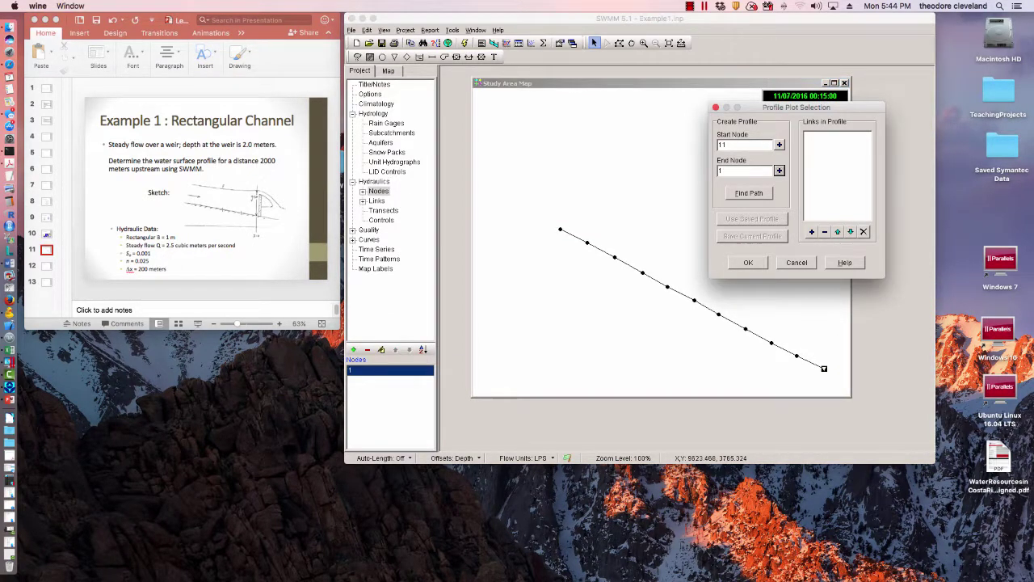
{"action": "left_click", "coordinate": [750, 193]}
{"action": "left_click", "coordinate": [748, 262]}
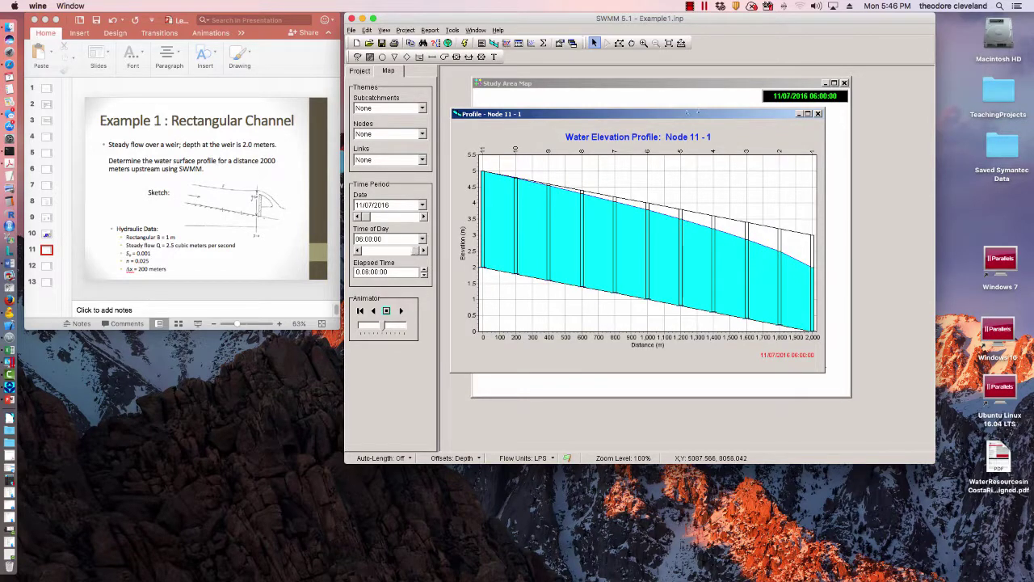
Step: Reposition the profile plot over the study area map and scrub through the time of day to examine the water surface
{"action": "left_click_drag", "start_coordinate": [687, 114], "coordinate": [763, 166]}
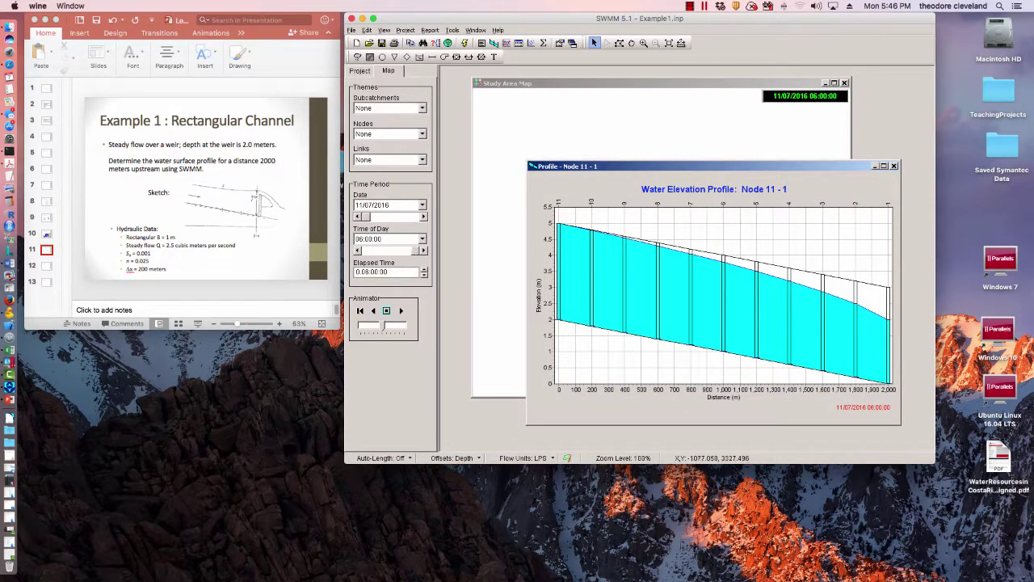
{"action": "left_click_drag", "start_coordinate": [415, 251], "coordinate": [365, 250]}
{"action": "left_click_drag", "start_coordinate": [717, 166], "coordinate": [722, 176]}
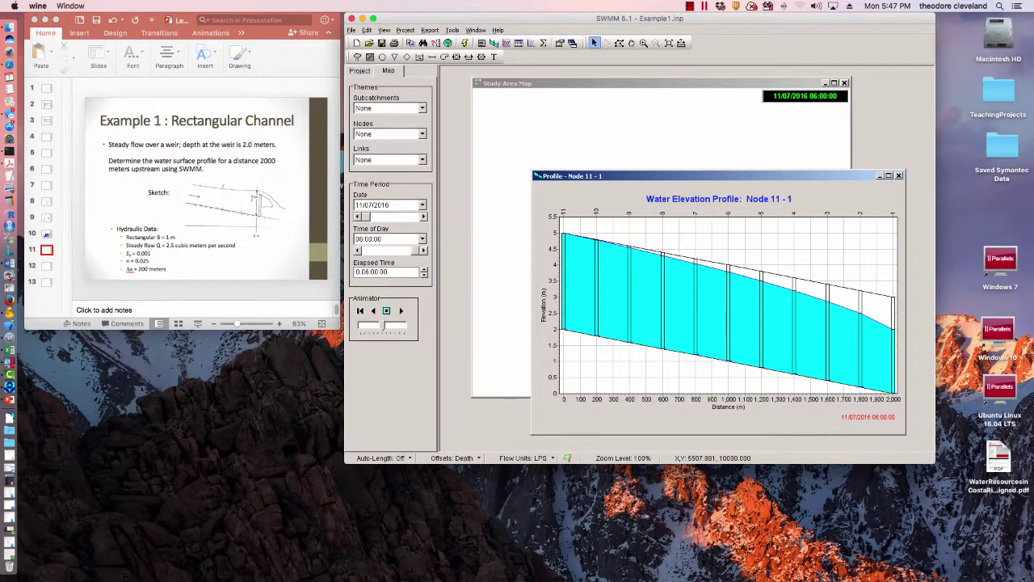
{"action": "left_click", "coordinate": [690, 7]}
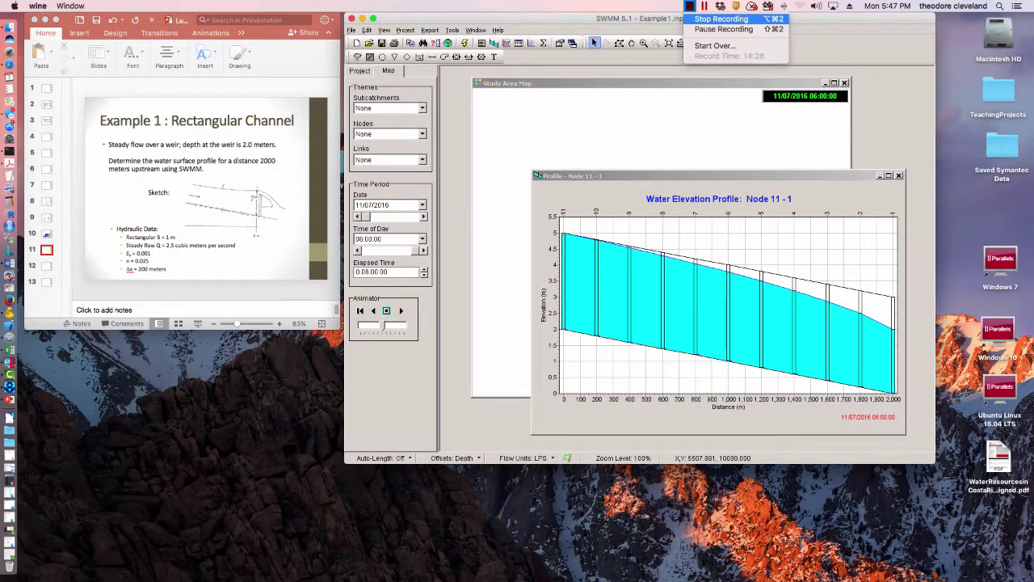